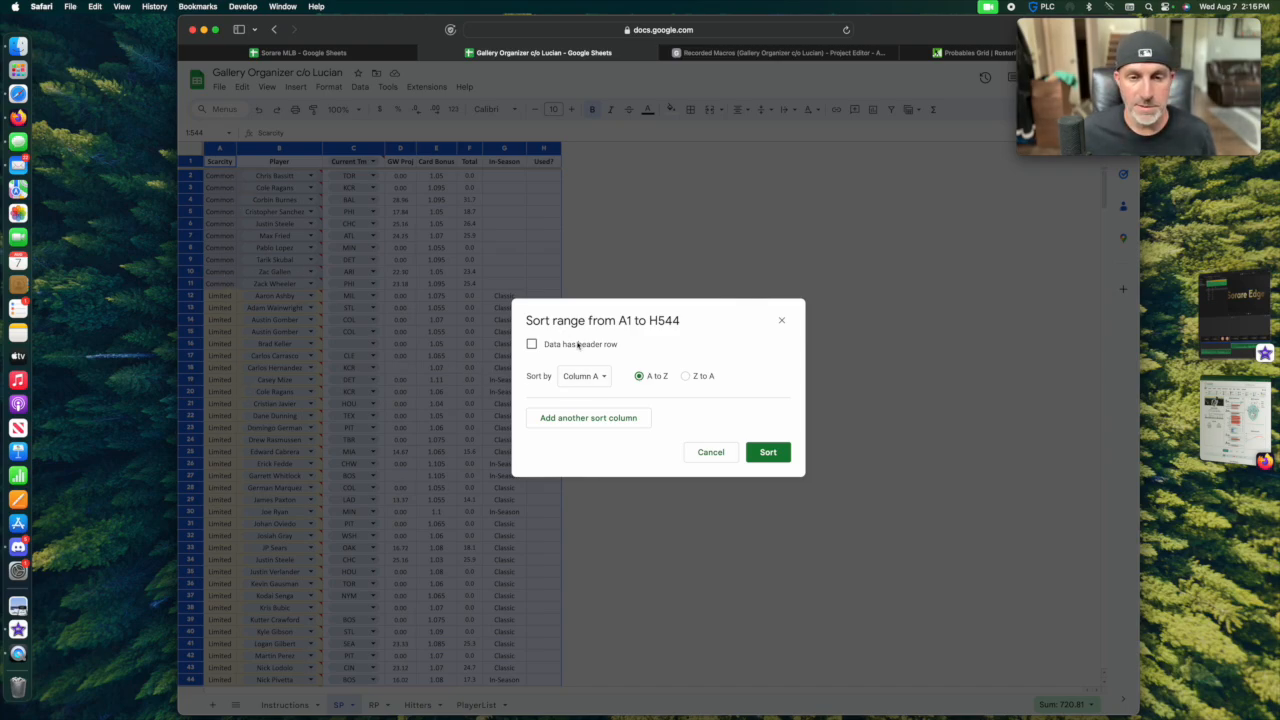
# Sort the range A1 to H544 by column A from A to Z, then by column F from Z to A.
pyautogui.click(597, 424)
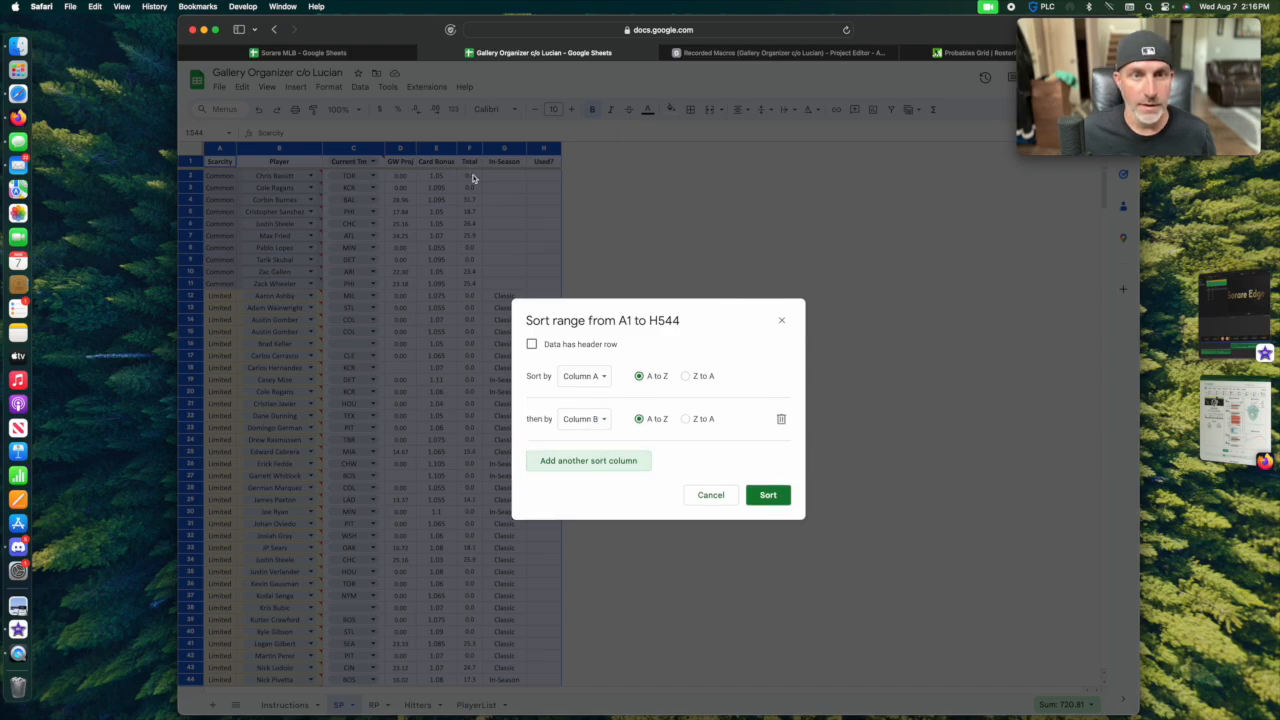
pyautogui.click(588, 424)
pyautogui.click(588, 508)
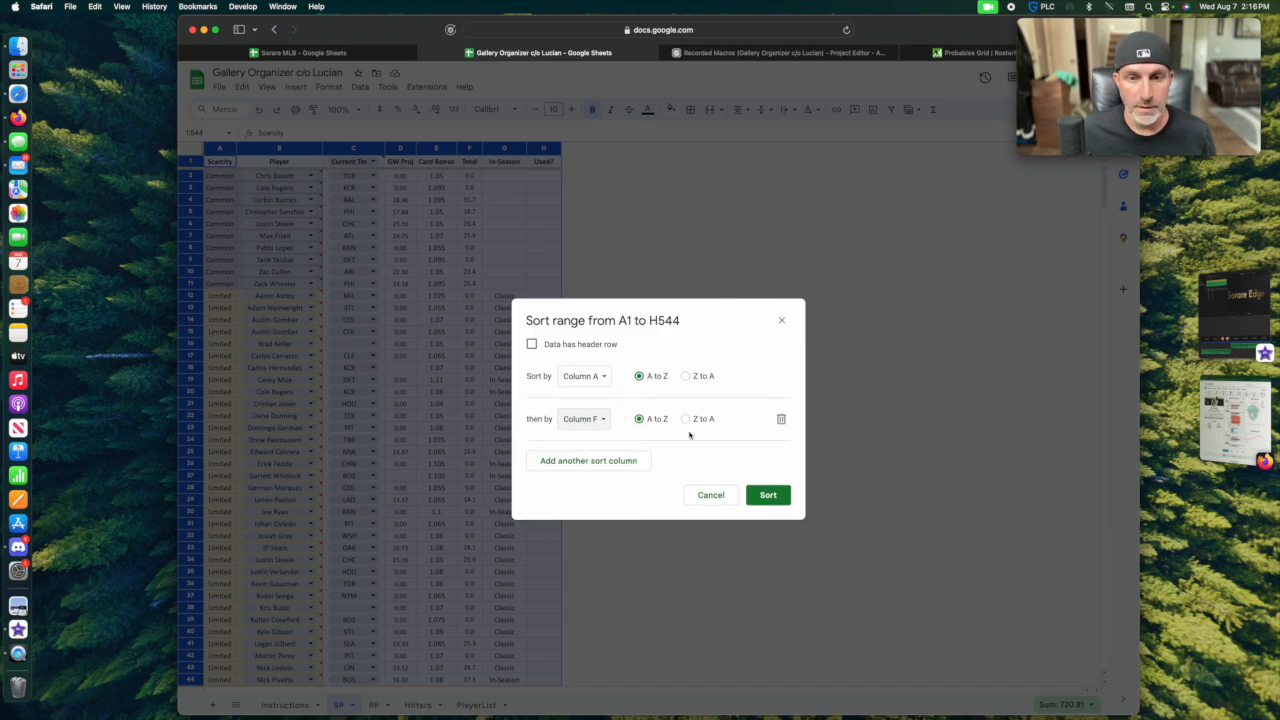
pyautogui.click(686, 421)
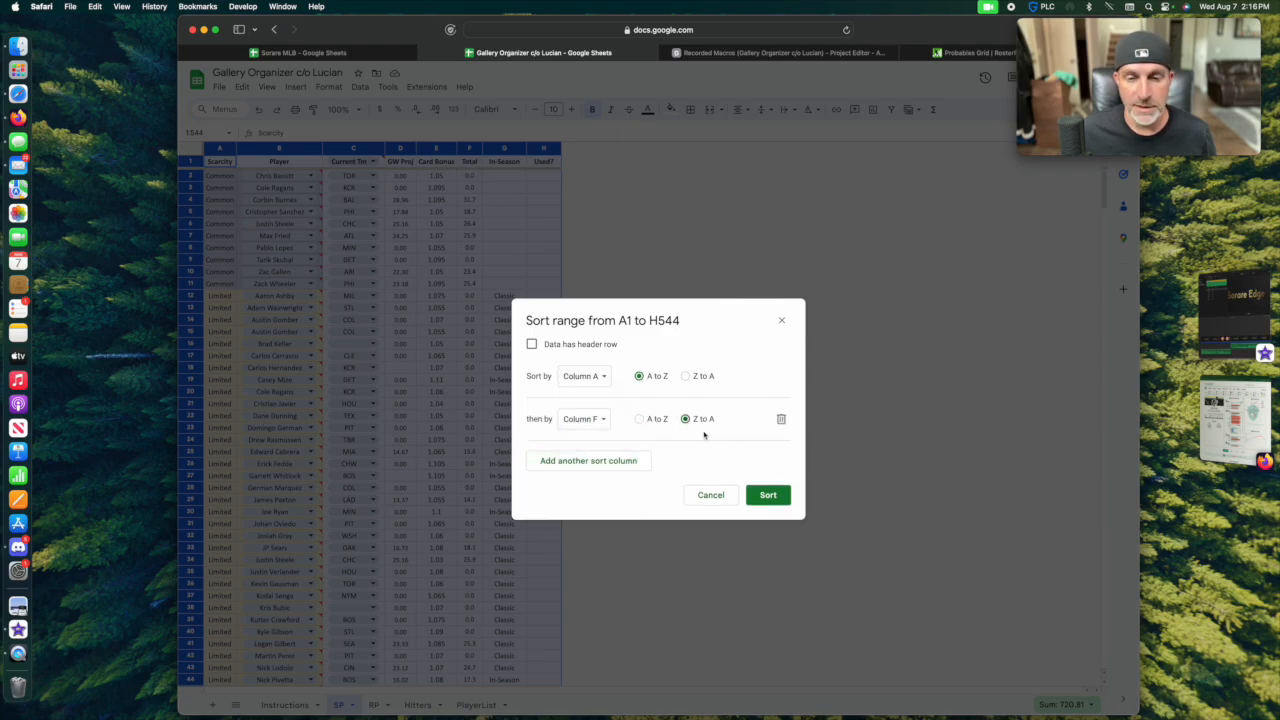
pyautogui.click(768, 494)
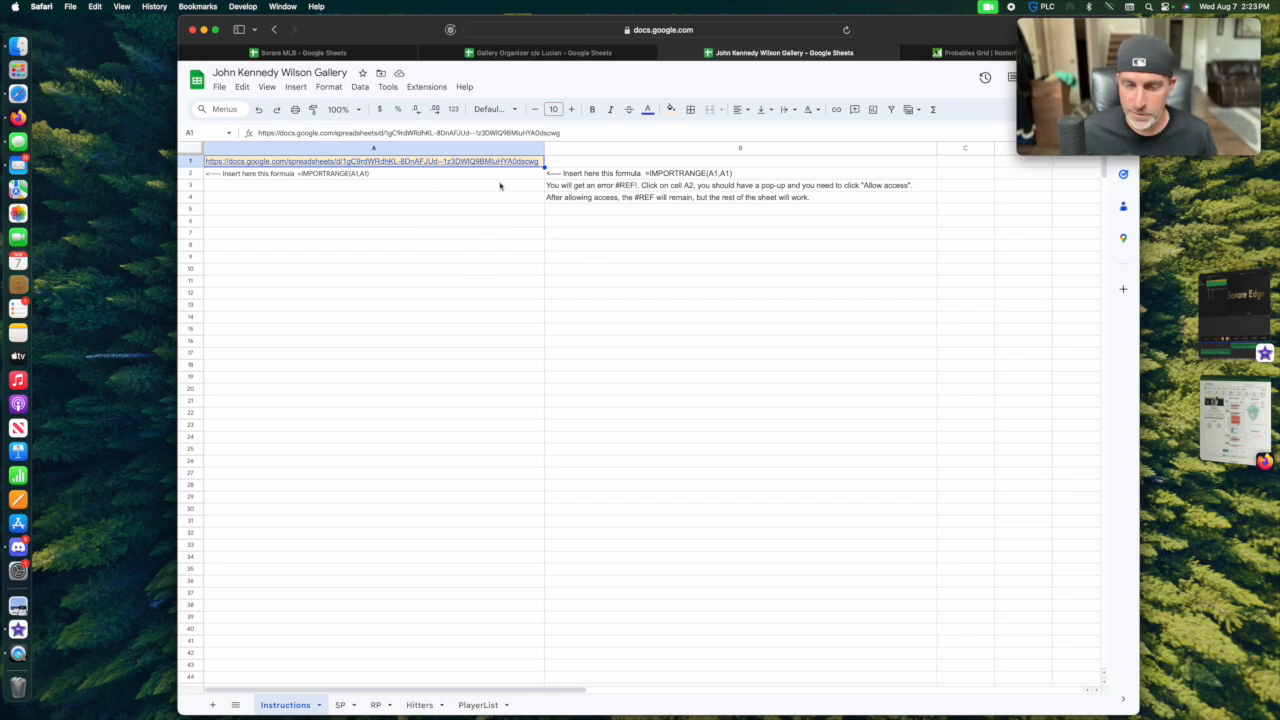
# Sort the whole SP sheet, A1 to H1000, by column A from Z to A, then by column F from Z to A.
pyautogui.click(341, 705)
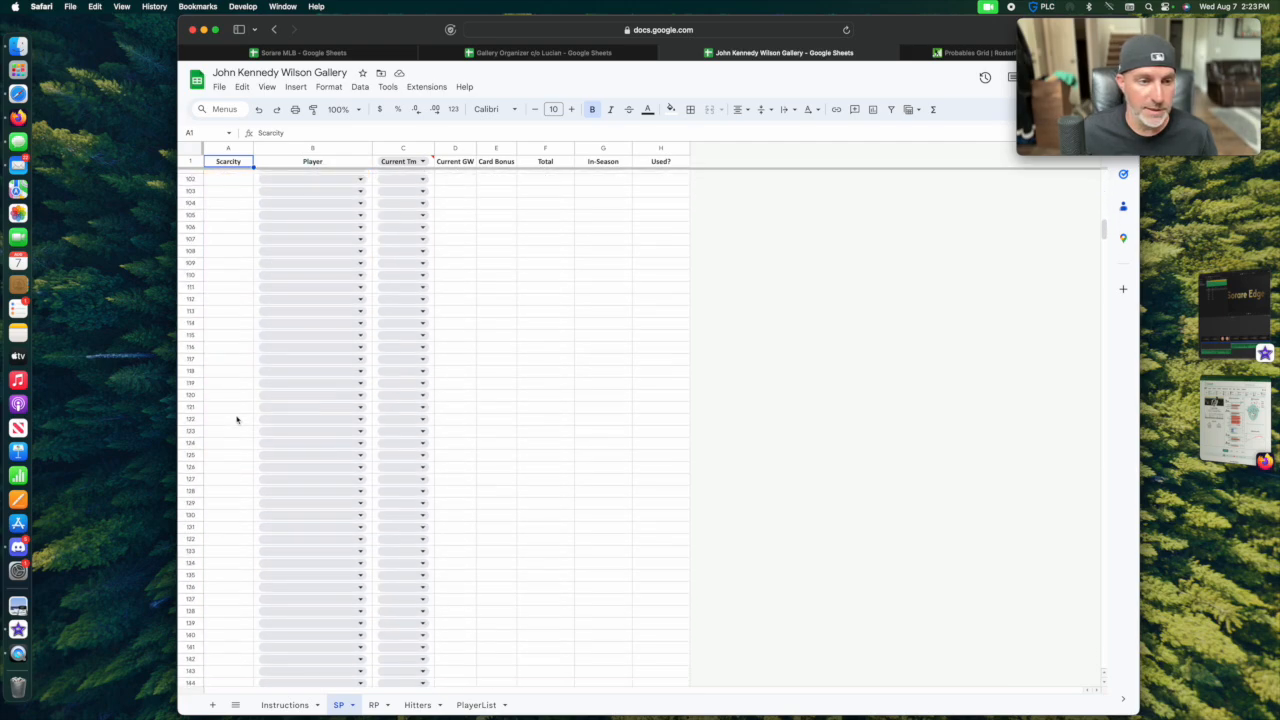
pyautogui.press('super+a')
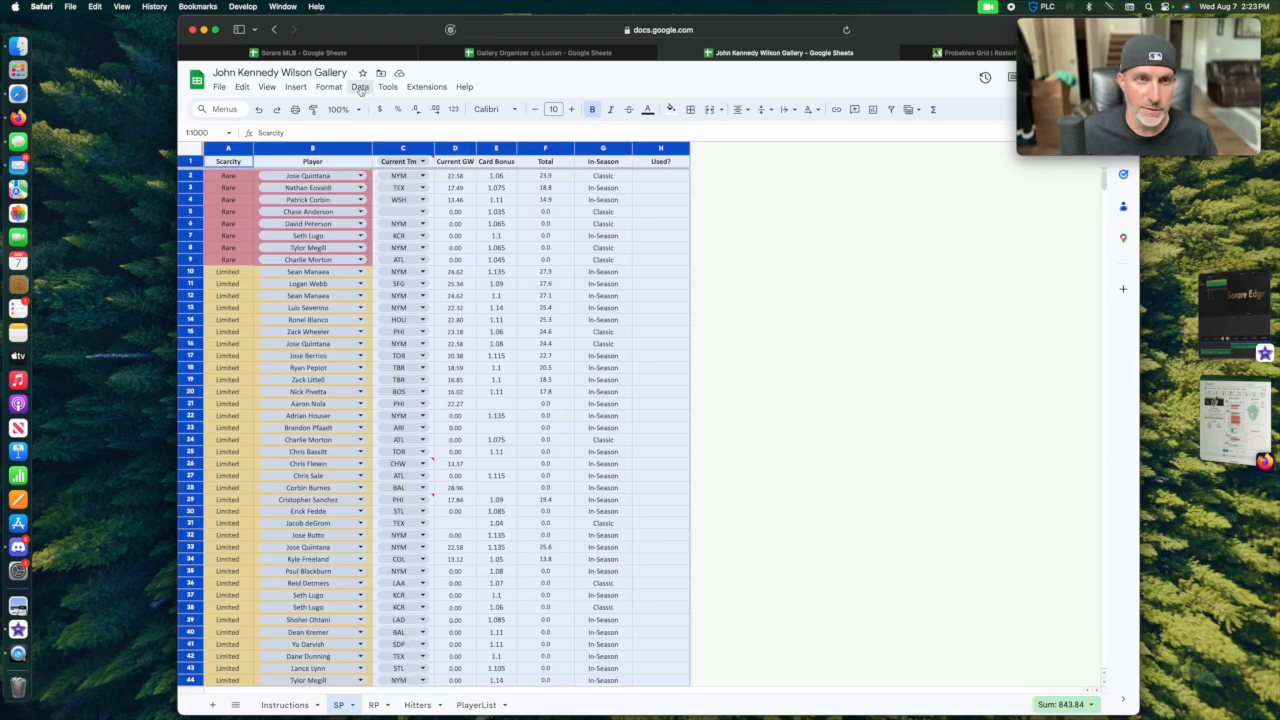
pyautogui.click(360, 88)
pyautogui.moveTo(395, 126)
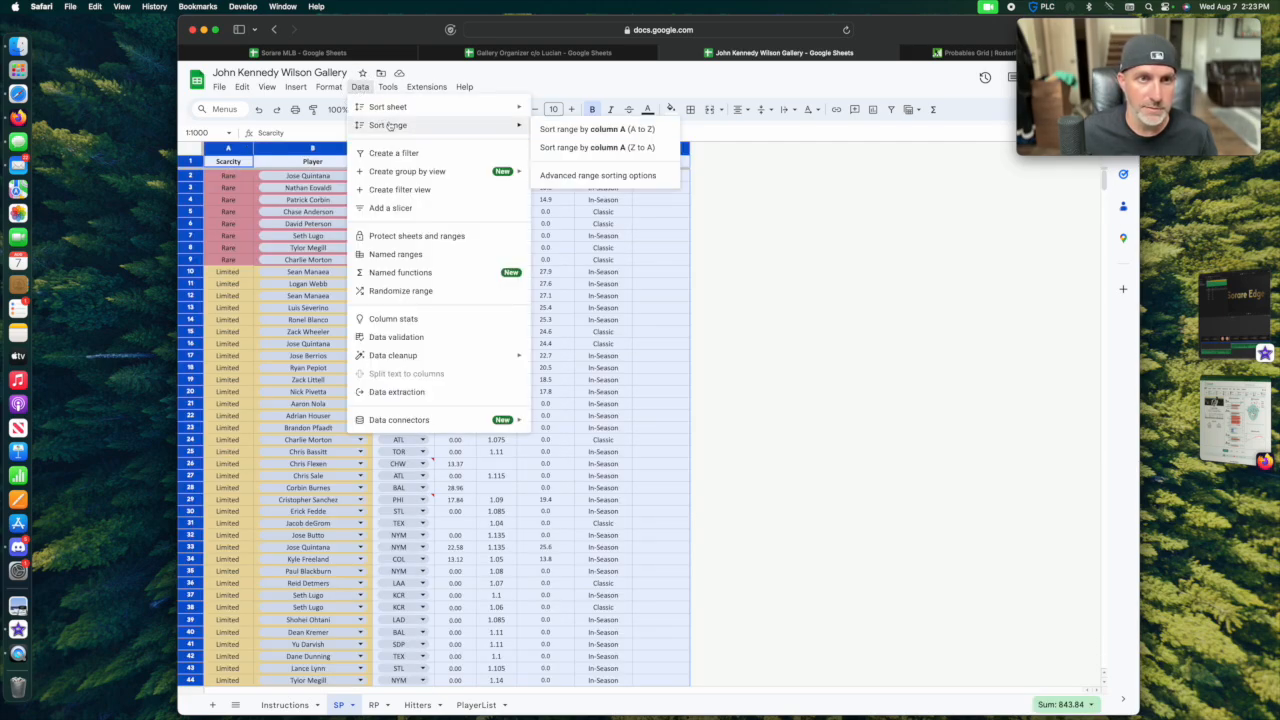
pyautogui.click(620, 175)
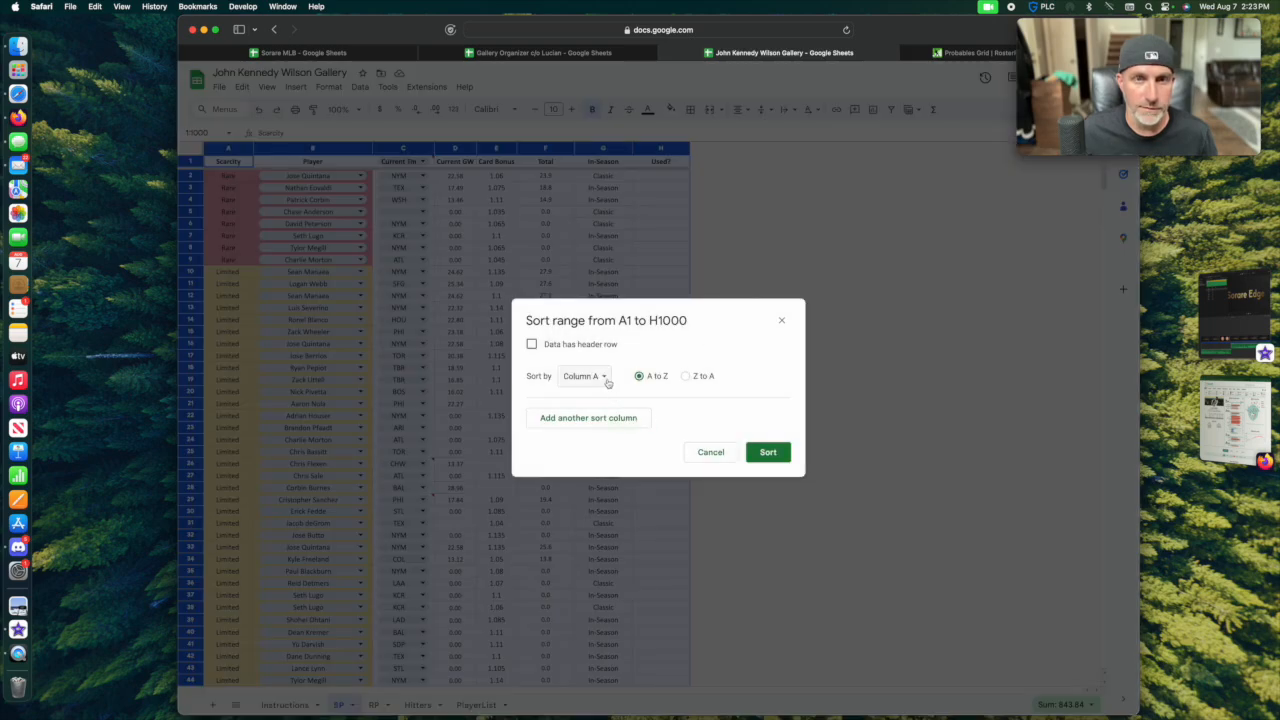
pyautogui.click(685, 376)
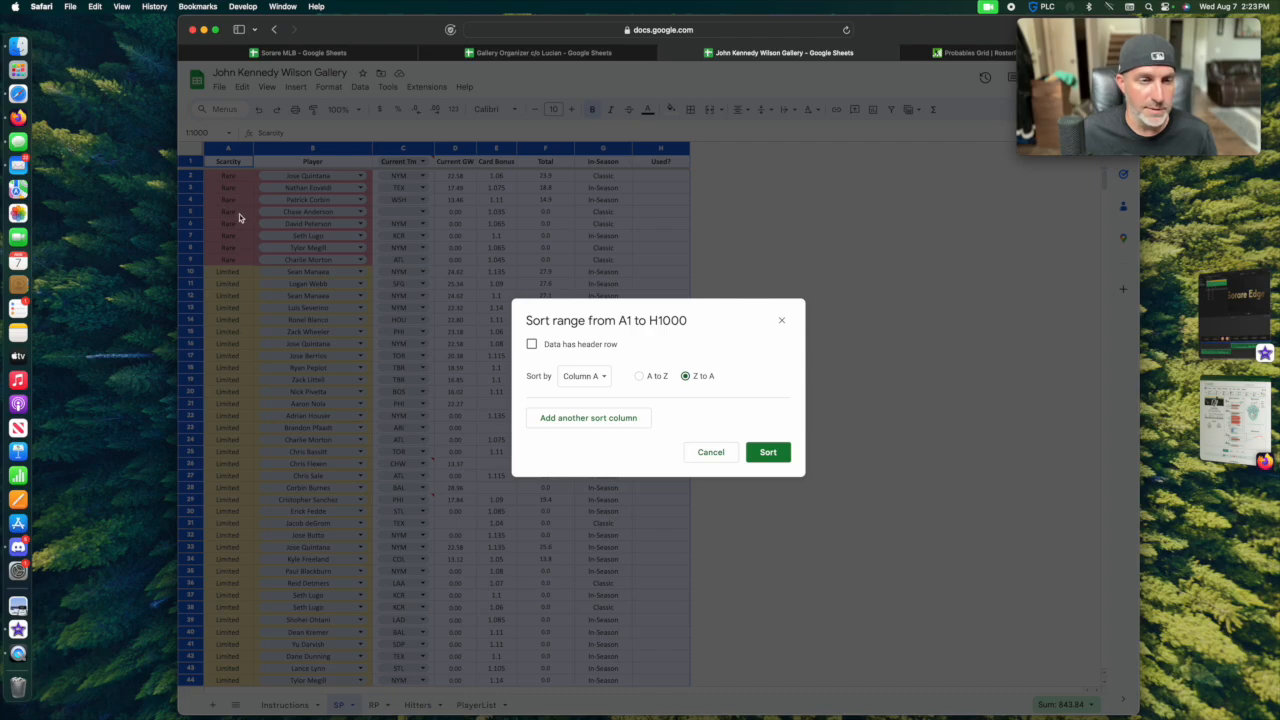
pyautogui.click(606, 420)
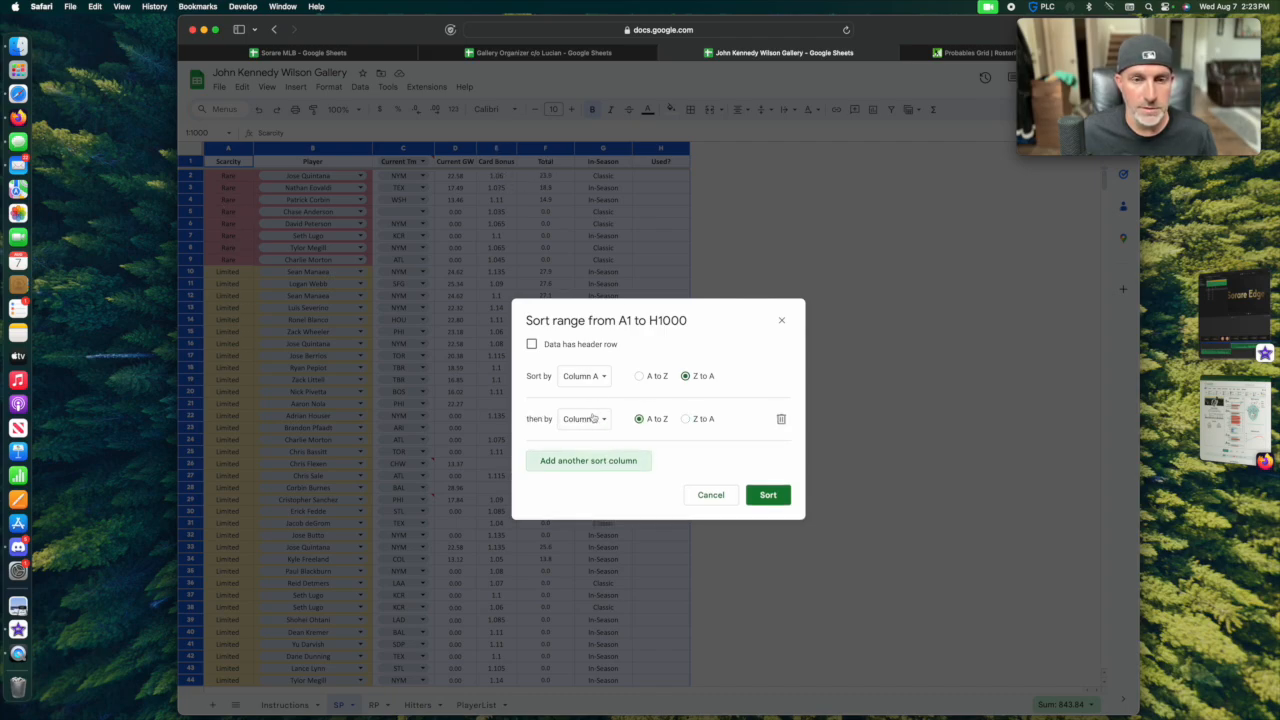
pyautogui.click(592, 418)
pyautogui.click(600, 492)
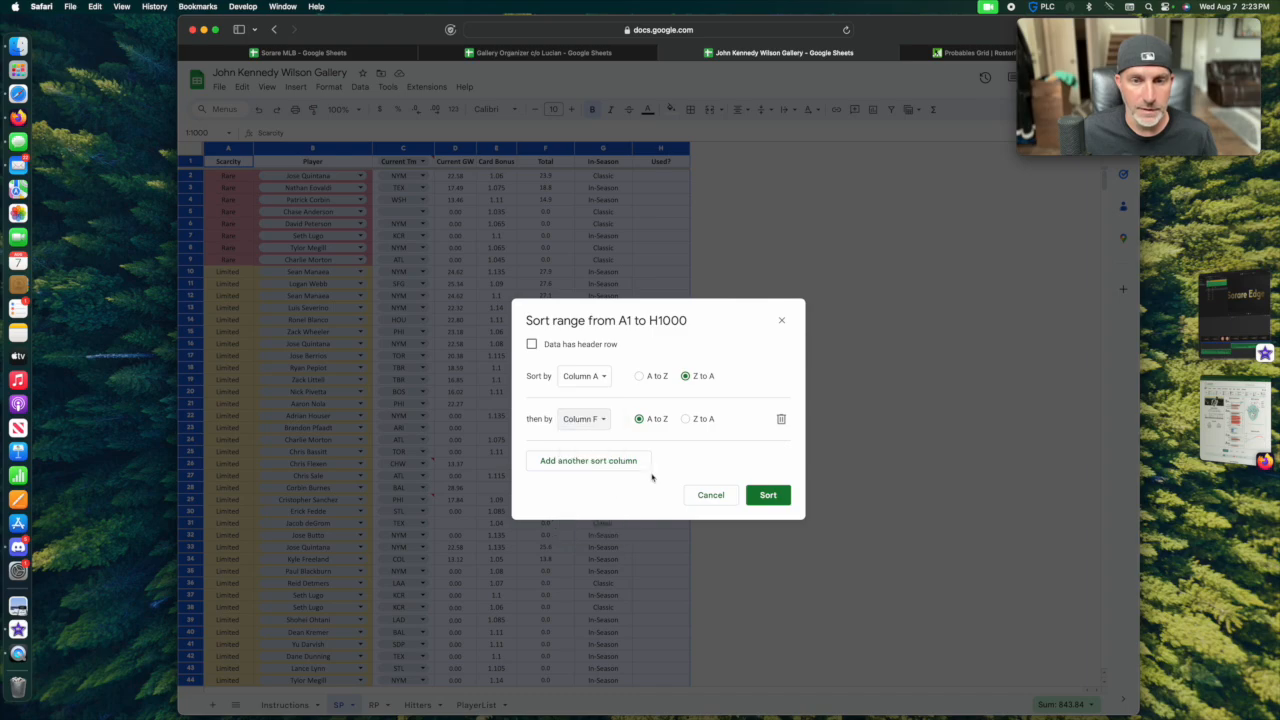
pyautogui.click(686, 420)
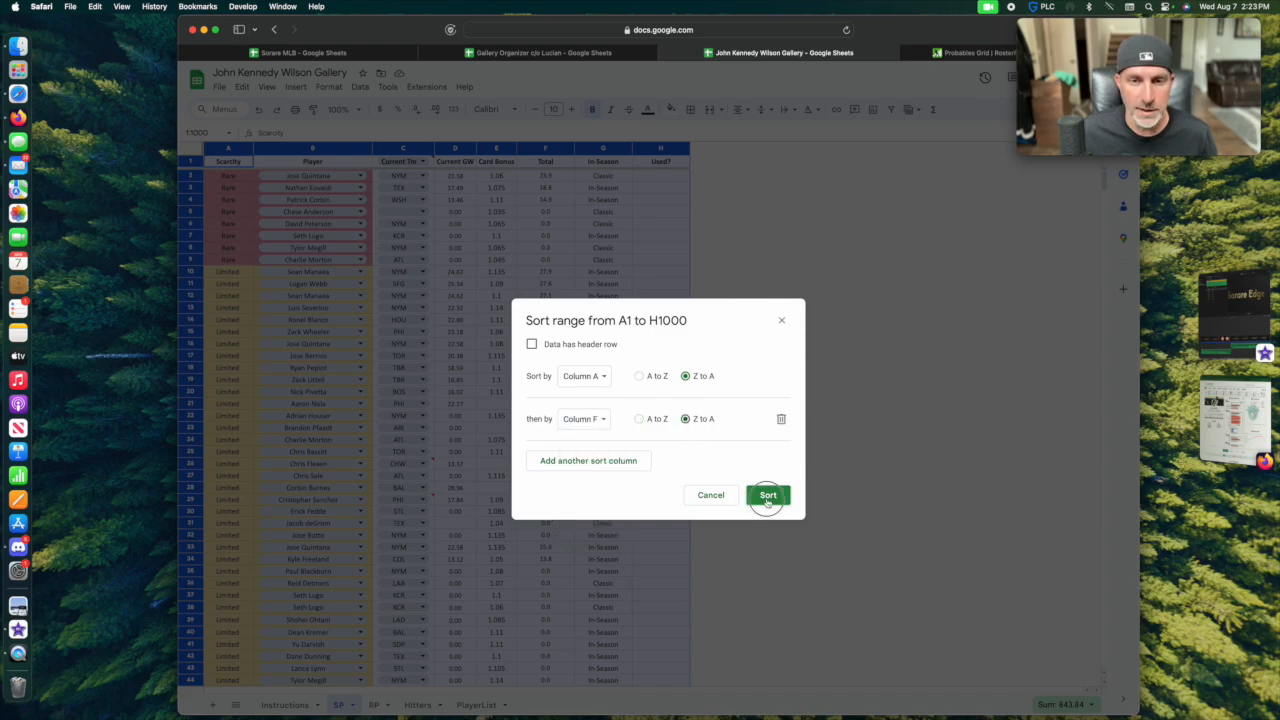
pyautogui.click(767, 495)
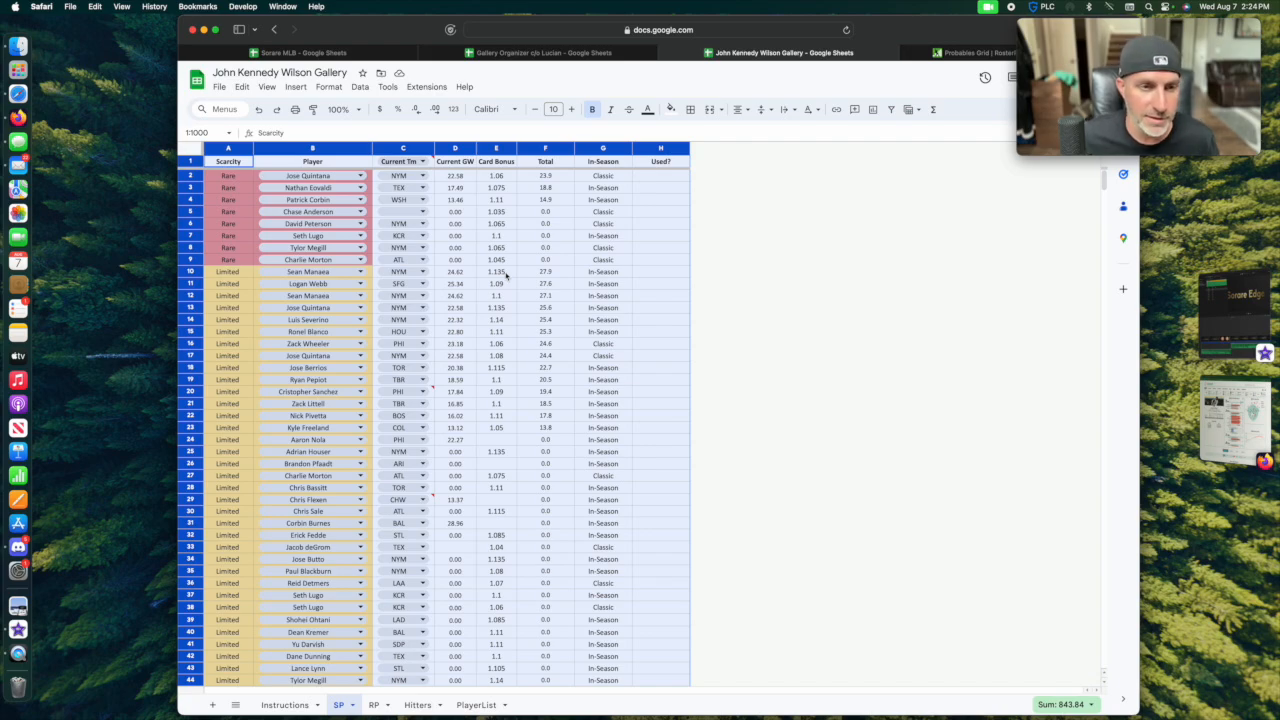
# Mark Sean Manaea's first Limited card in row 10 as Champ in the Used? column.
pyautogui.click(662, 275)
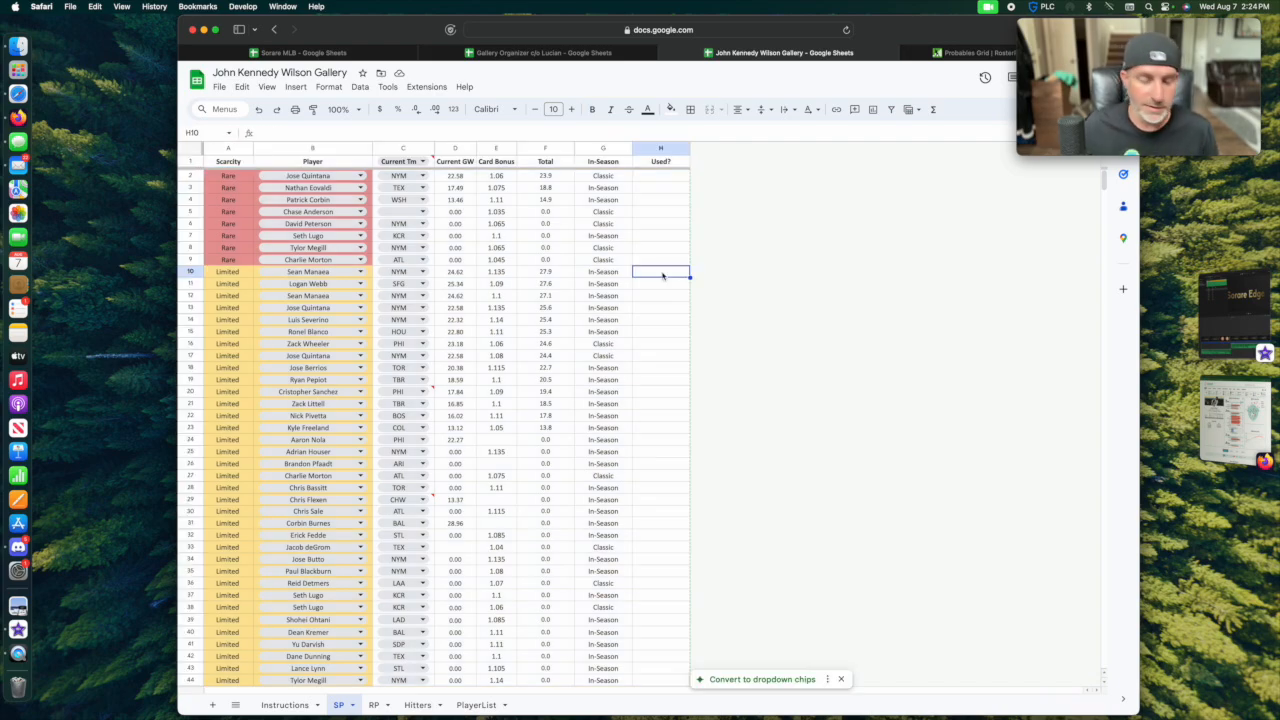
pyautogui.write('Champ')
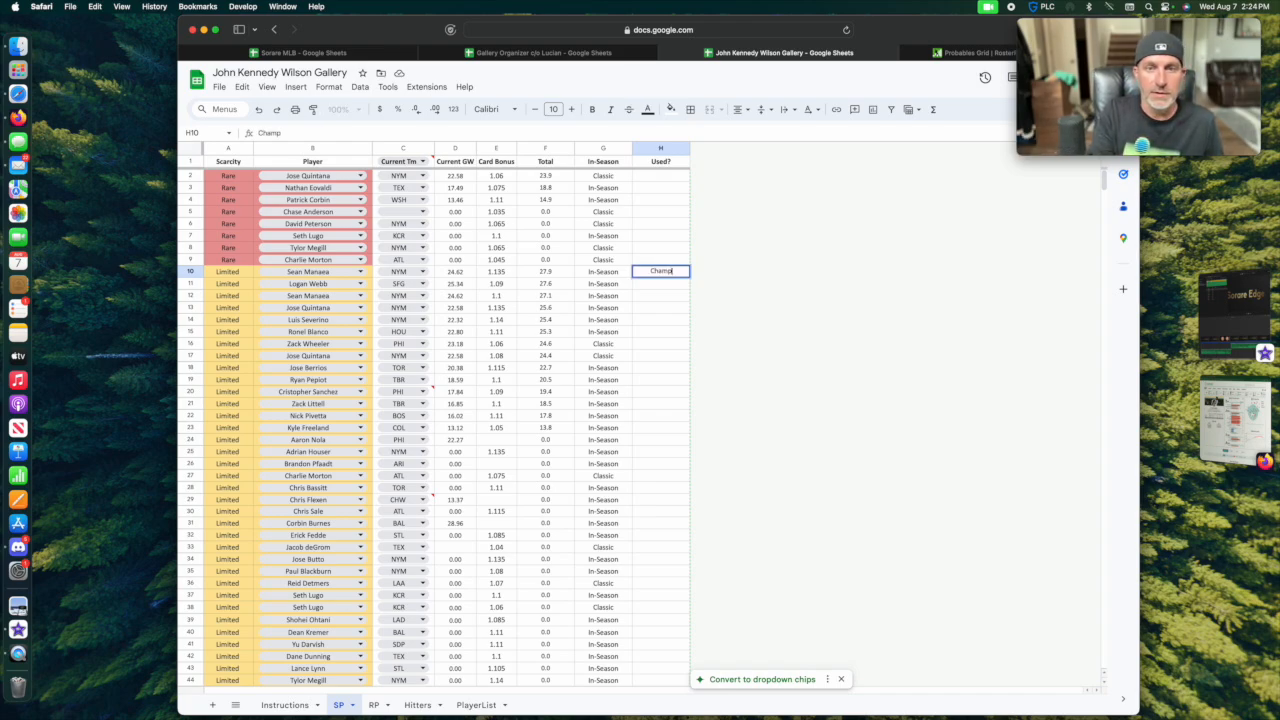
pyautogui.write('i')
pyautogui.press('Return')
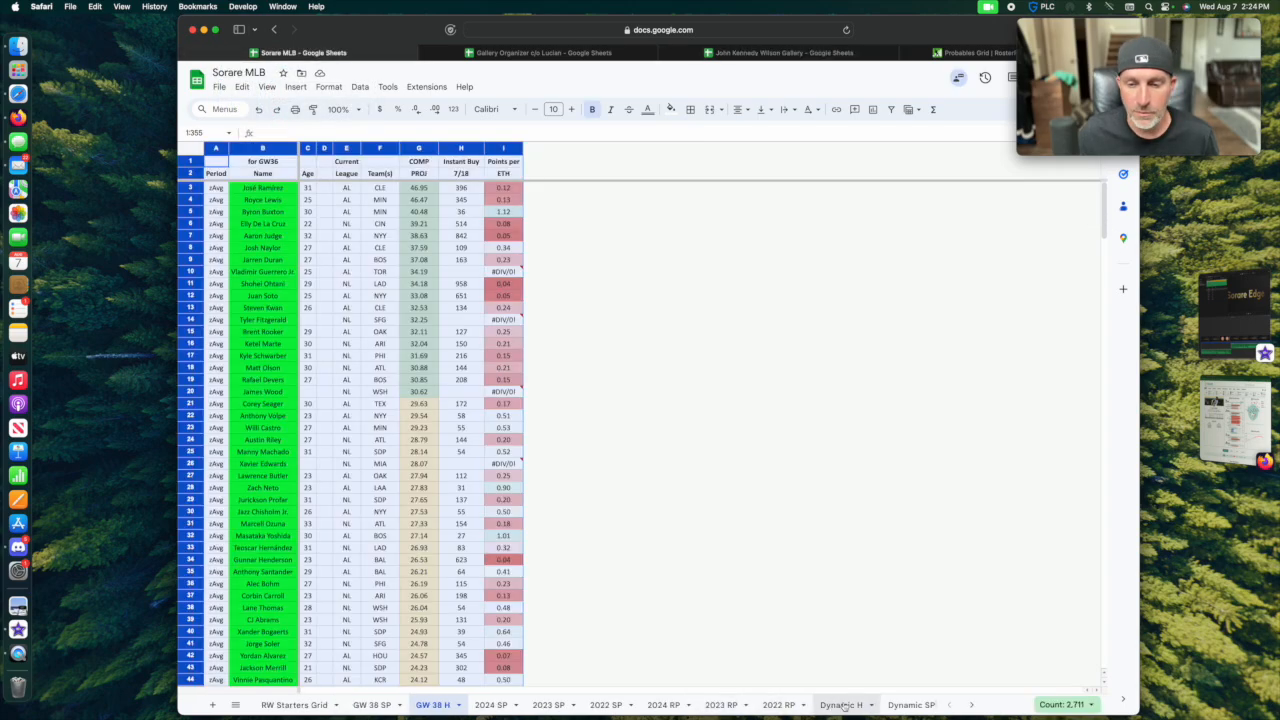
# View the GW Factors sheet in the Sorare MLB spreadsheet, then return to the gallery spreadsheet.
pyautogui.hscroll(3, 838, 707)
pyautogui.click(662, 705)
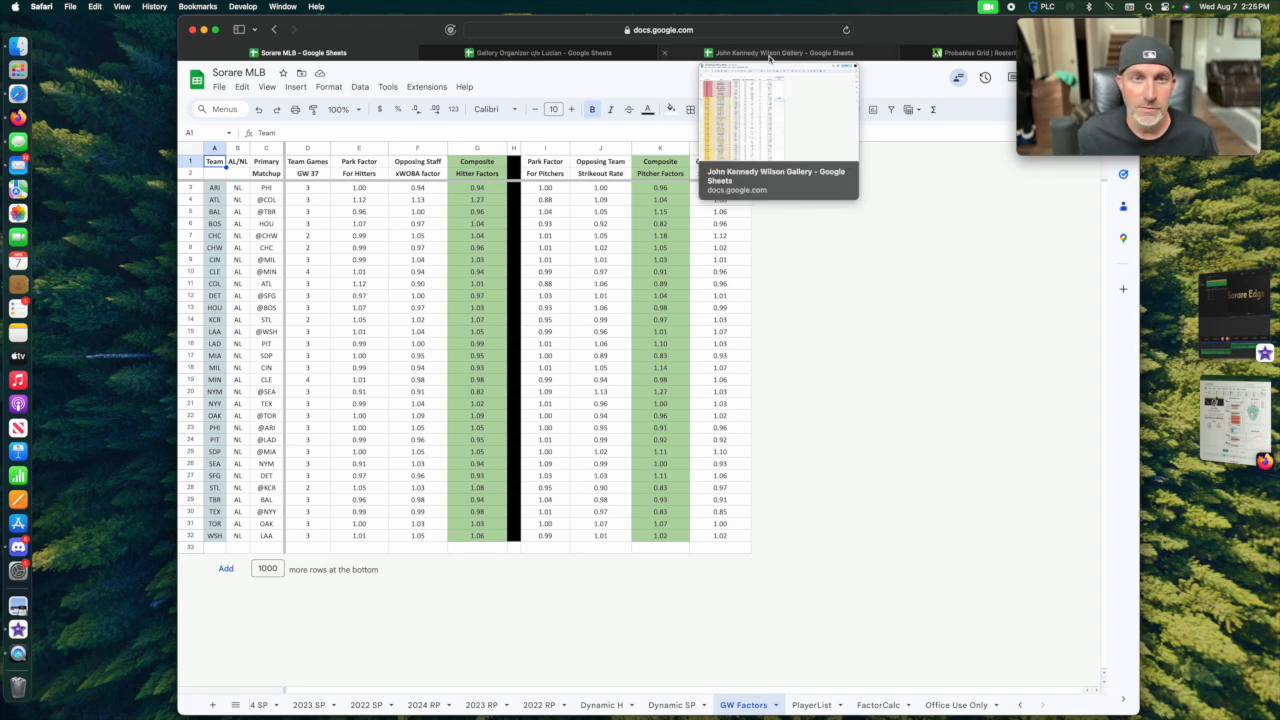
pyautogui.click(795, 55)
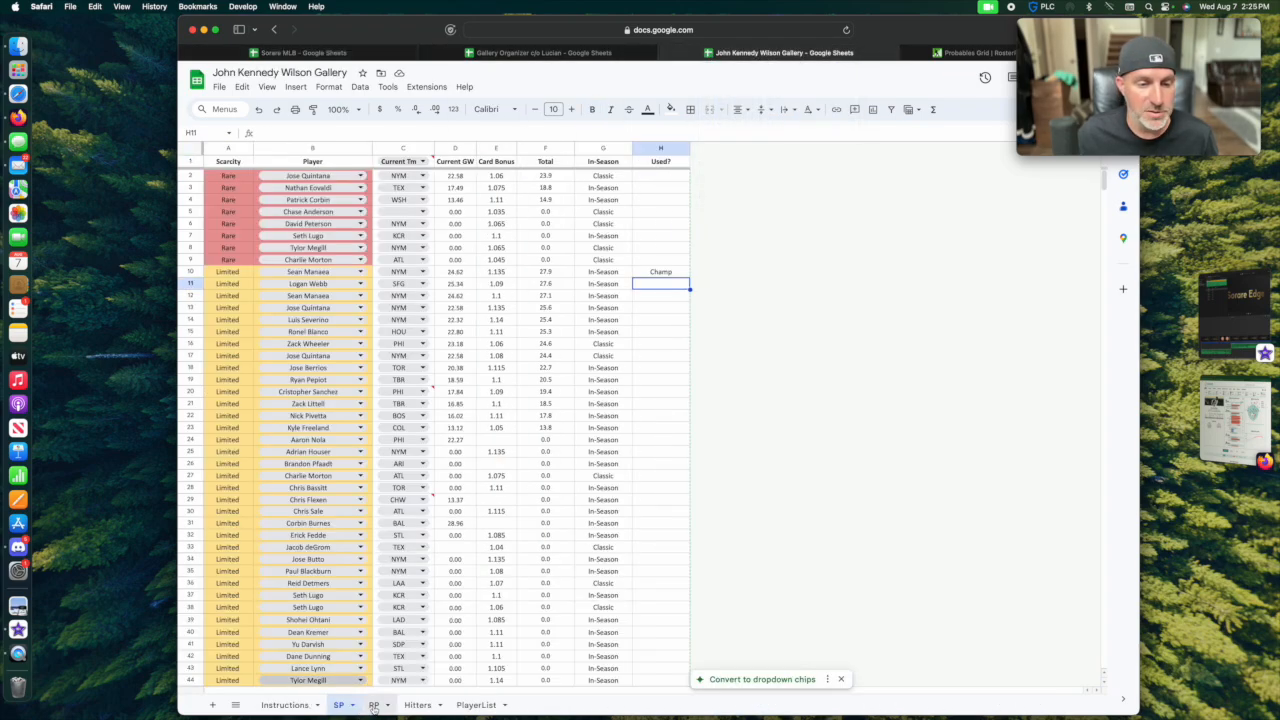
# On the RP sheet, mark Emmanuel Clase in row 2 as Champ in the Used? column.
pyautogui.click(373, 705)
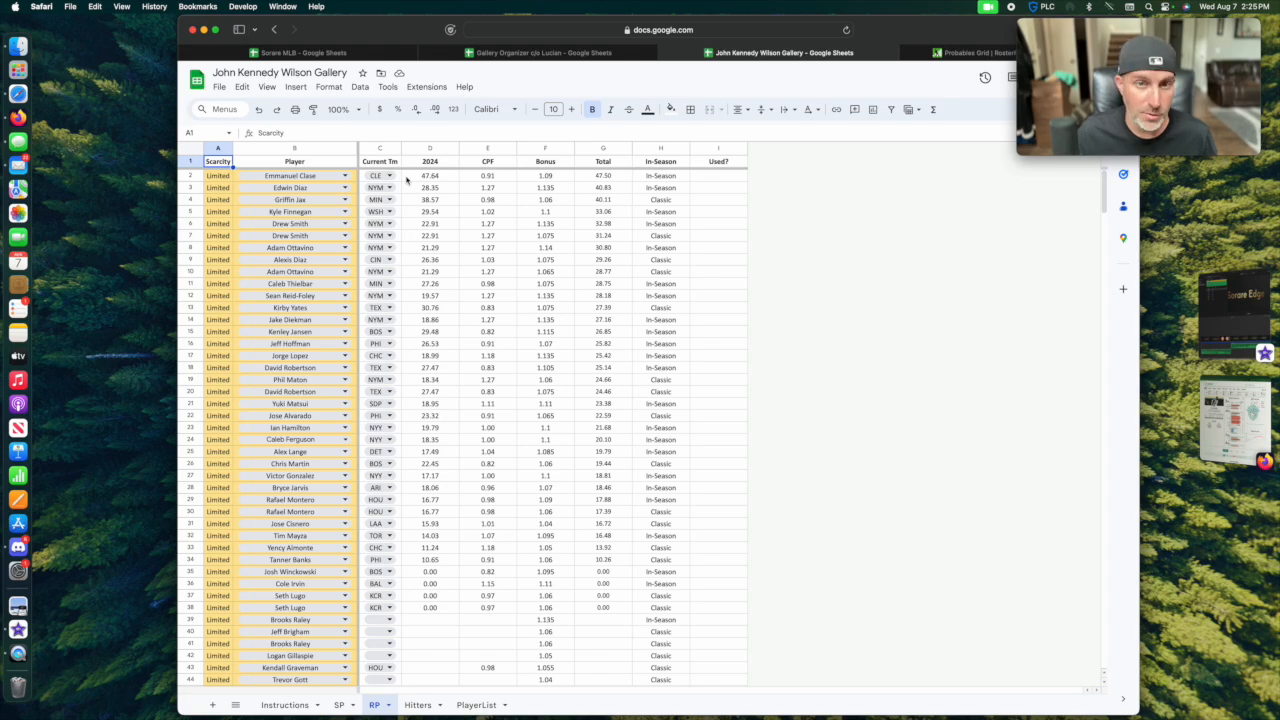
pyautogui.click(723, 177)
pyautogui.write('Cham')
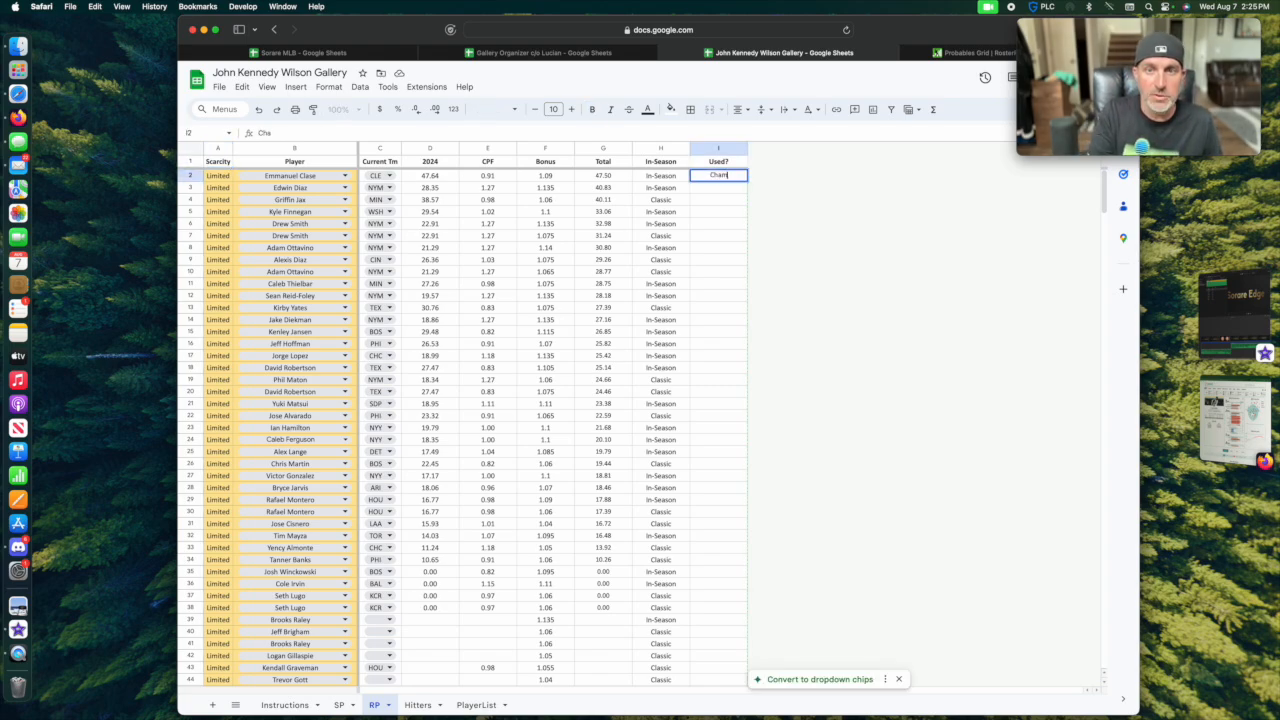
pyautogui.write('p')
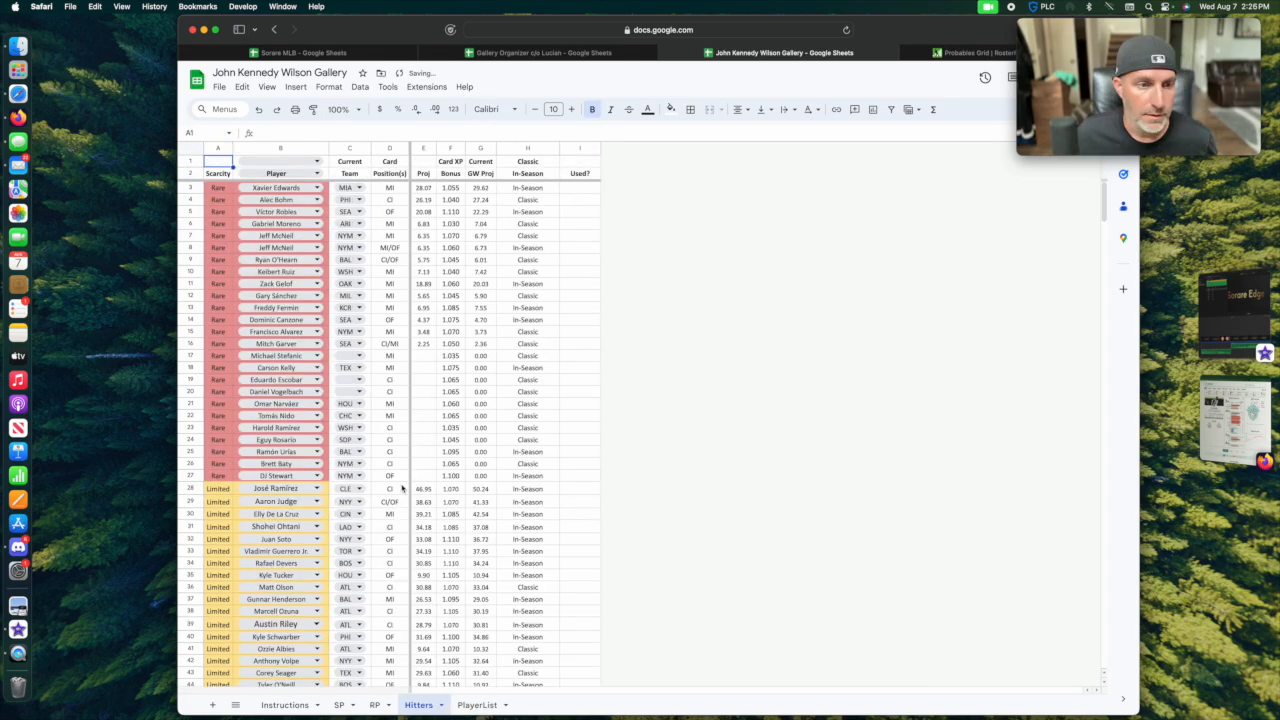
# On the Hitters sheet, enter Champ in the Used? column for the five Limited hitters in rows 28 to 32.
pyautogui.scroll(-3, 402, 488)
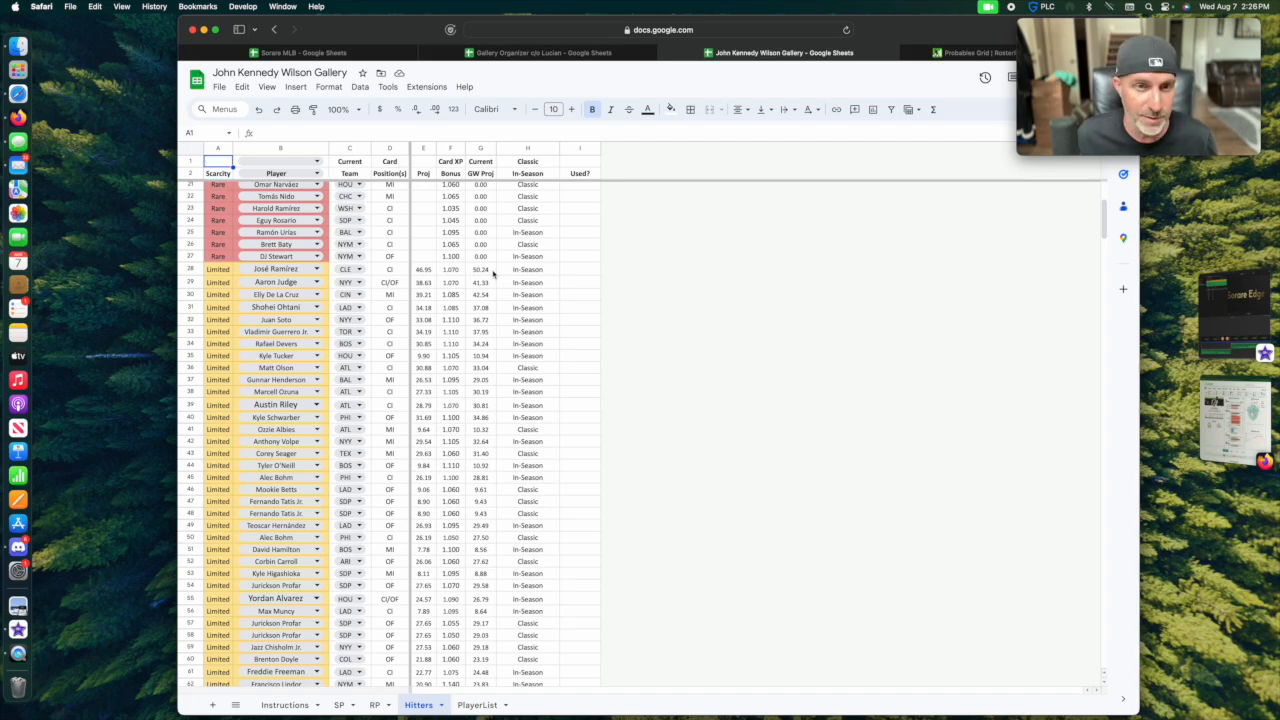
pyautogui.click(574, 272)
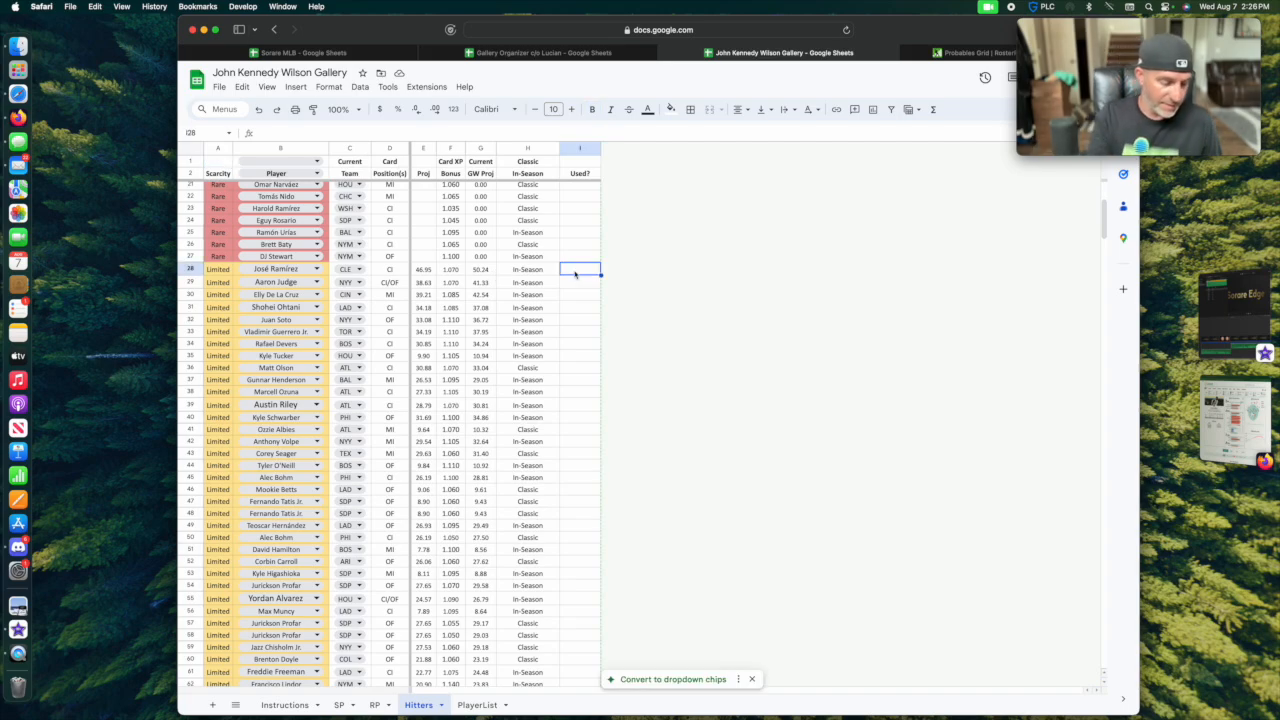
pyautogui.write('Champ')
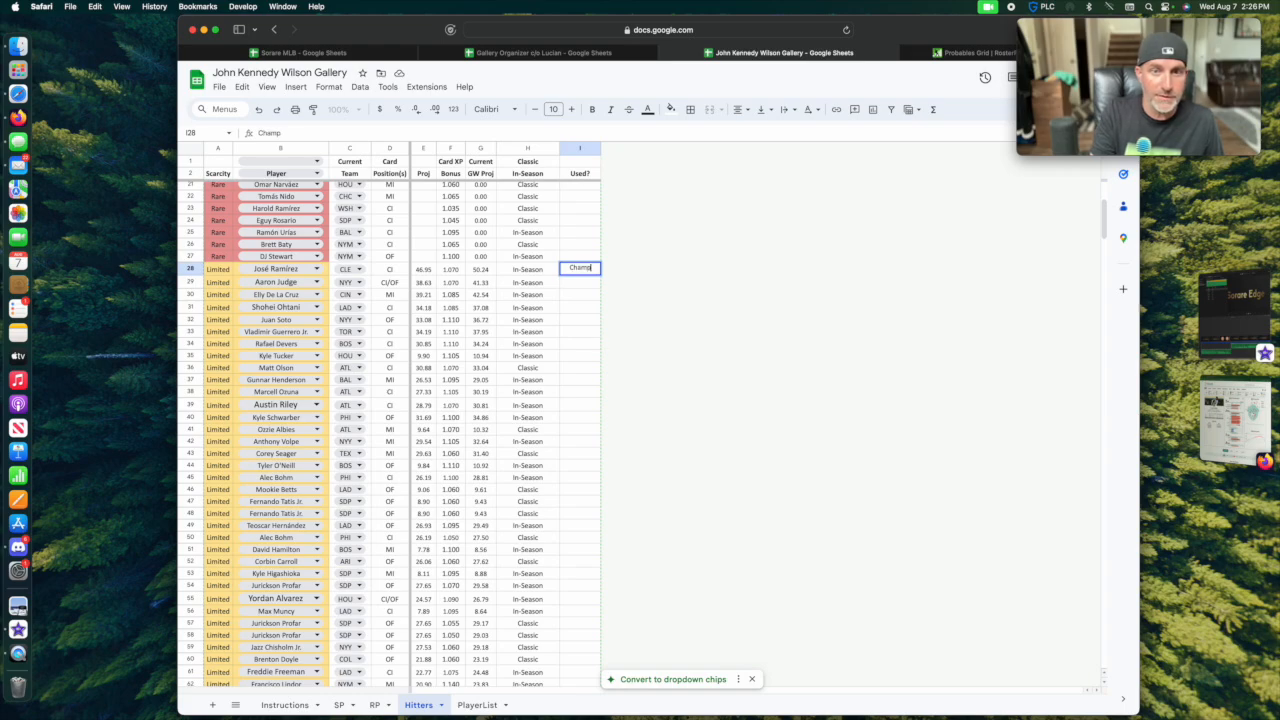
pyautogui.press('Return')
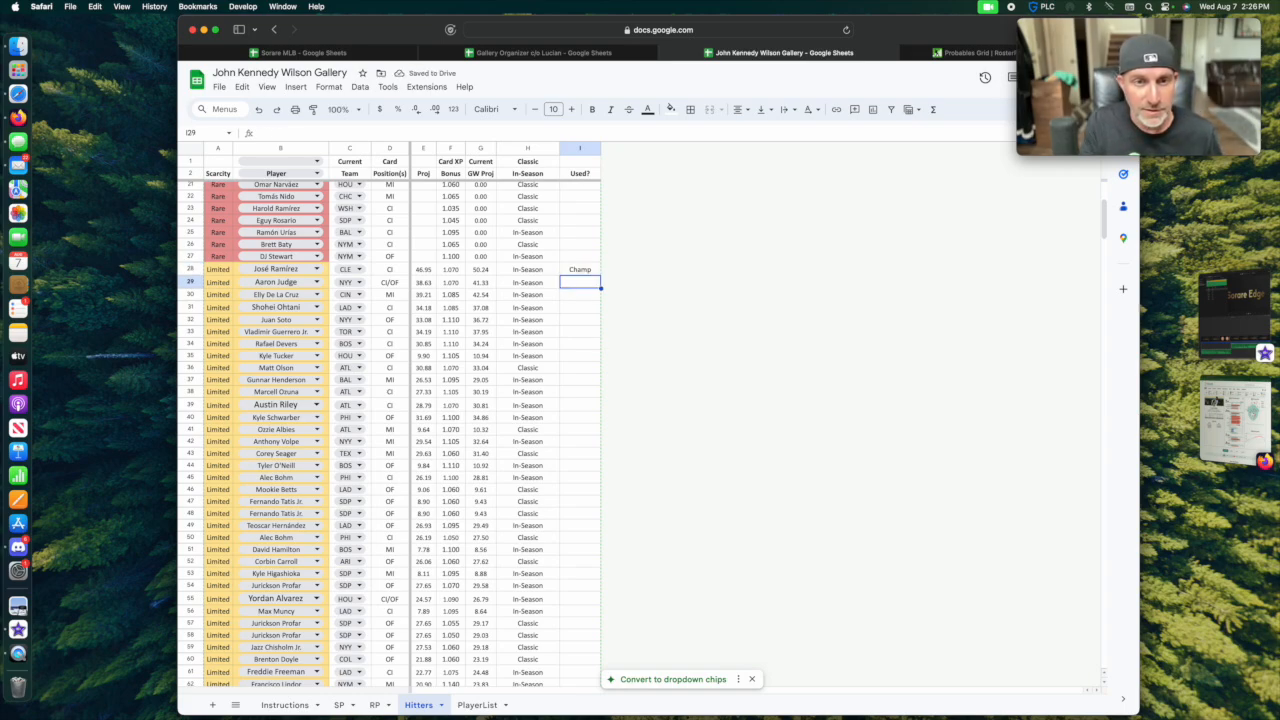
pyautogui.write('Champ')
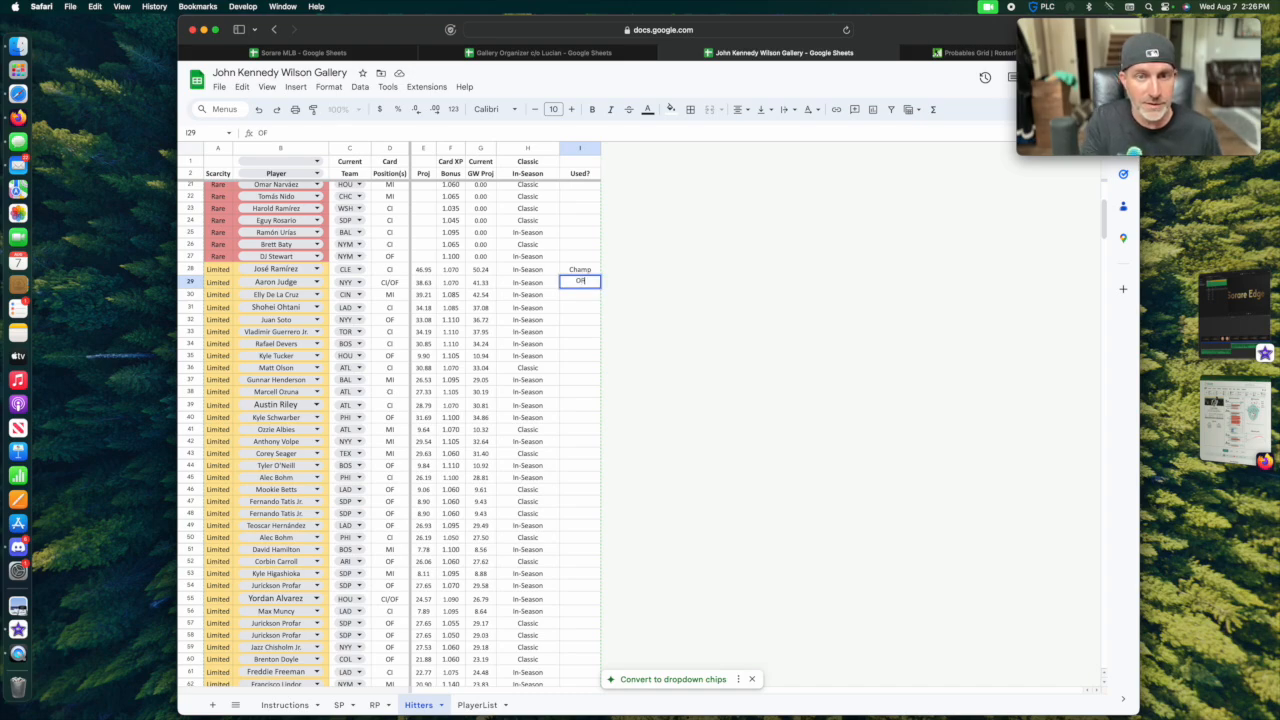
pyautogui.press('Return')
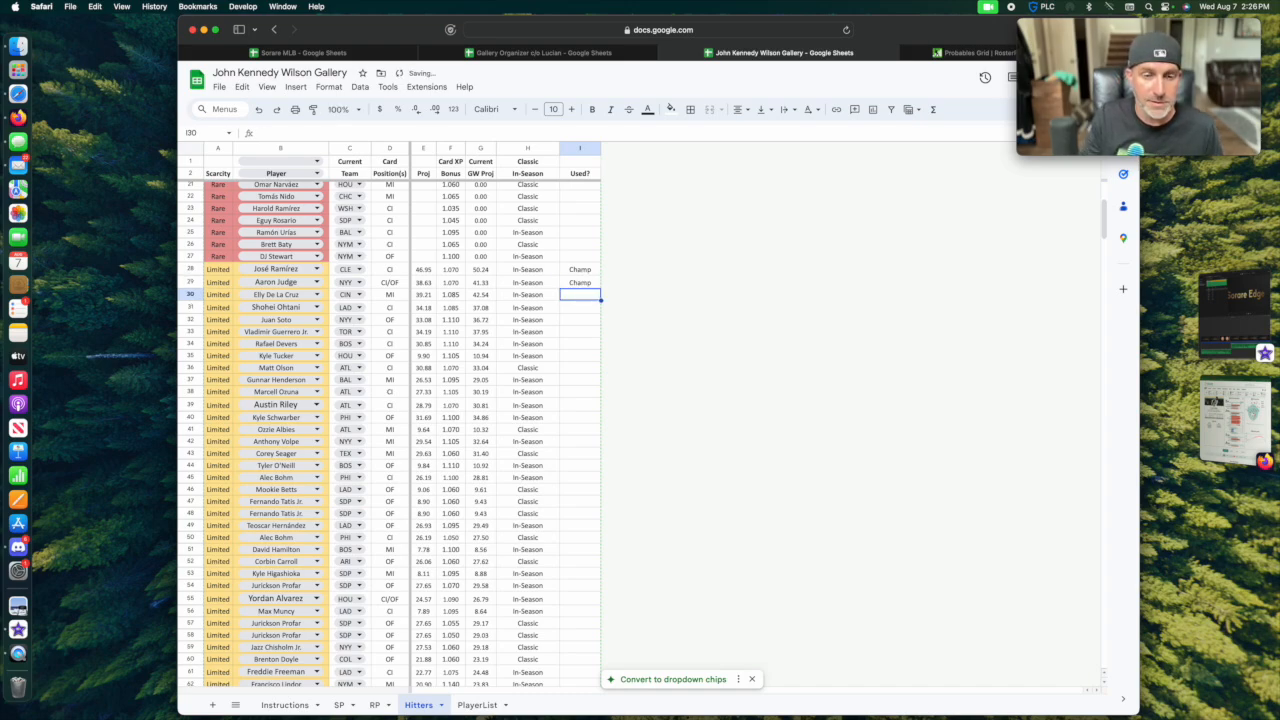
pyautogui.write('Champ')
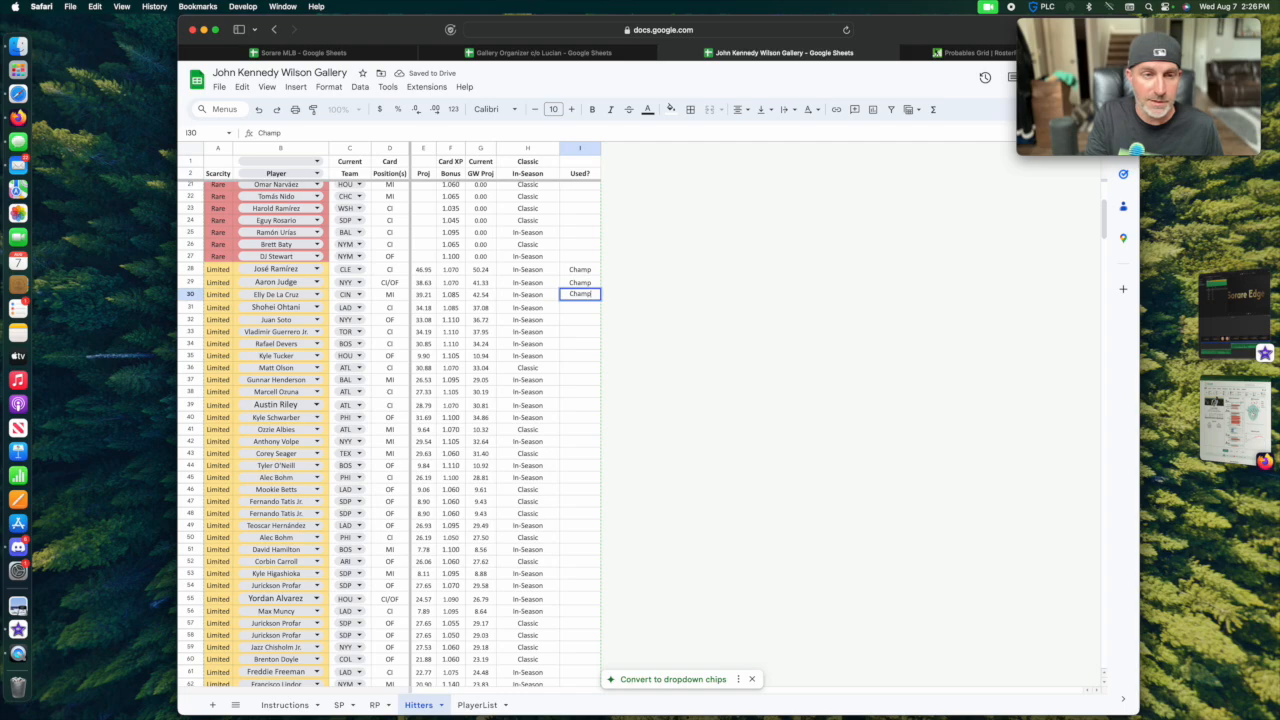
pyautogui.press('Return')
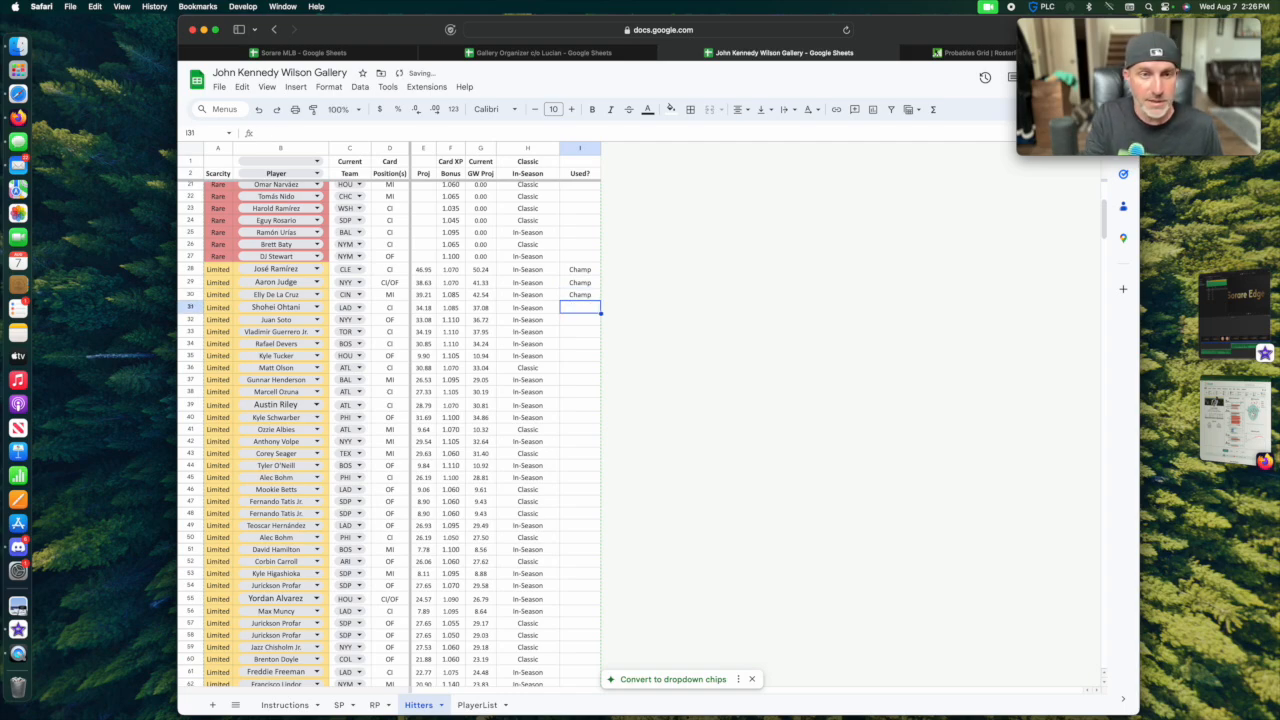
pyautogui.write('Champ')
pyautogui.press('Return')
pyautogui.write('Champ')
pyautogui.press('Return')
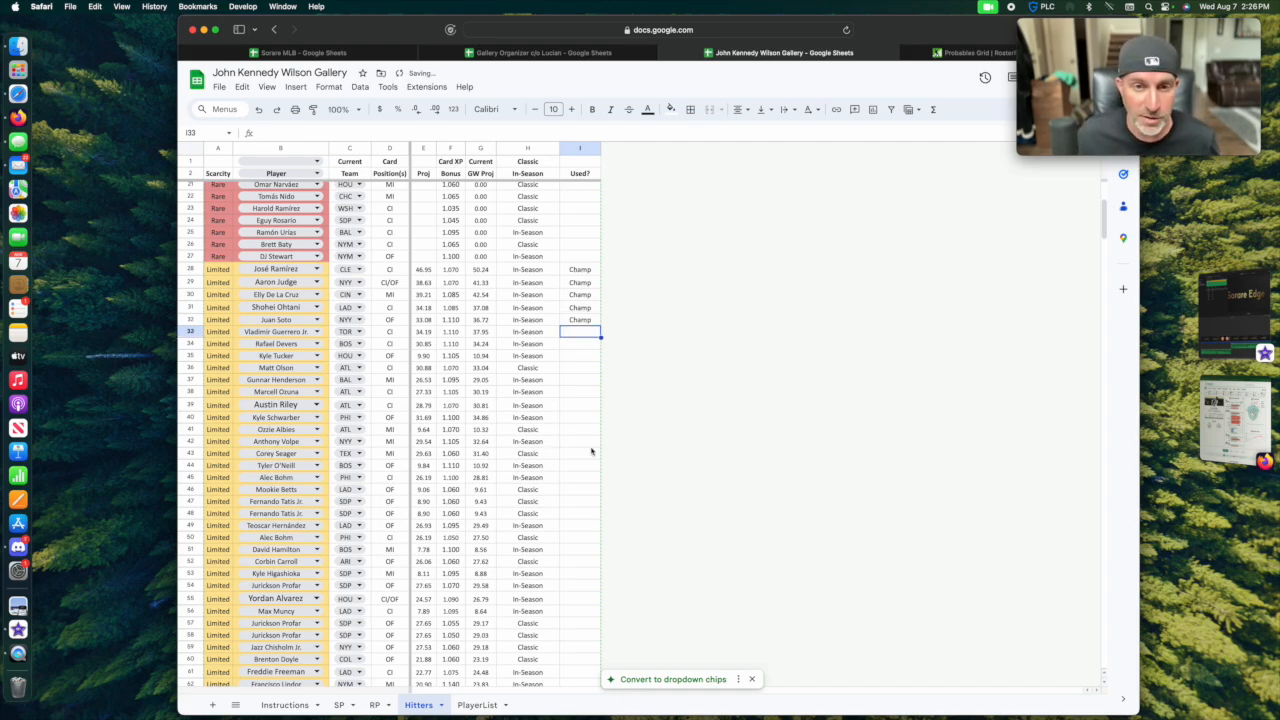
# Review the Champ selections on the SP and RP sheets, then go back to the Hitters sheet.
pyautogui.click(340, 705)
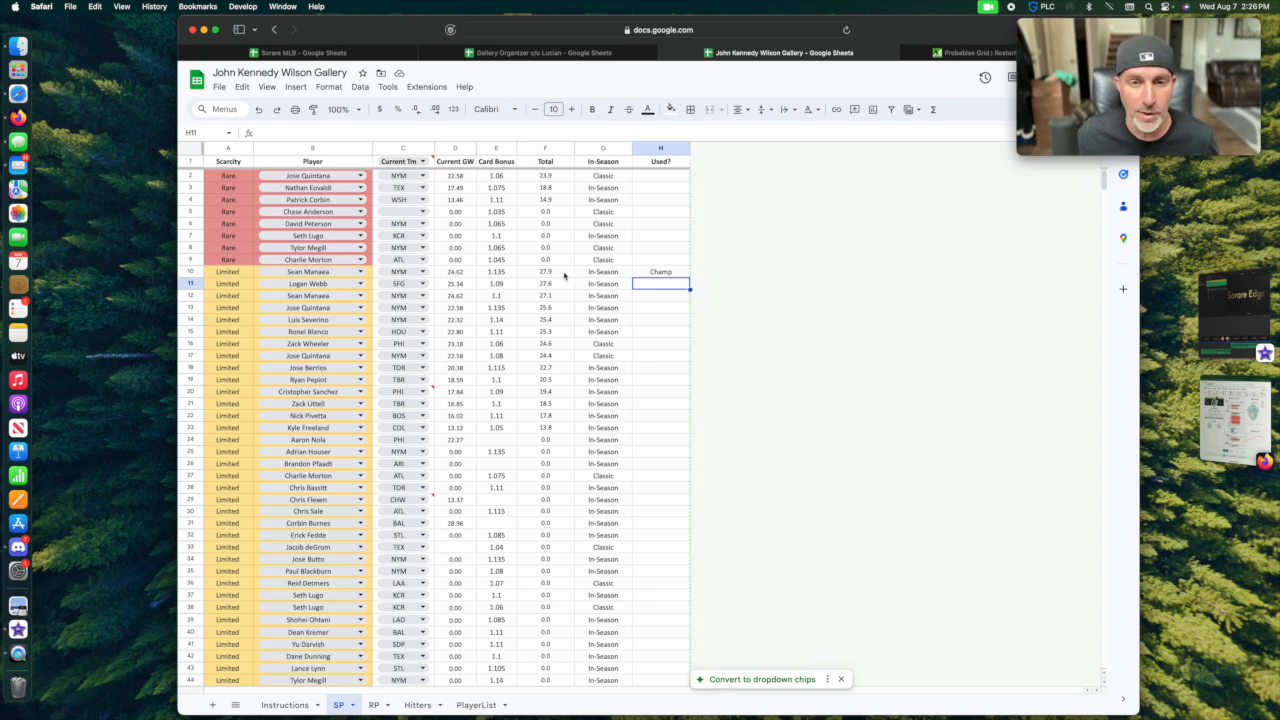
pyautogui.click(375, 705)
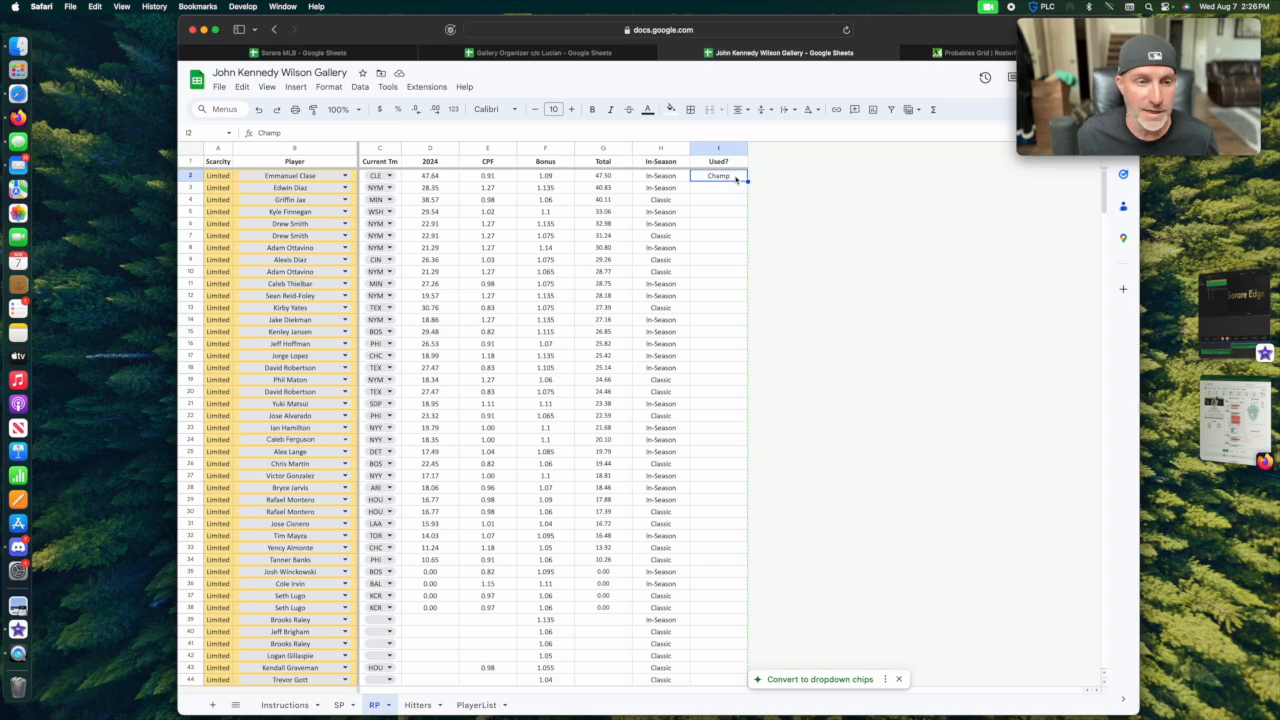
pyautogui.click(420, 705)
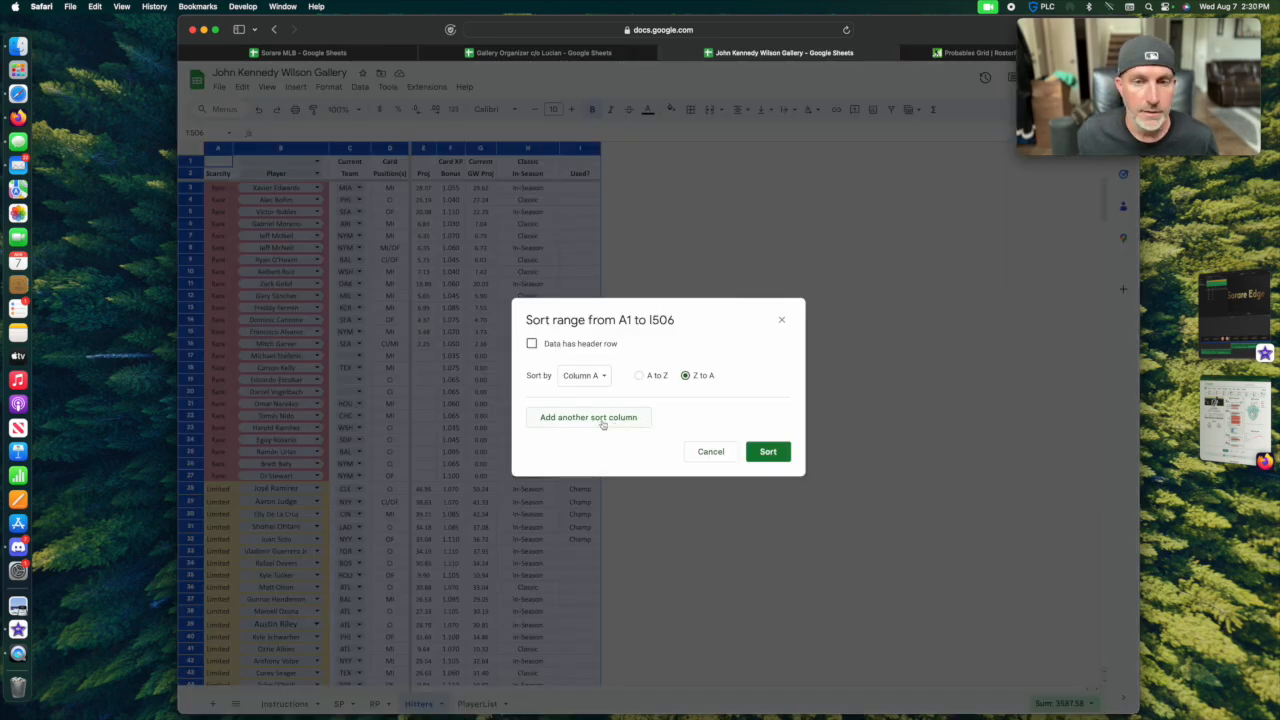
# Sort the Hitters range A1 to I506 by column A from Z to A, then by column G from Z to A.
pyautogui.click(600, 423)
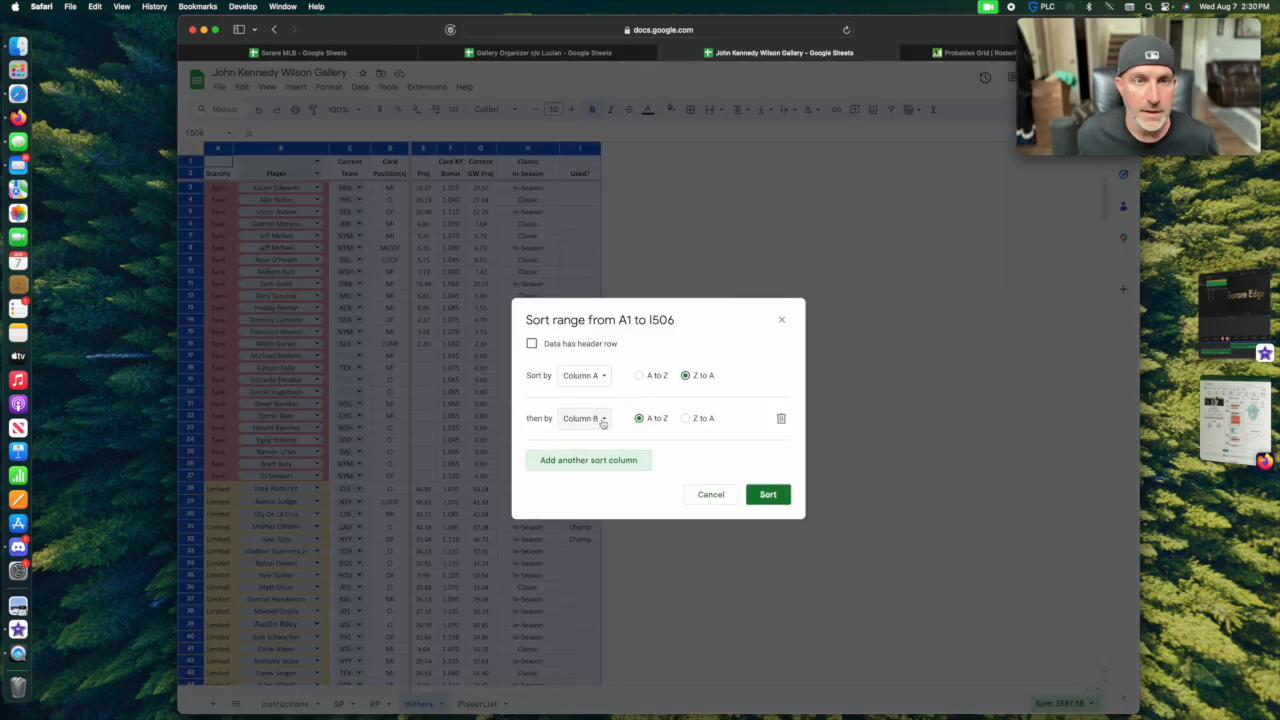
pyautogui.click(602, 423)
pyautogui.click(595, 506)
pyautogui.click(686, 418)
pyautogui.click(768, 494)
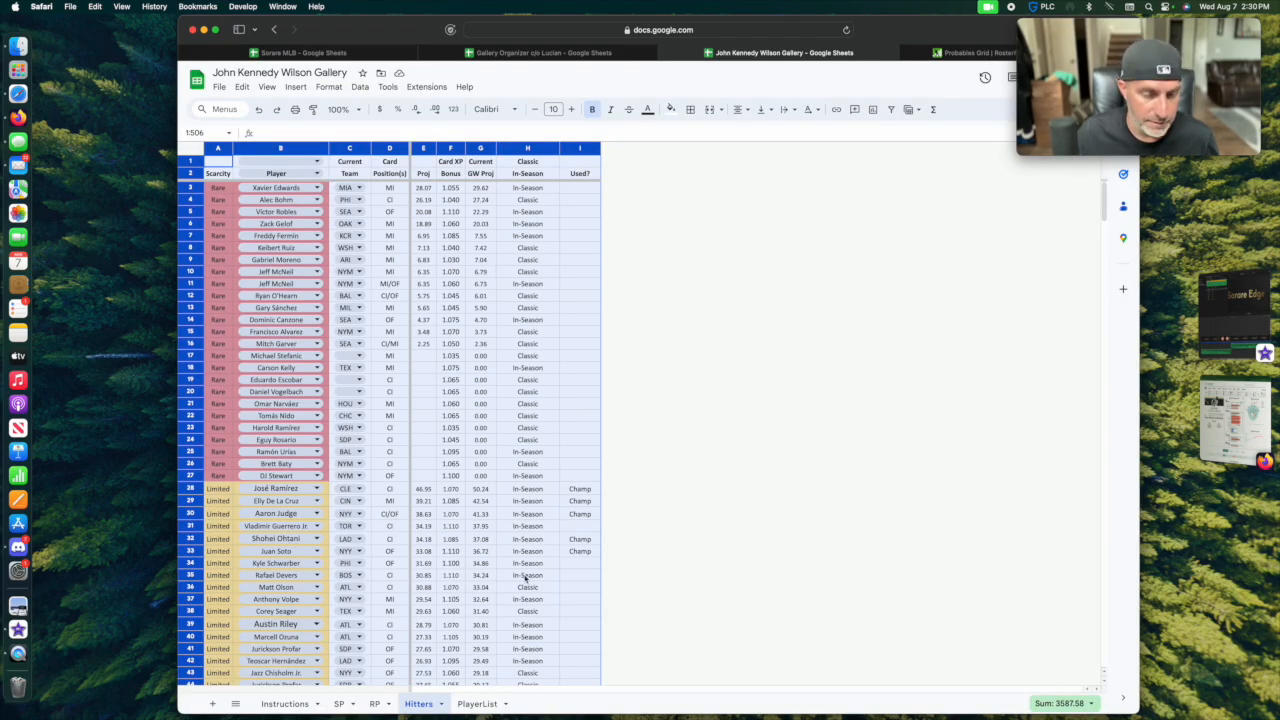
# Look through the sorted Limited hitters and their current gameweek projections on the Hitters sheet.
pyautogui.scroll(-10, 446, 565)
pyautogui.scroll(10, 446, 565)
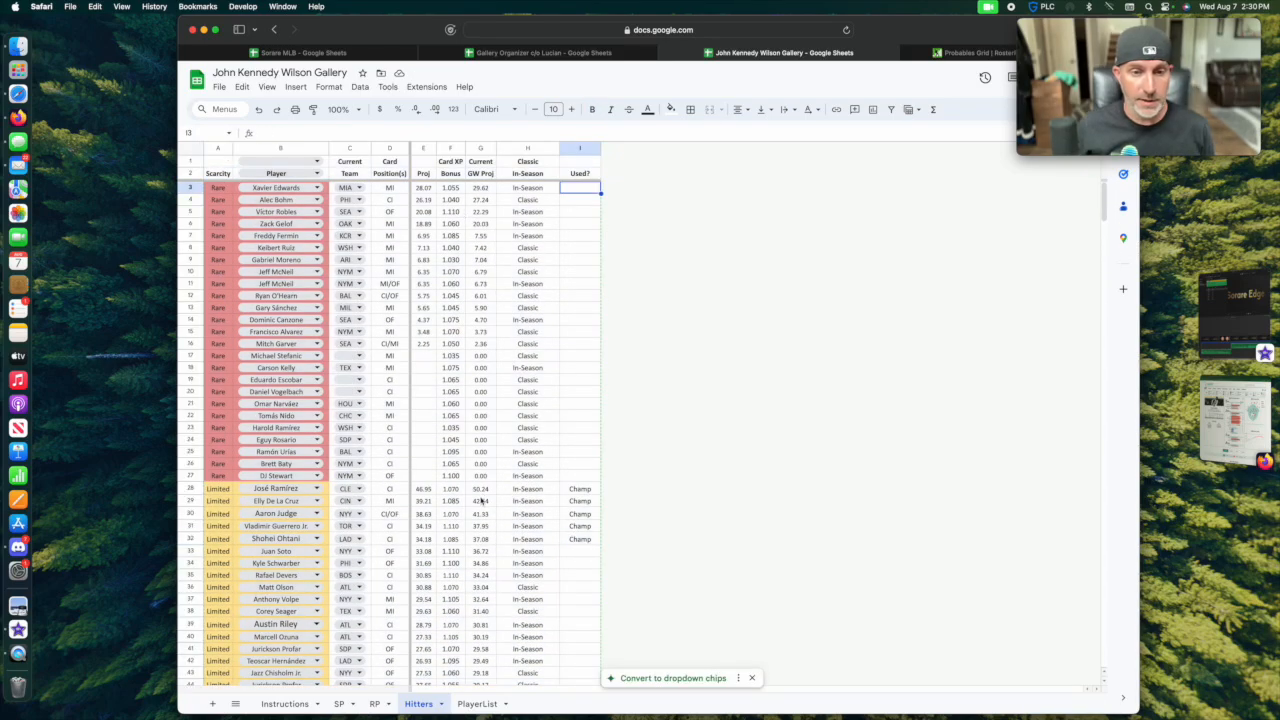
pyautogui.scroll(-11, 485, 580)
pyautogui.scroll(-3, 484, 583)
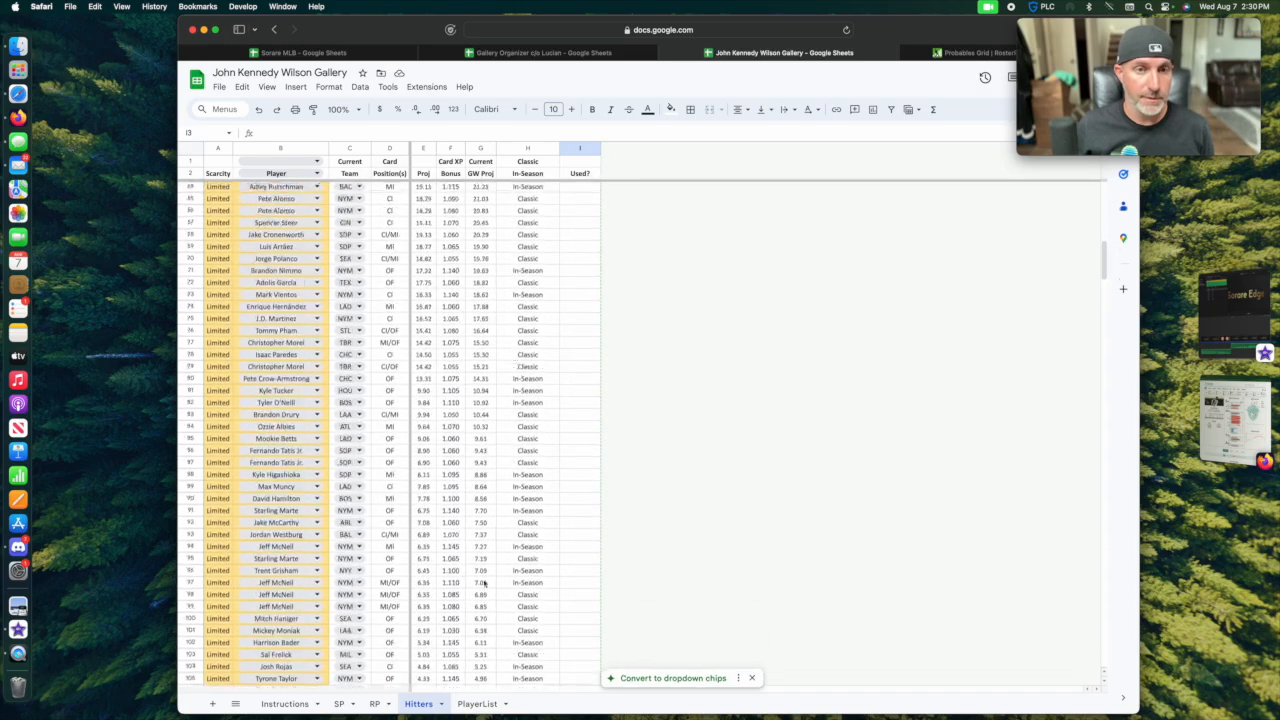
# Switch to Sorare, open the Pro competitions for the Aug 9-11 game week, and check the Rare All Star lineup requirements.
pyautogui.scroll(14, 484, 583)
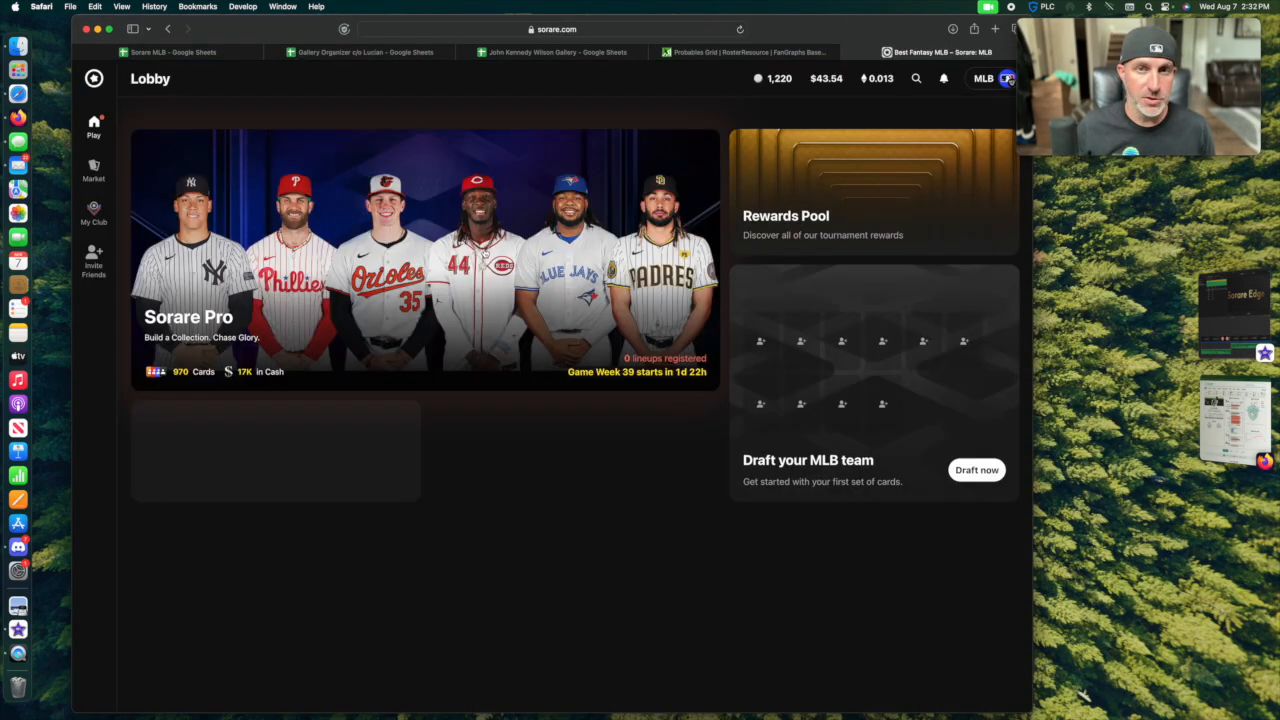
pyautogui.click(686, 214)
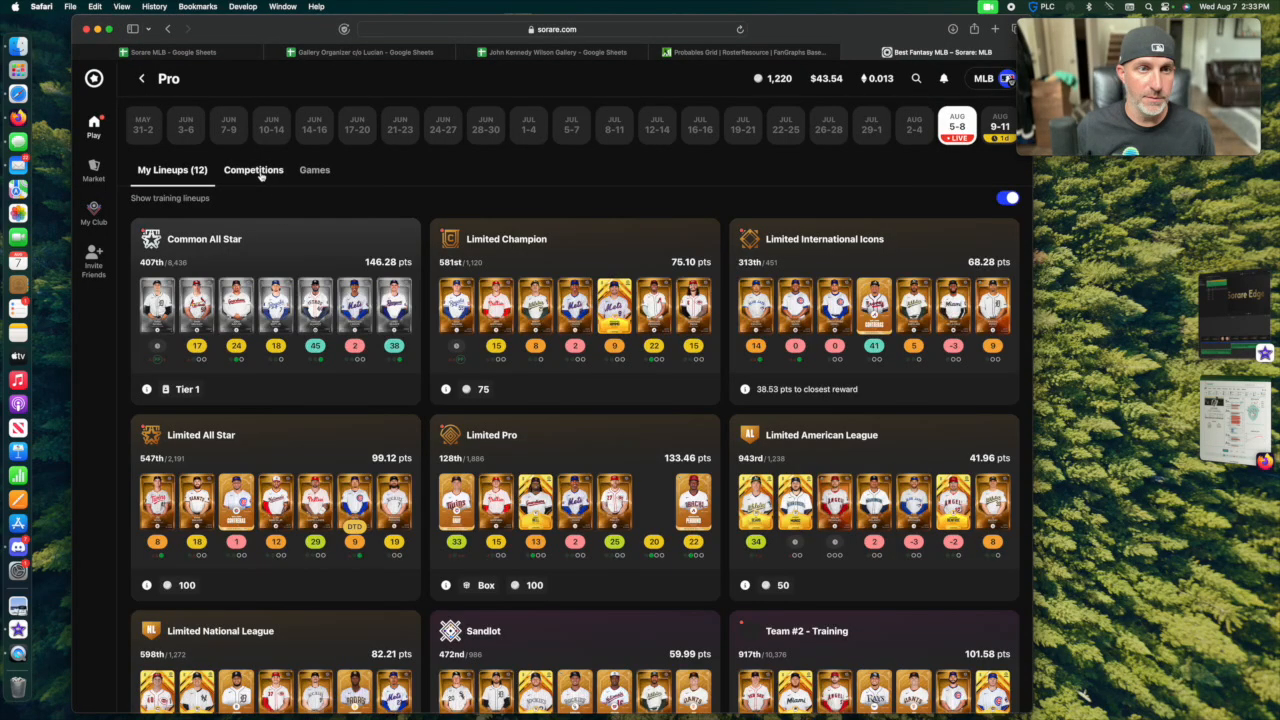
pyautogui.click(256, 170)
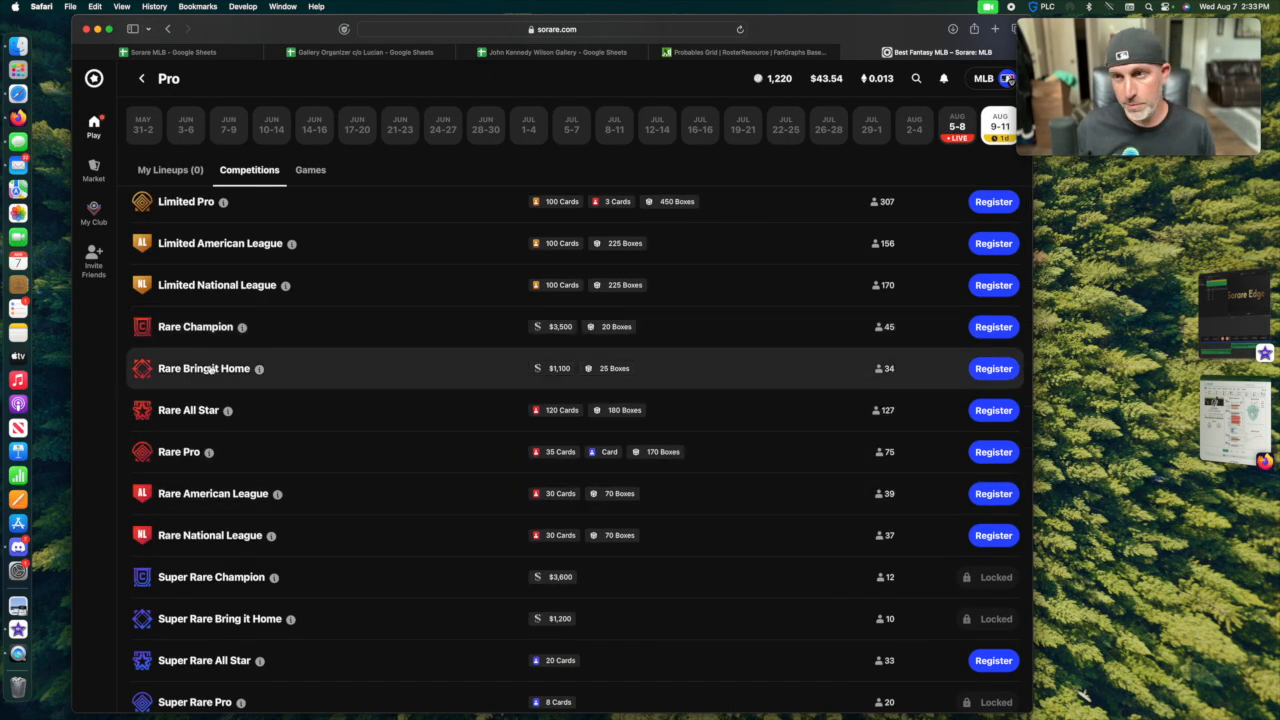
pyautogui.moveTo(297, 380)
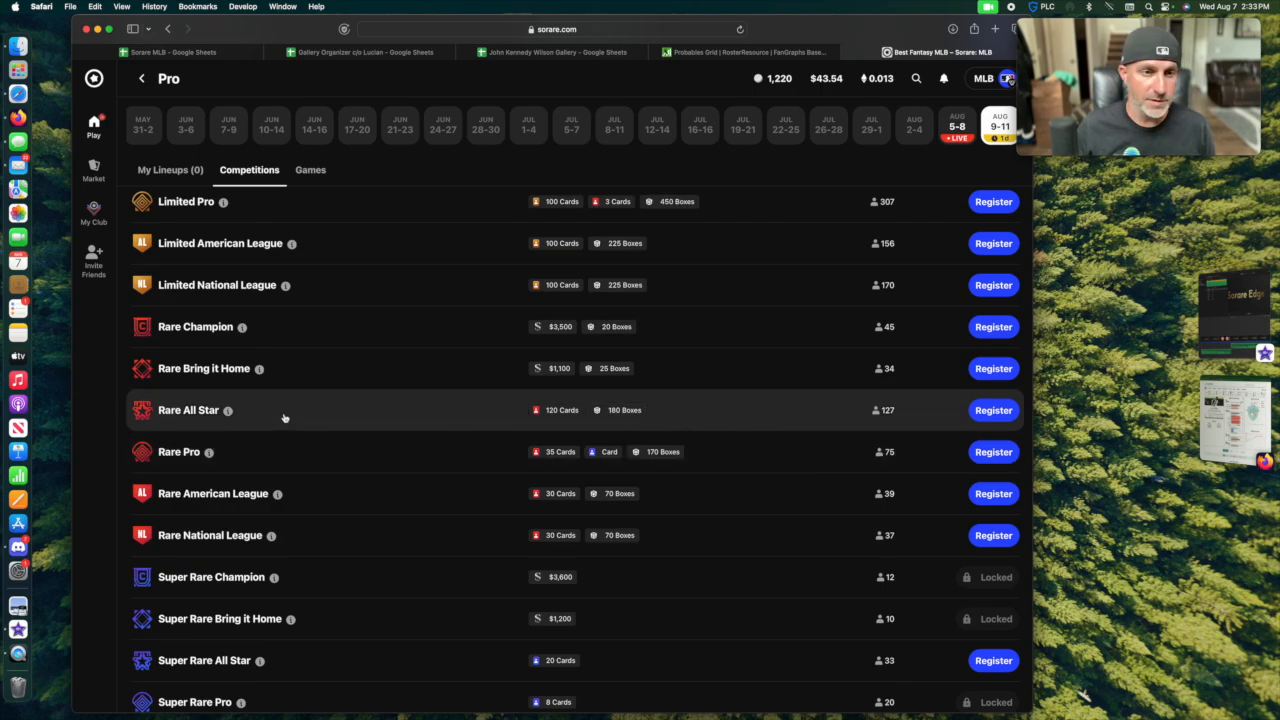
pyautogui.click(228, 412)
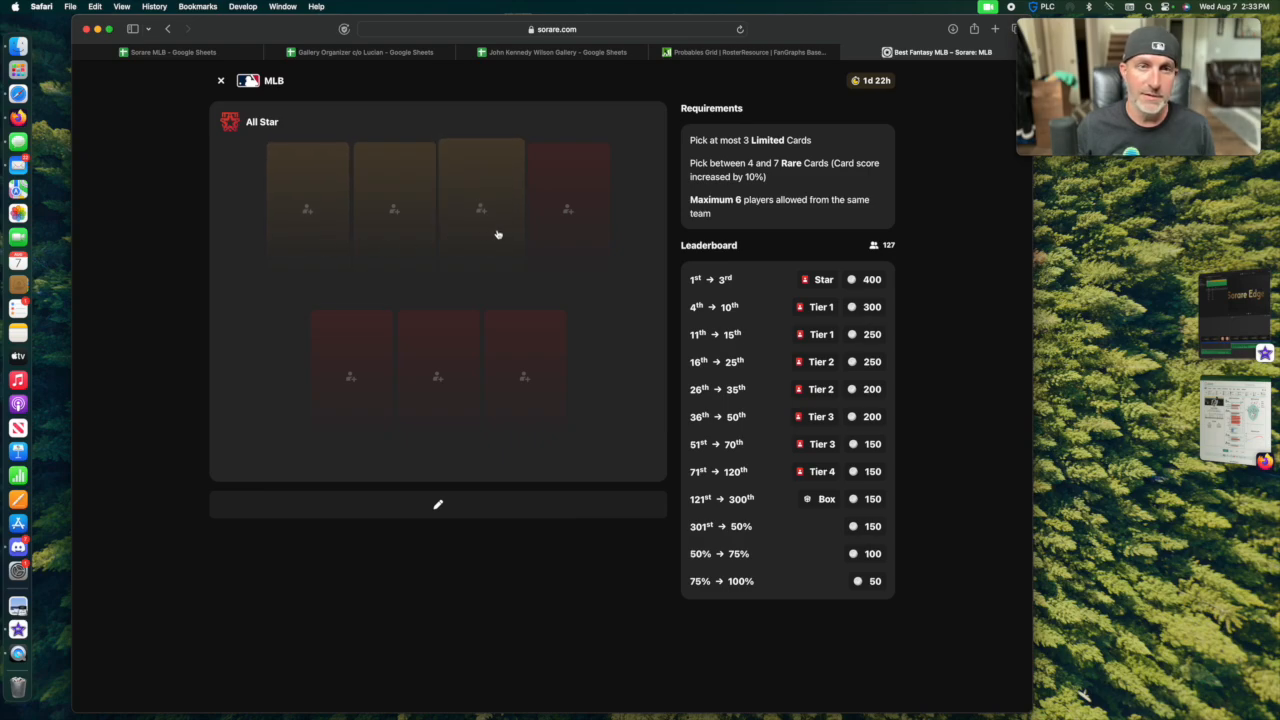
pyautogui.click(221, 81)
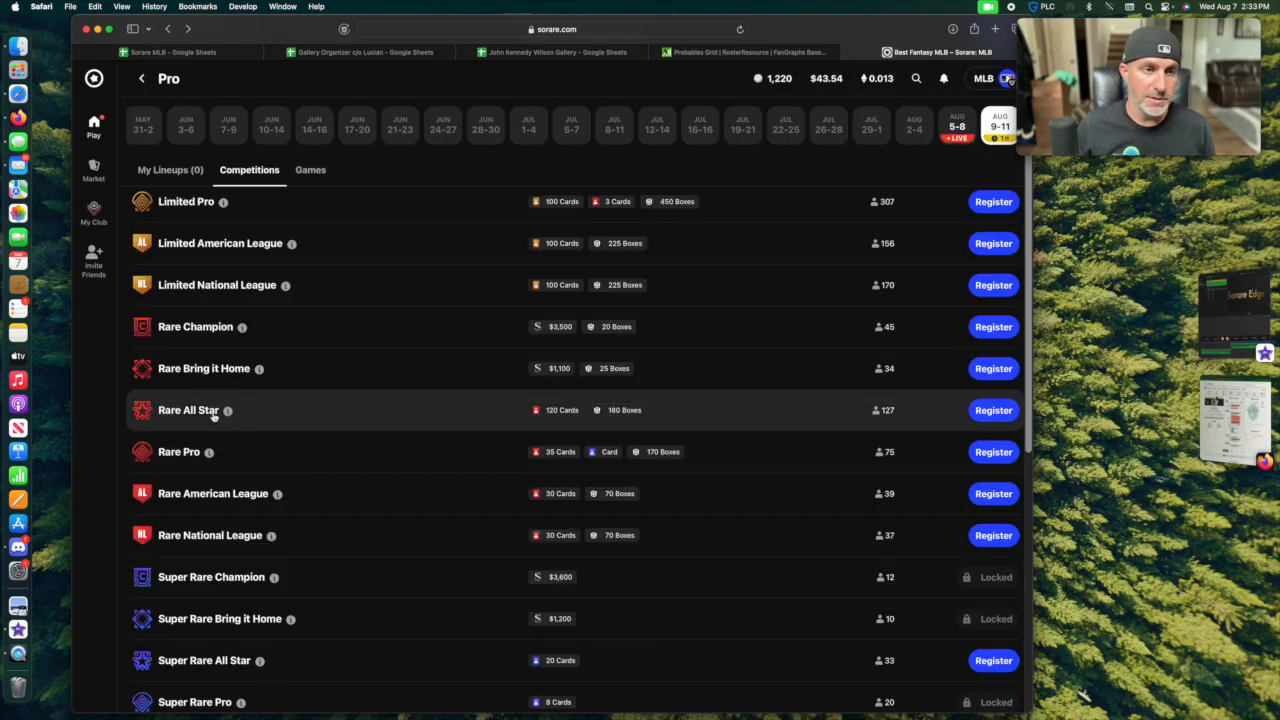
# Compare the Limited and Rare competitions and their rewards in the Aug 9-11 game week list.
pyautogui.moveTo(228, 411)
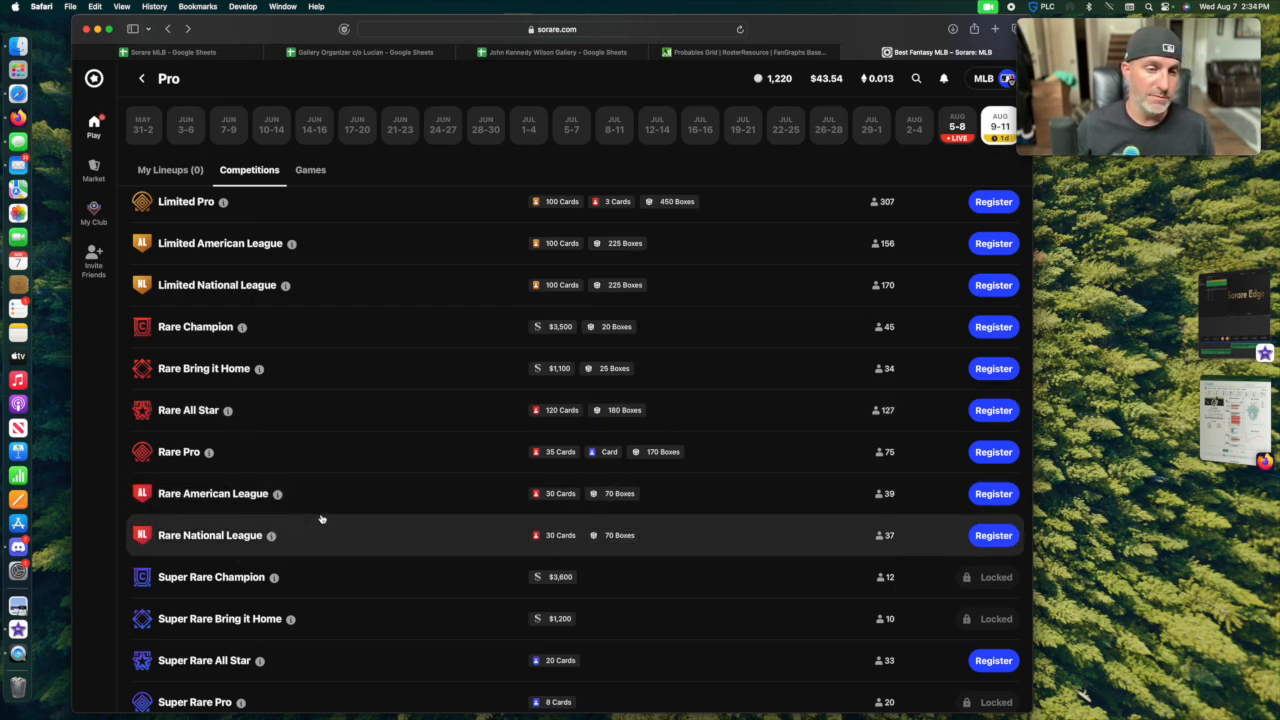
pyautogui.scroll(2, 318, 522)
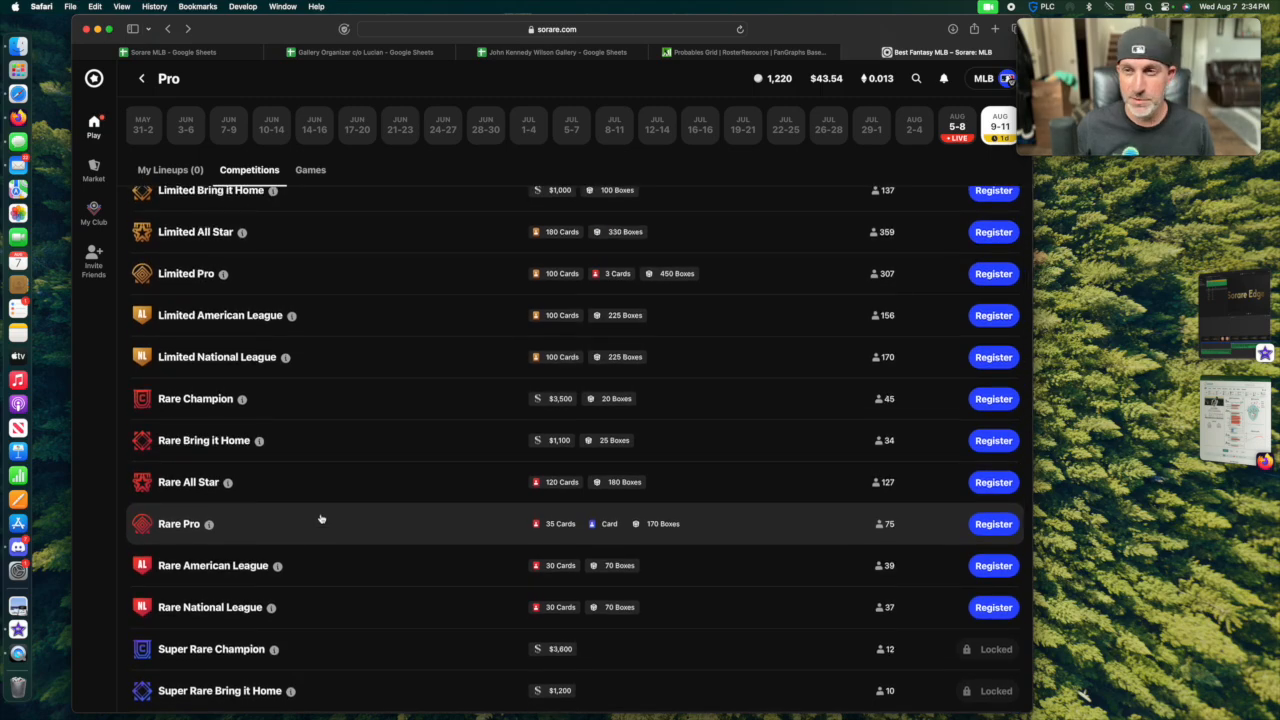
pyautogui.scroll(3, 318, 517)
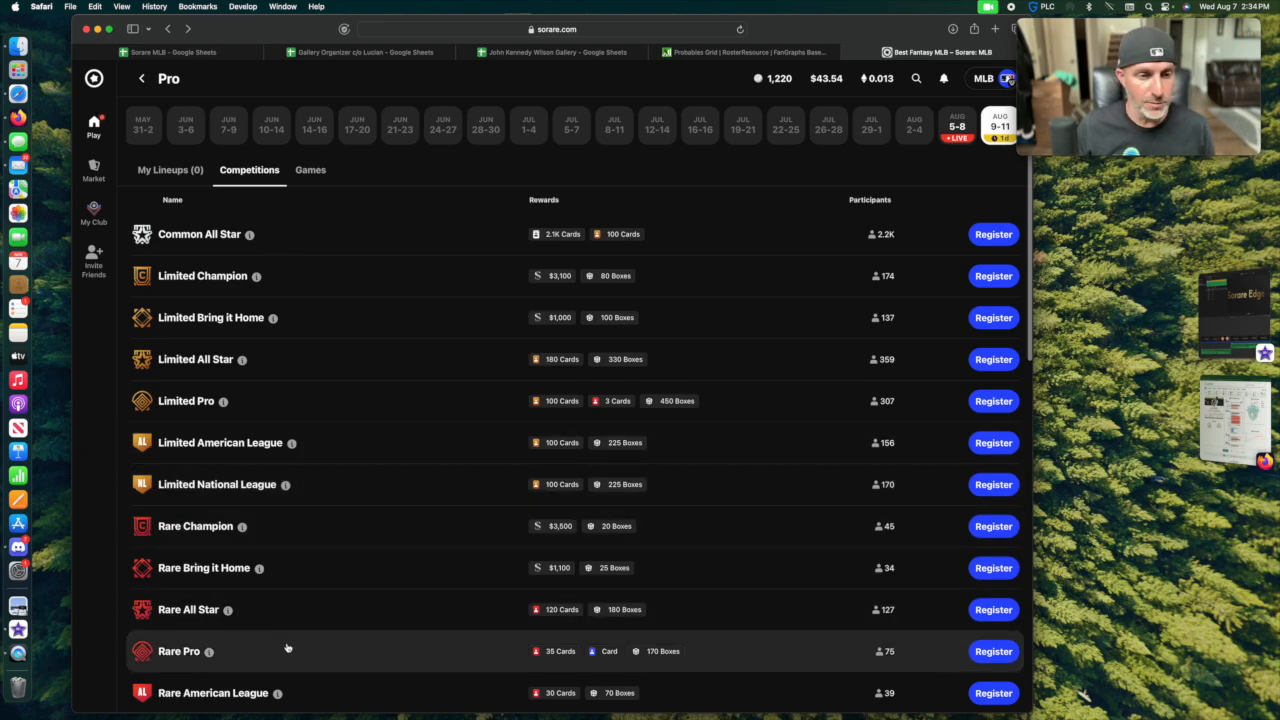
pyautogui.scroll(-2, 286, 648)
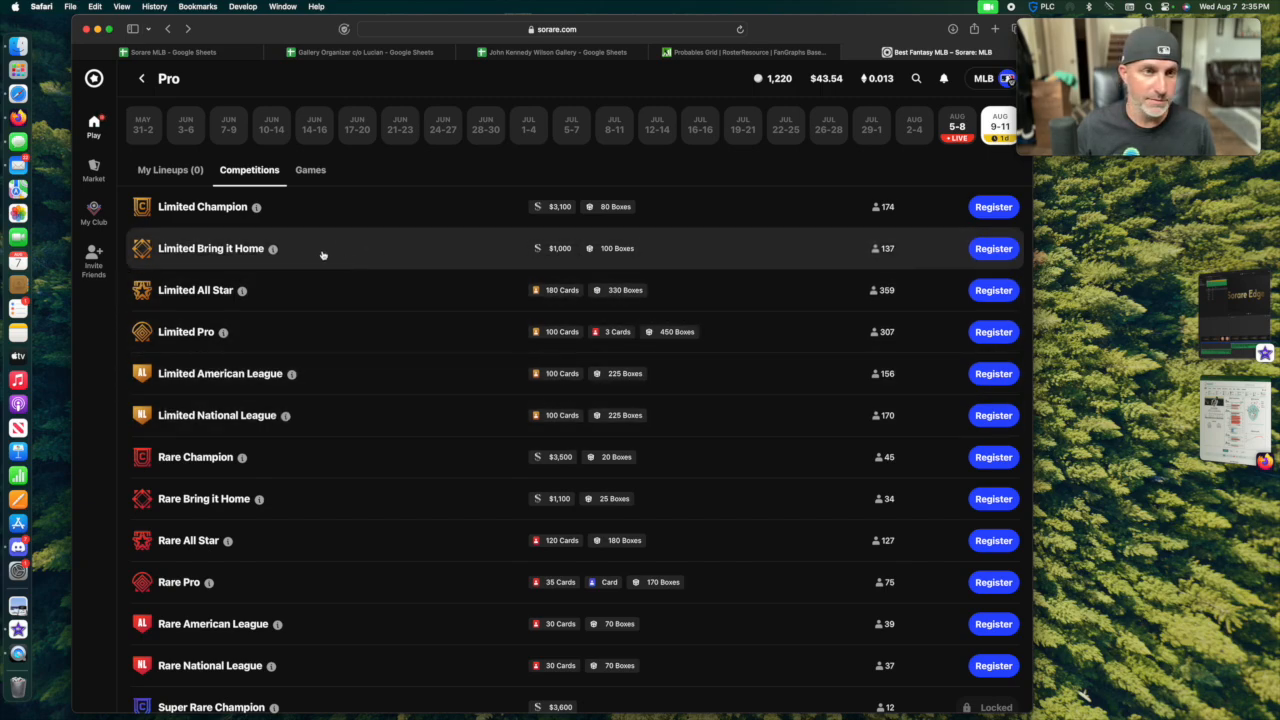
pyautogui.moveTo(275, 250)
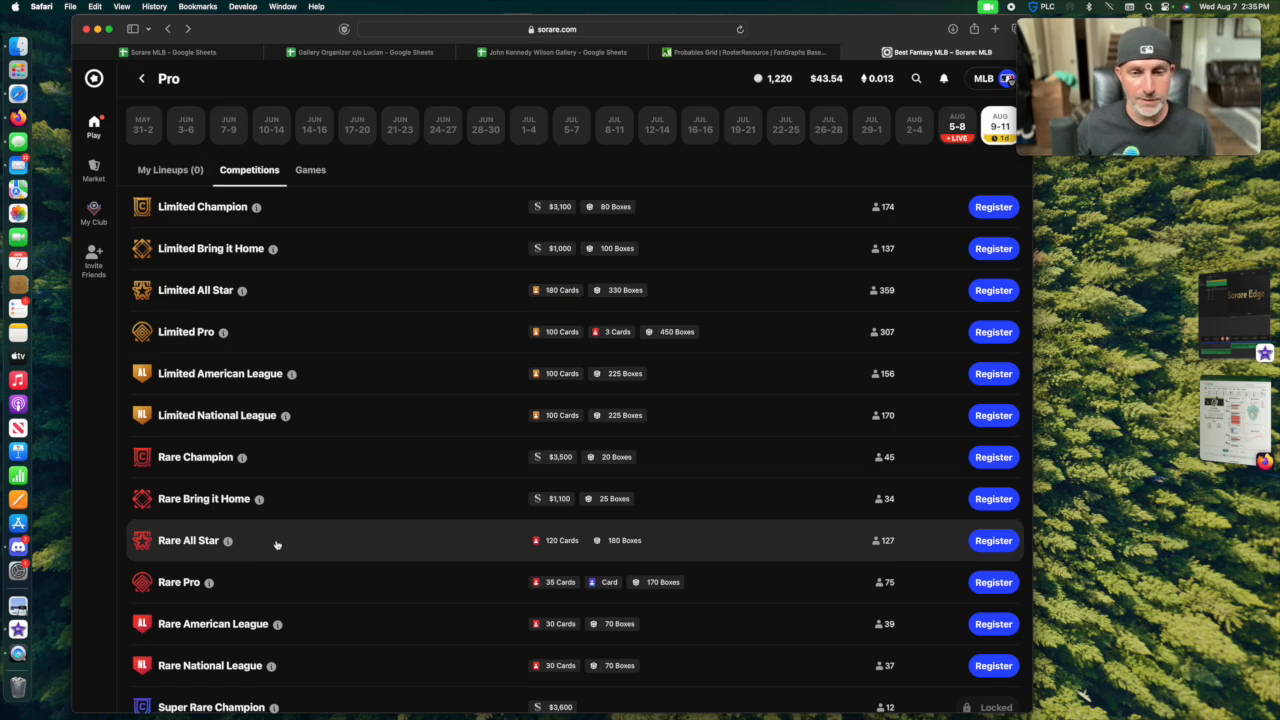
pyautogui.moveTo(227, 542)
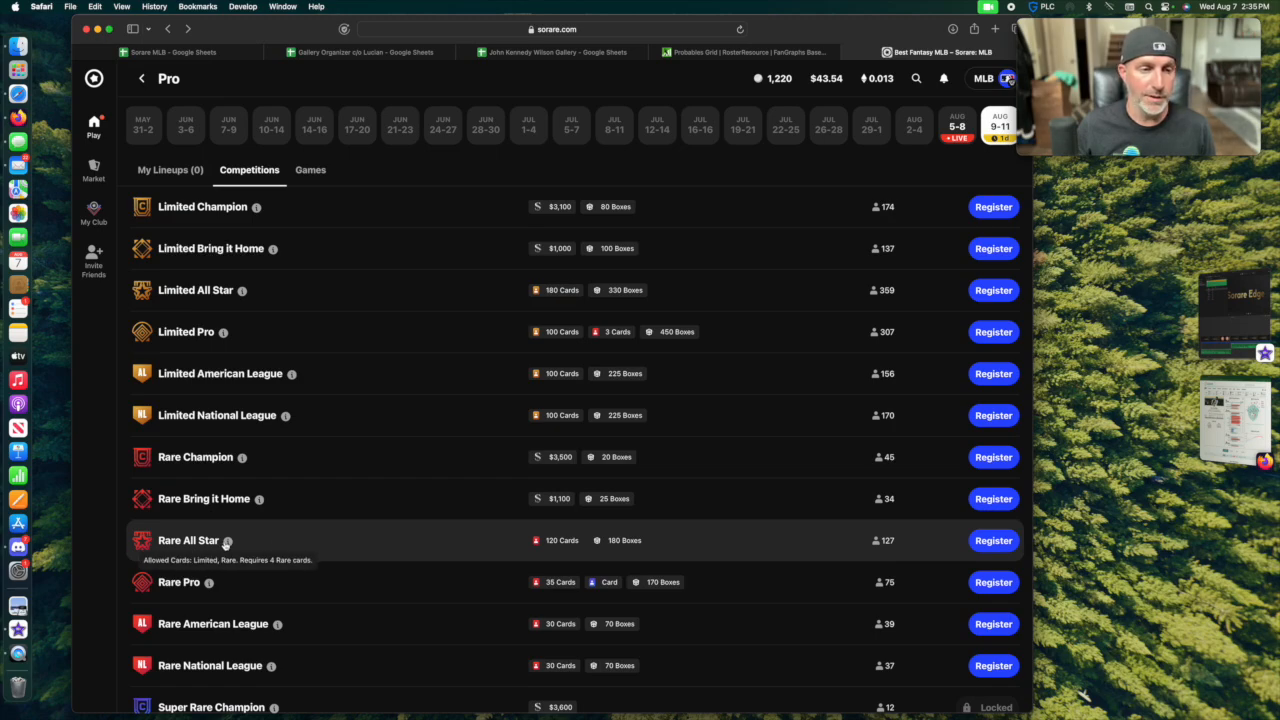
# Switch back to the gallery spreadsheet and enter Rare AS in the Used? column for row 2 on the SP and RP sheets.
pyautogui.click(548, 52)
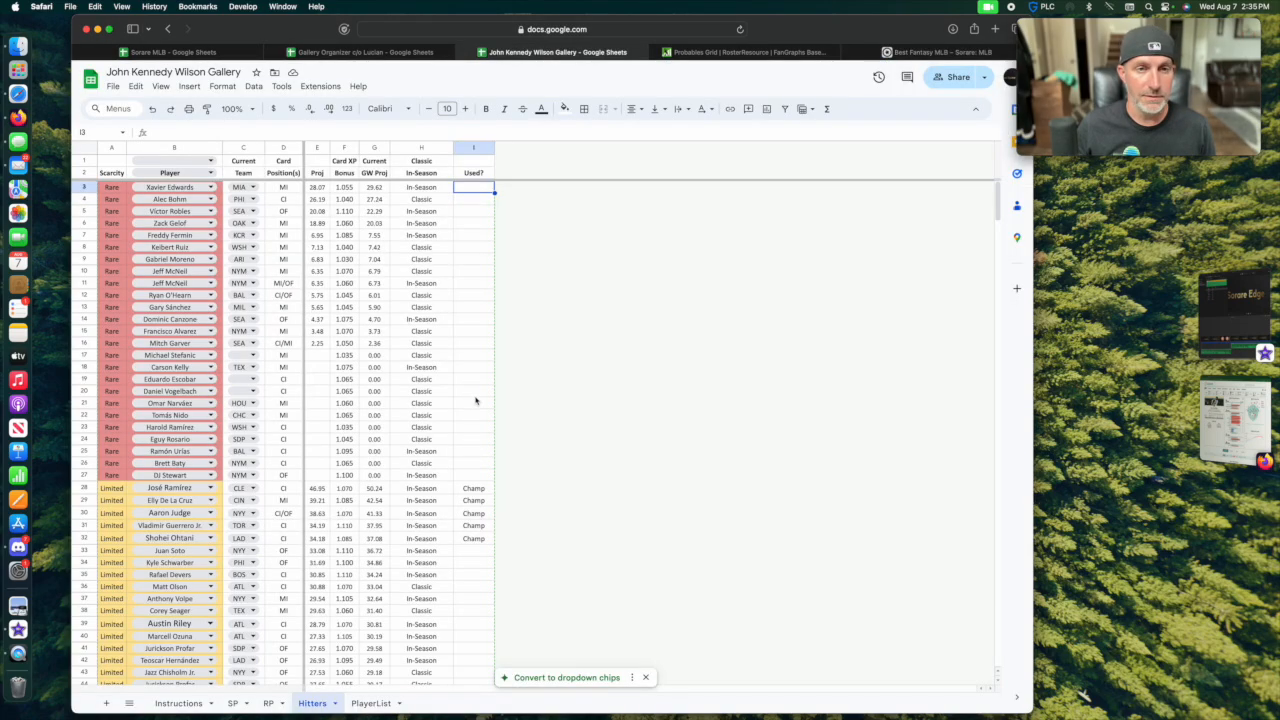
pyautogui.click(236, 704)
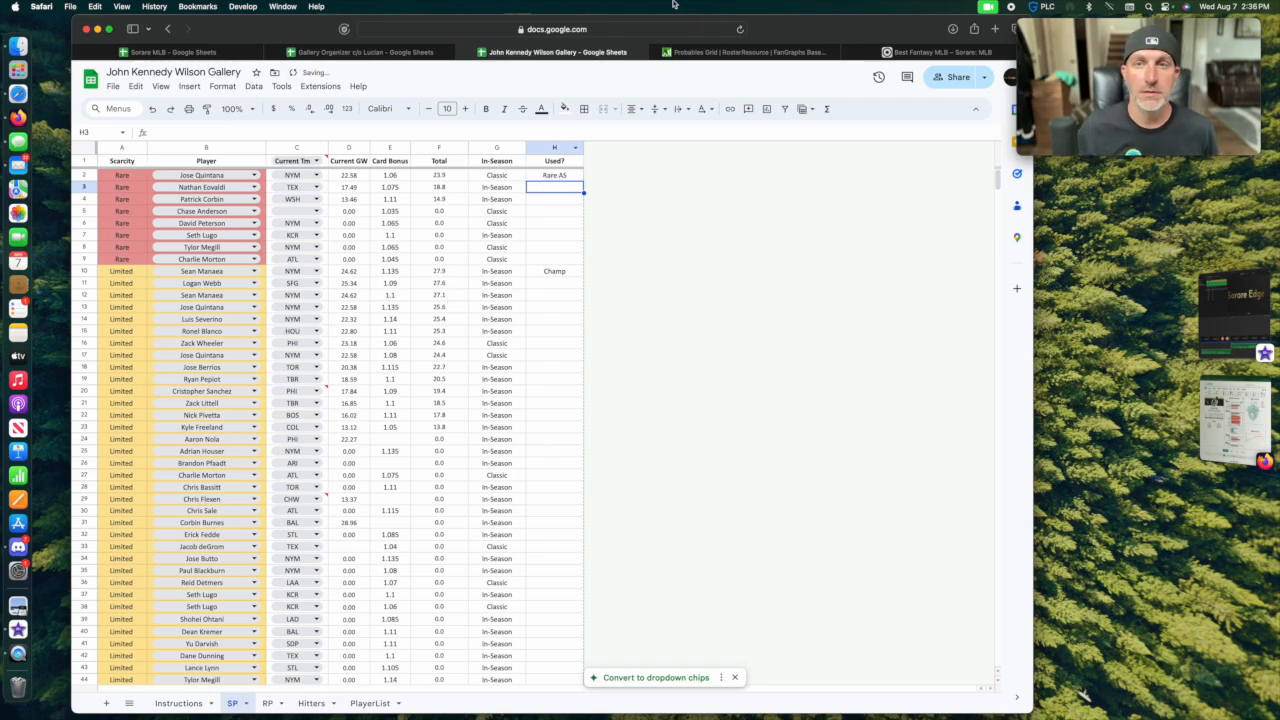
pyautogui.click(914, 53)
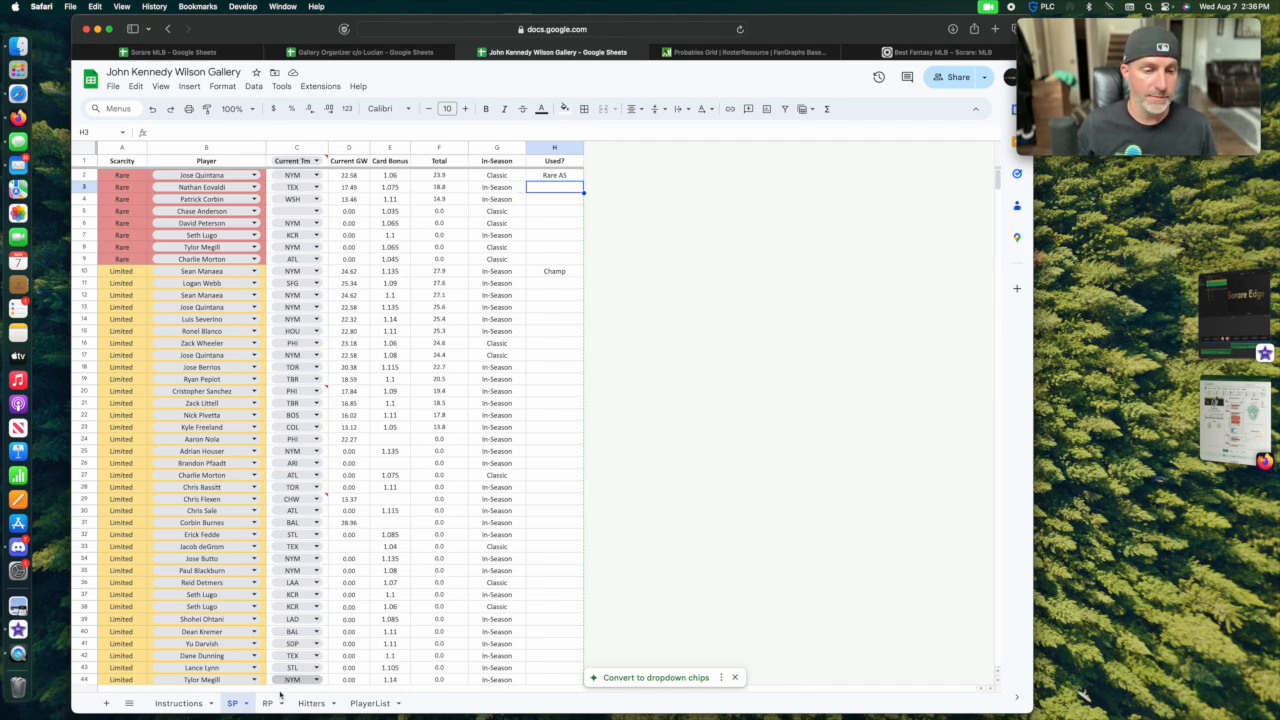
pyautogui.click(268, 703)
pyautogui.write('Rare ')
pyautogui.write('AS')
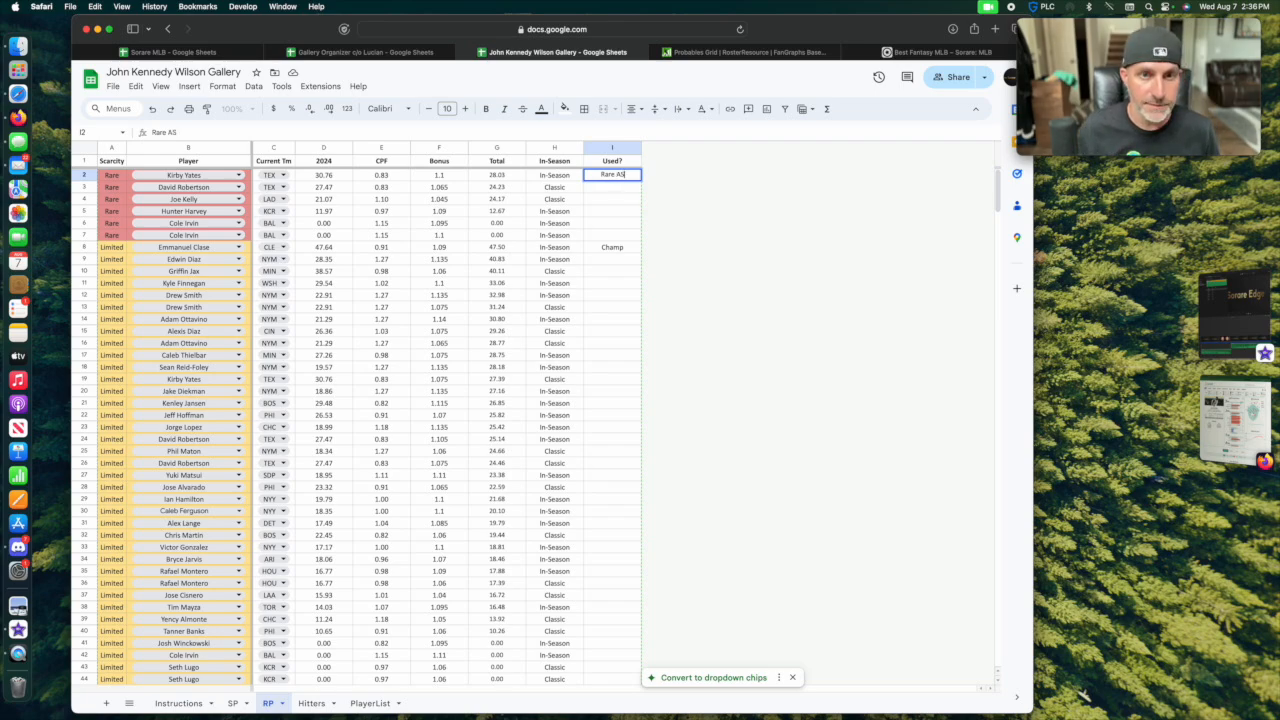
# On the Hitters sheet, enter Rare AS in the Used? column for the two top Rare hitters in rows 3 and 4.
pyautogui.click(312, 703)
pyautogui.click(473, 188)
pyautogui.write('Rare AS')
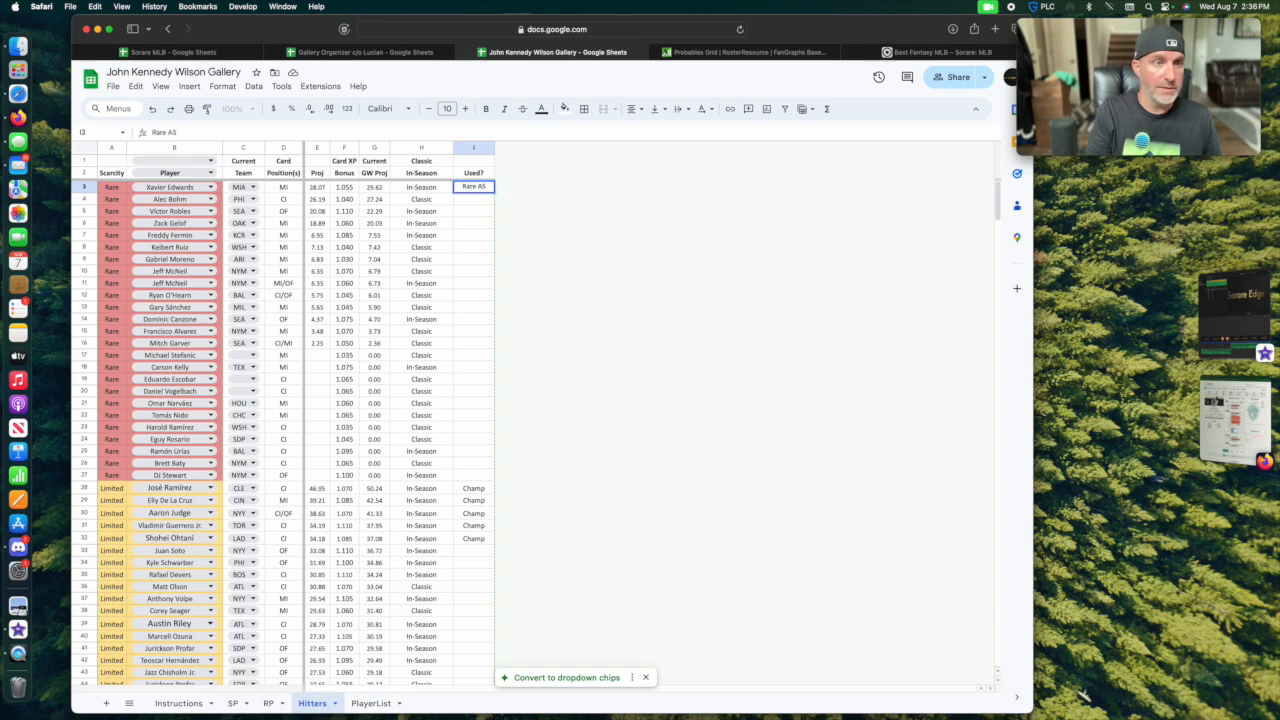
pyautogui.press('Return')
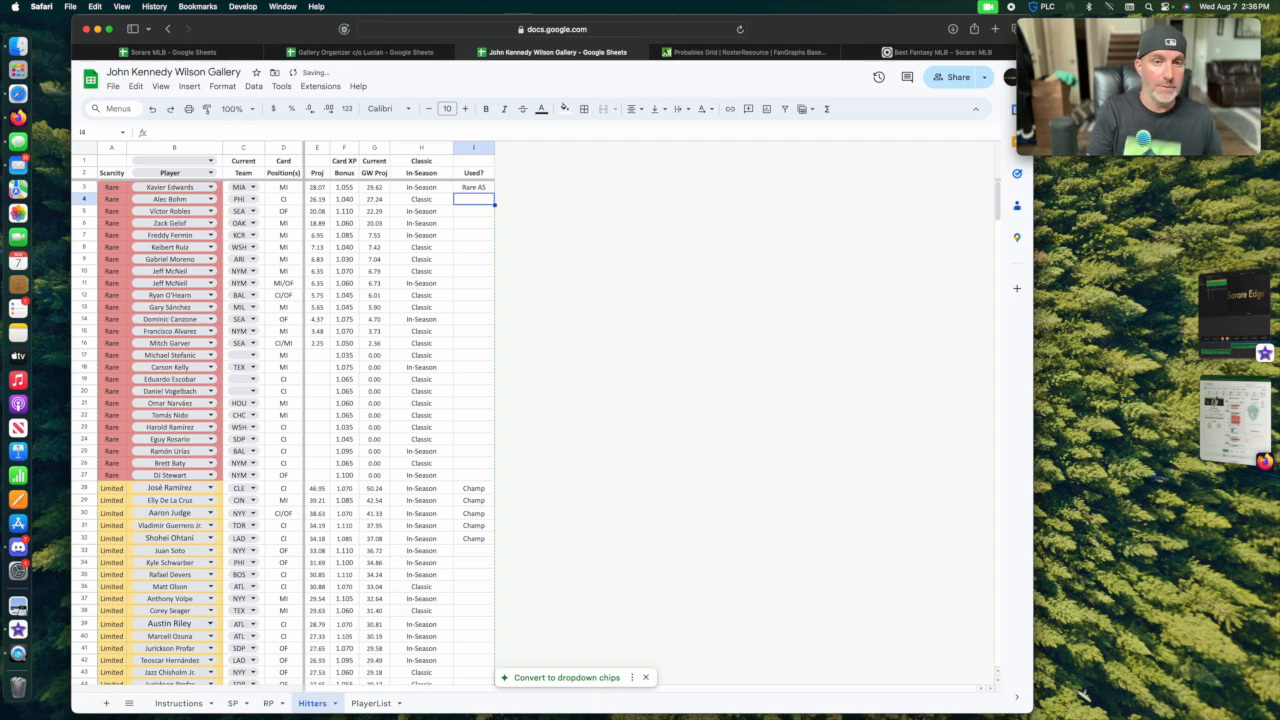
pyautogui.write('Rare AS')
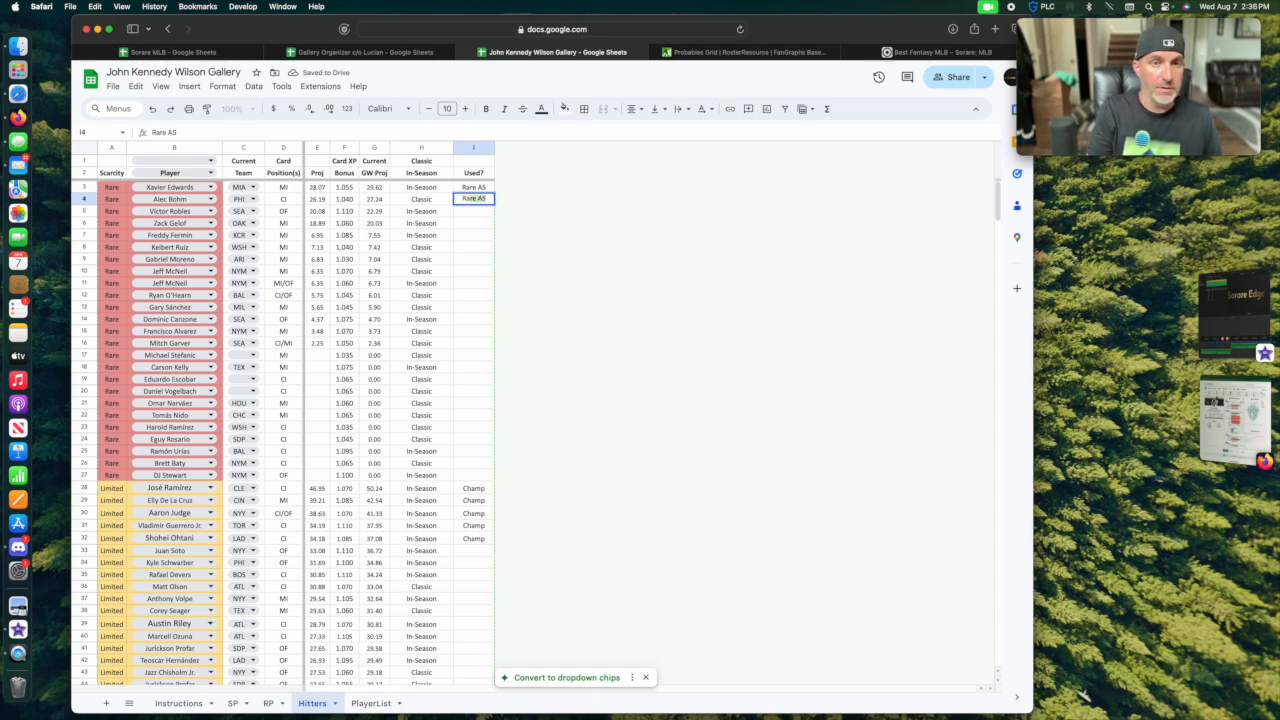
pyautogui.press('Return')
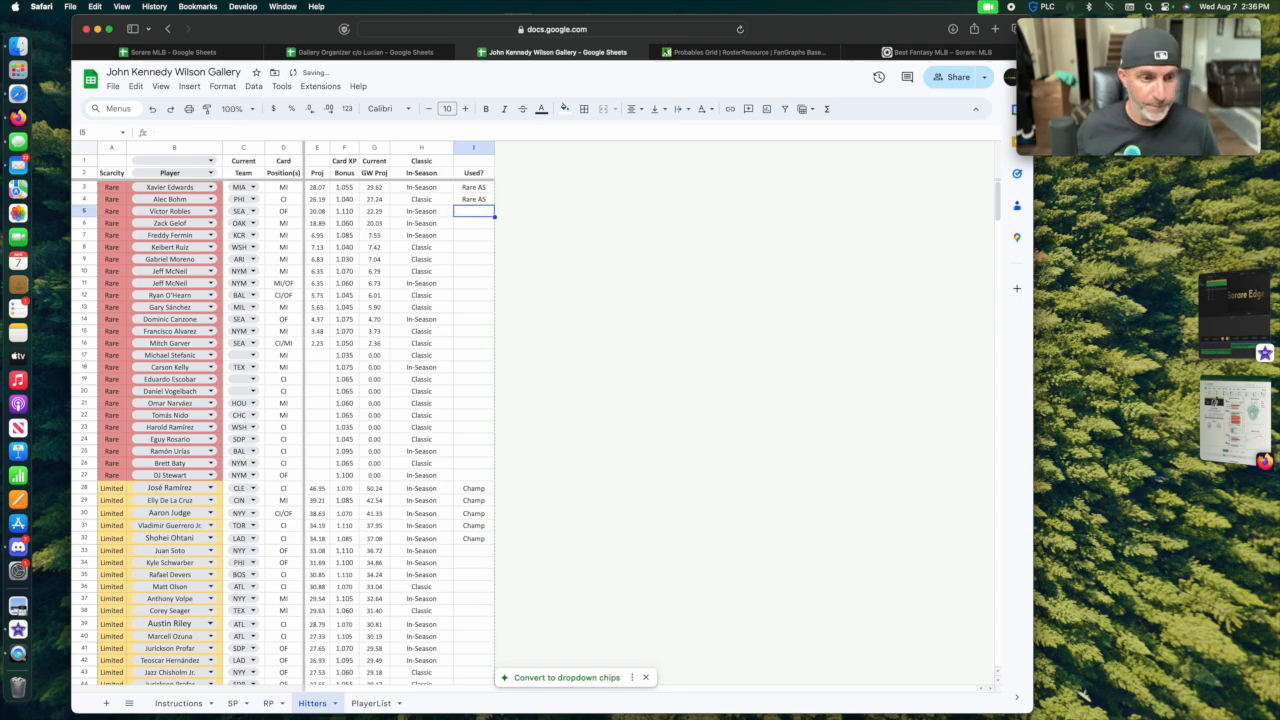
# Enter Rare AS in the Used? column for the Limited hitters in rows 36, 38 and 33.
pyautogui.scroll(-5, 407, 485)
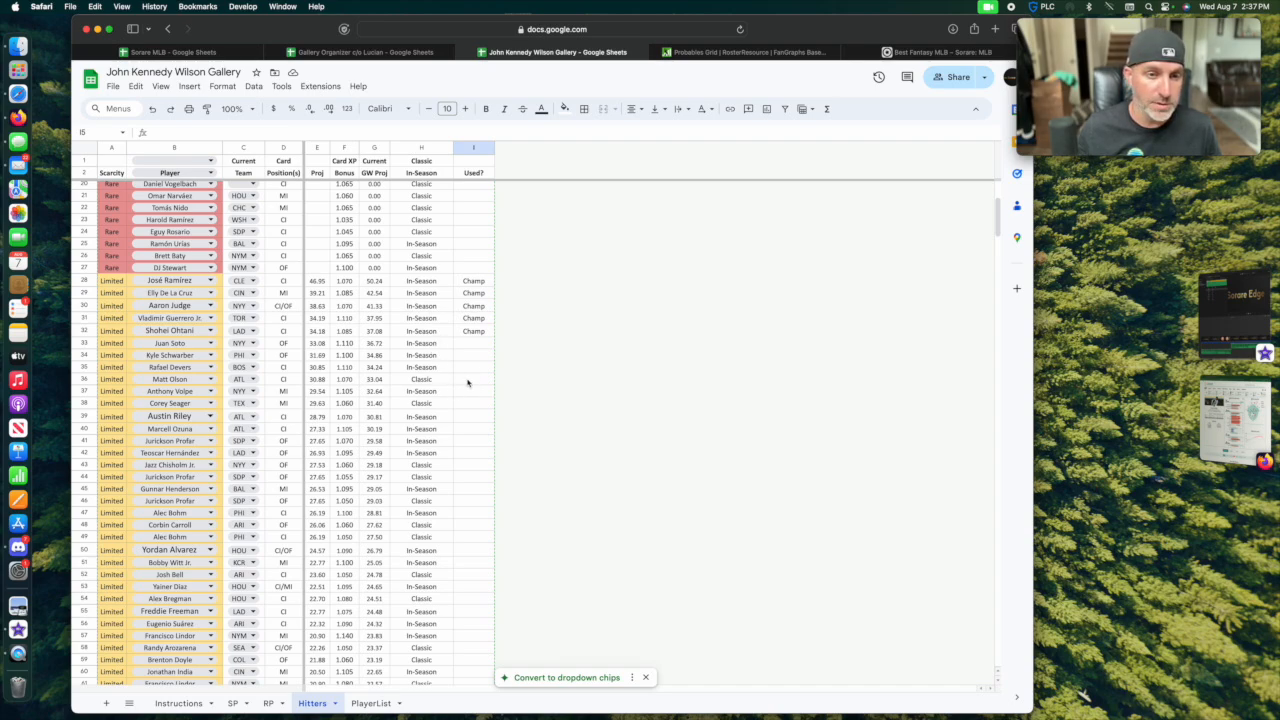
pyautogui.click(469, 382)
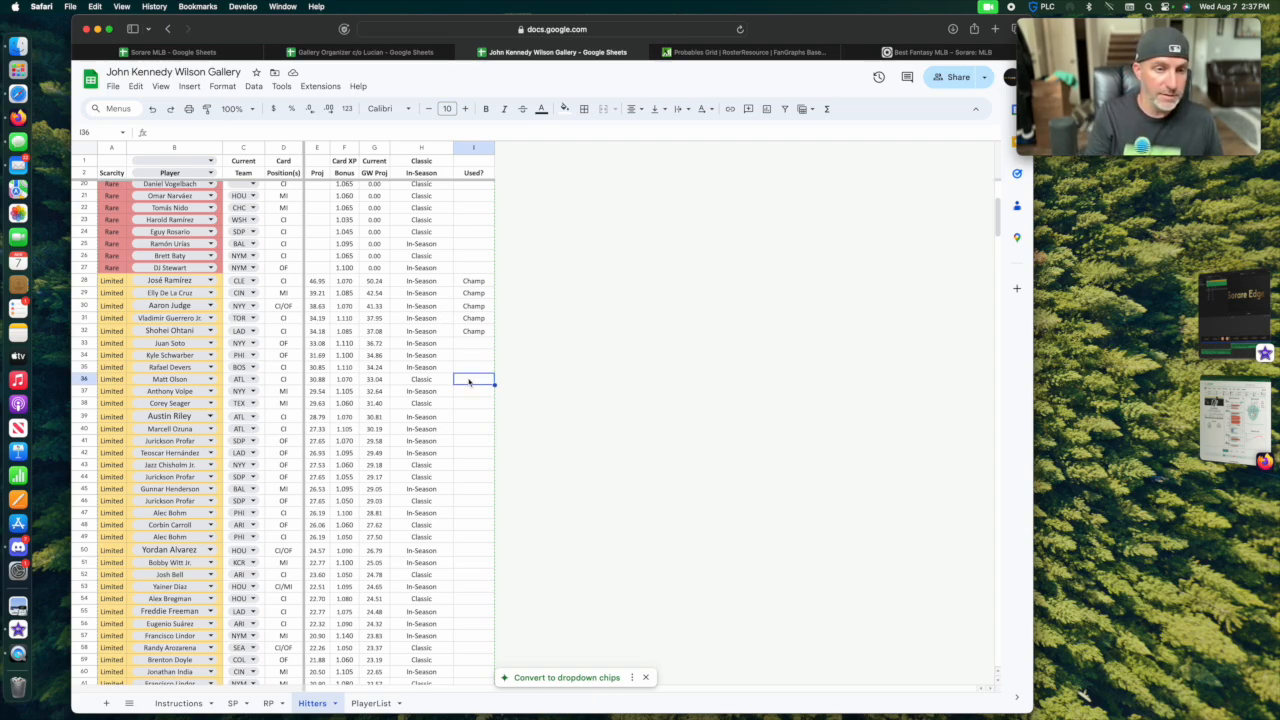
pyautogui.write('Rare AS')
pyautogui.press('Return')
pyautogui.press('Down')
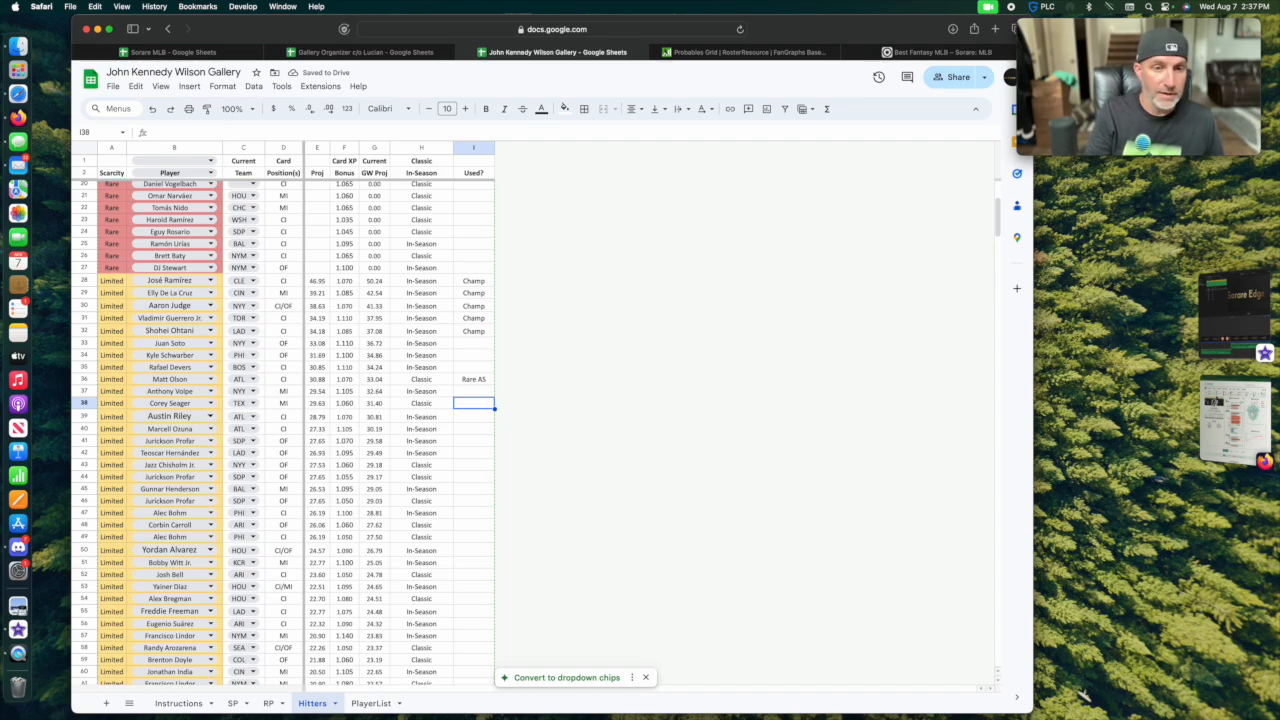
pyautogui.write('Rare AS')
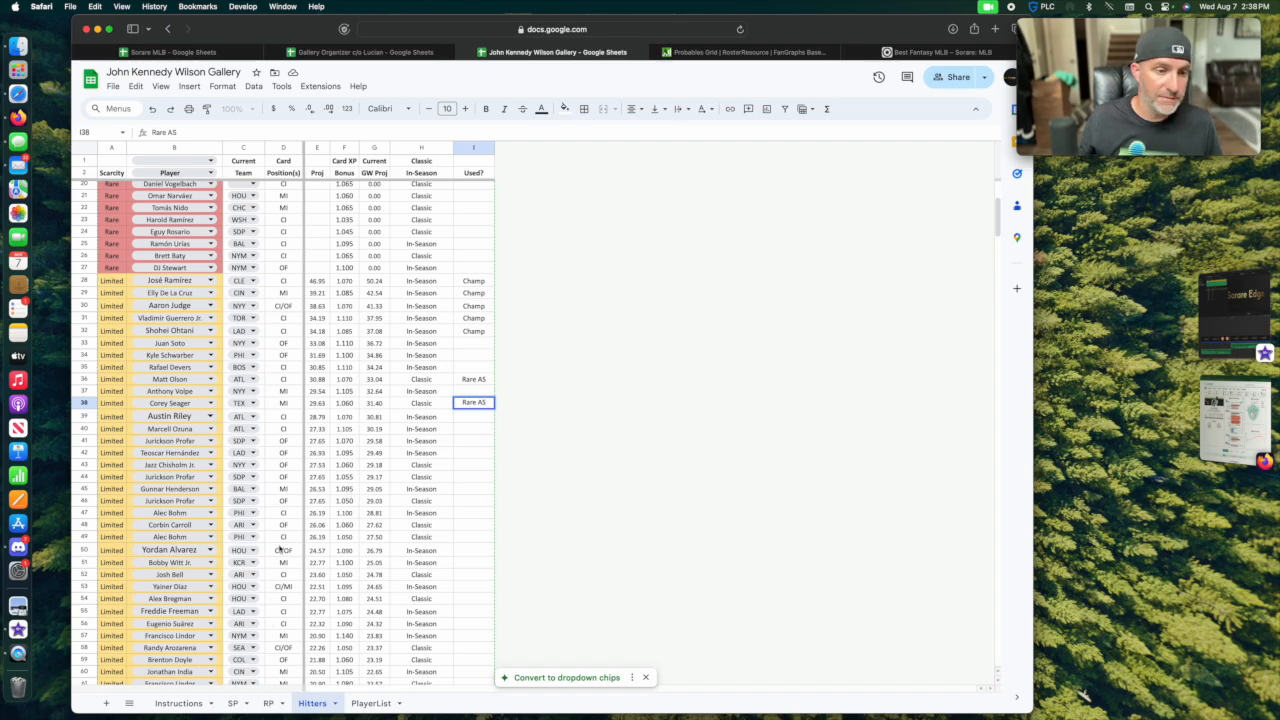
pyautogui.click(474, 343)
pyautogui.write('Rare AS')
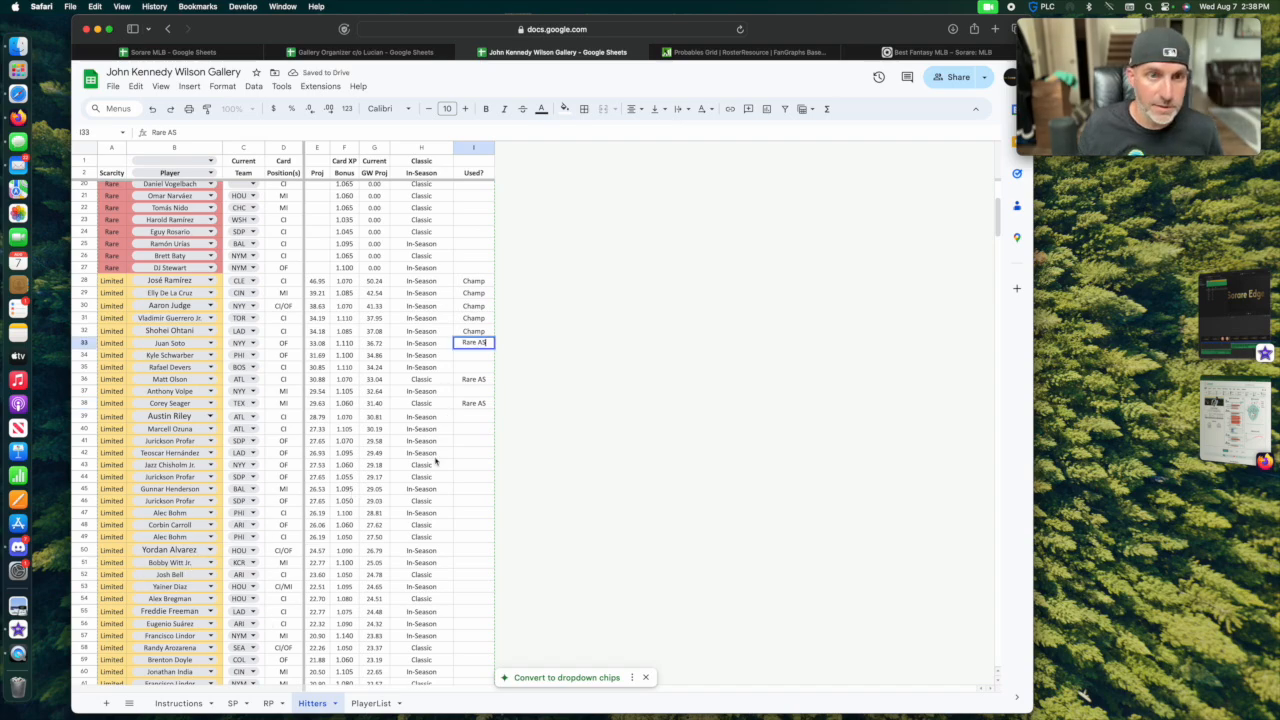
pyautogui.scroll(4, 449, 468)
pyautogui.press('Return')
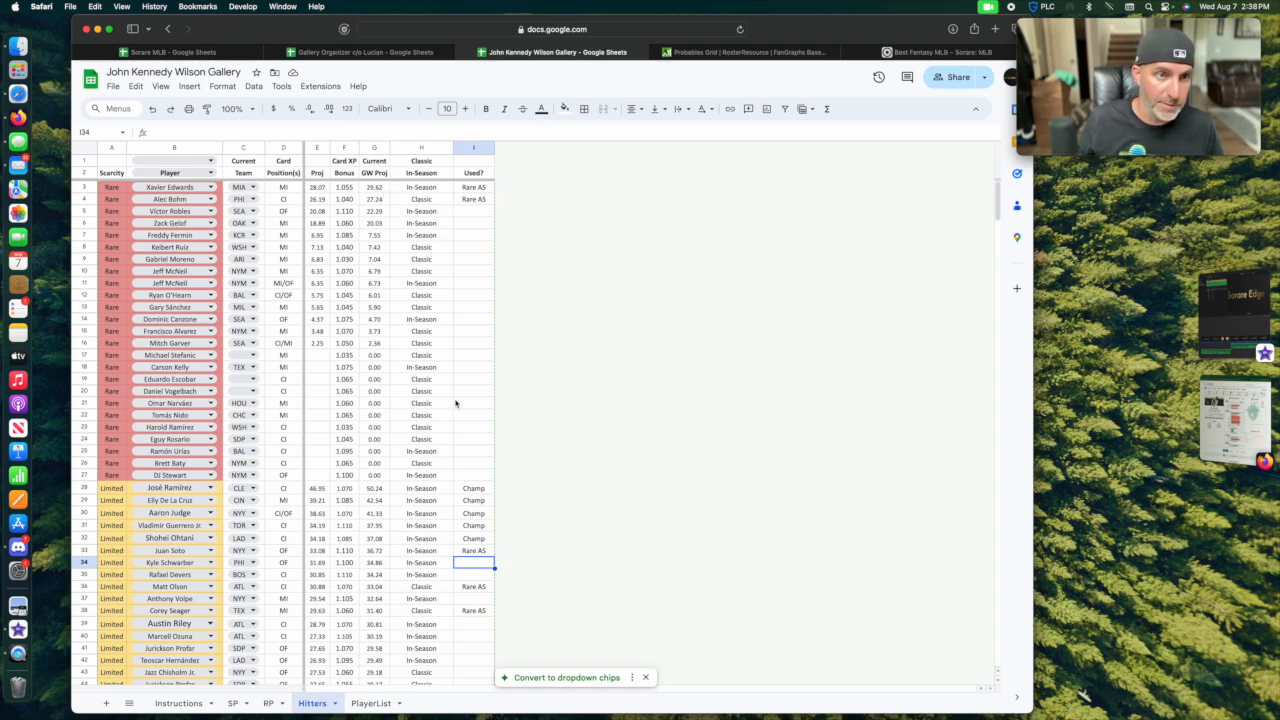
# Enter AL in the Used? column for the Limited pitchers in row 15 of the SP sheet and row 10 of the RP sheet.
pyautogui.click(233, 703)
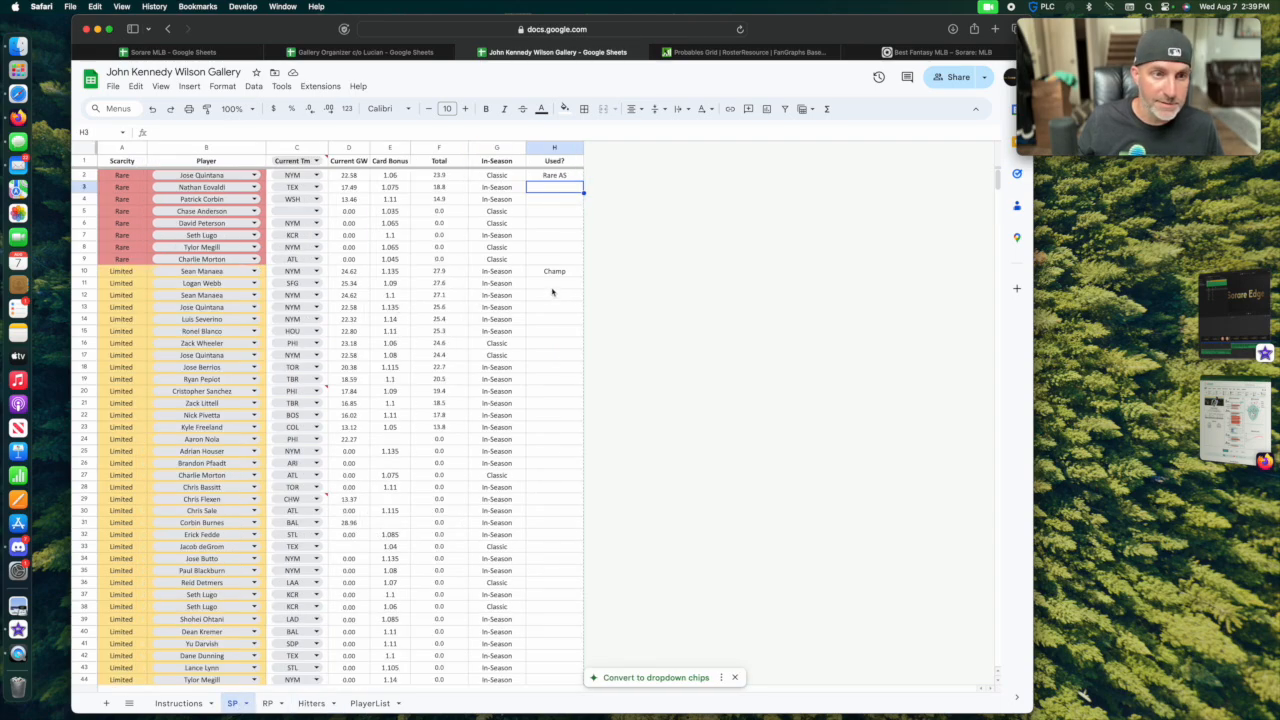
pyautogui.click(551, 288)
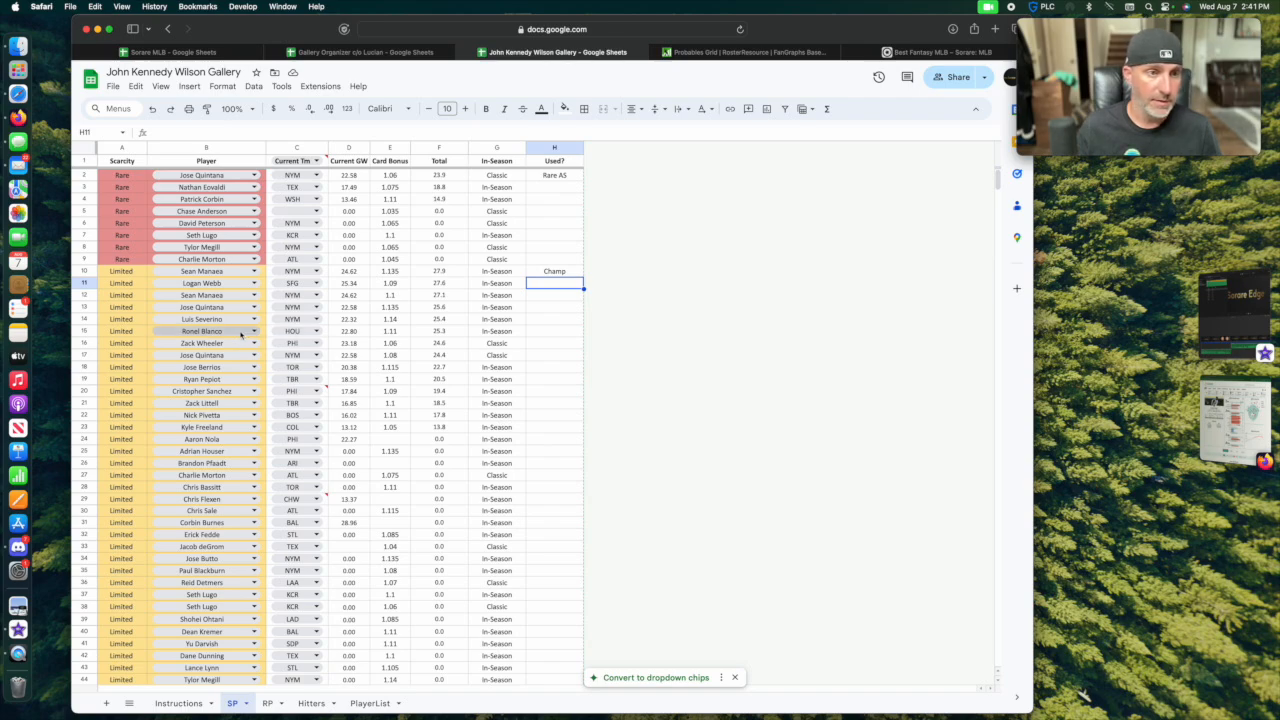
pyautogui.click(557, 334)
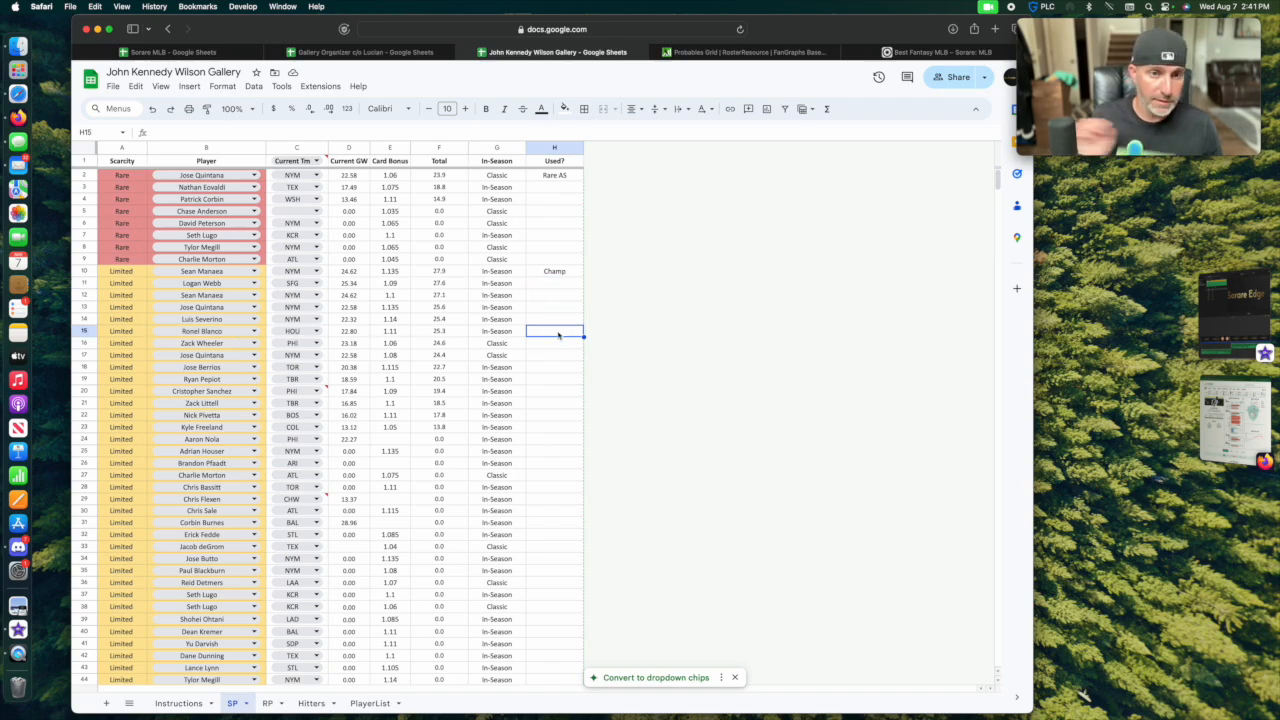
pyautogui.write('AS')
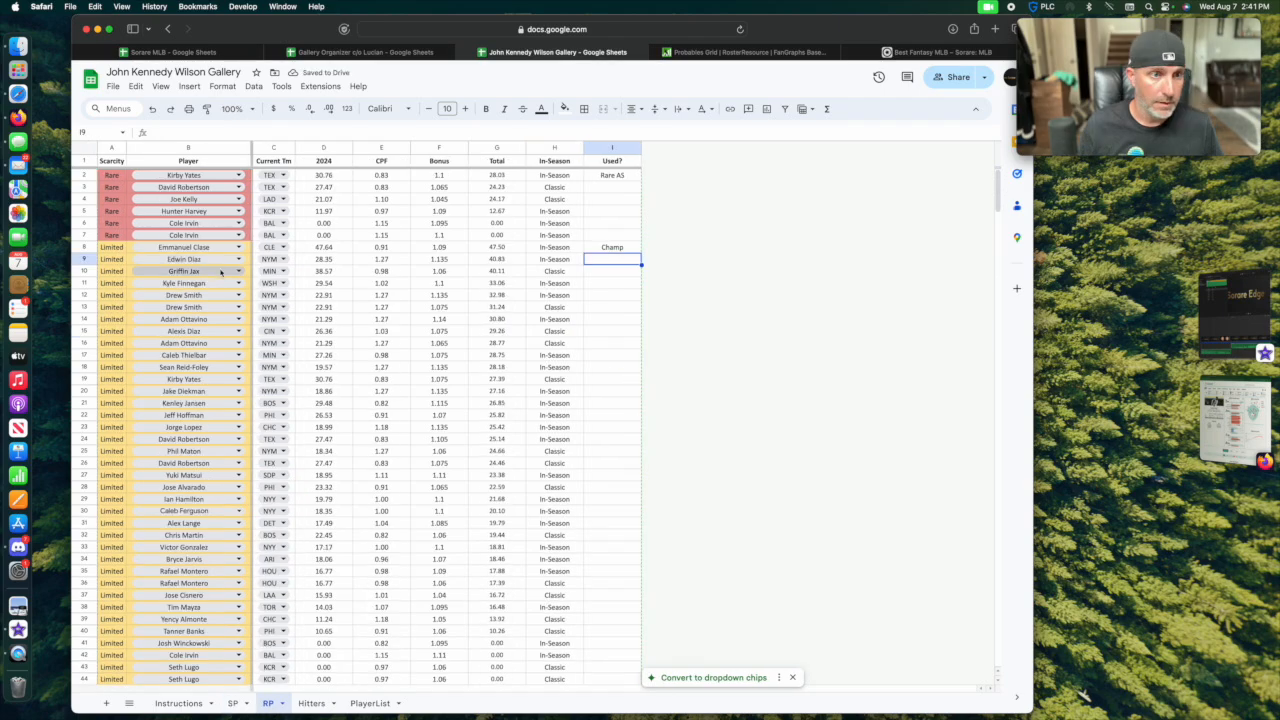
pyautogui.click(618, 274)
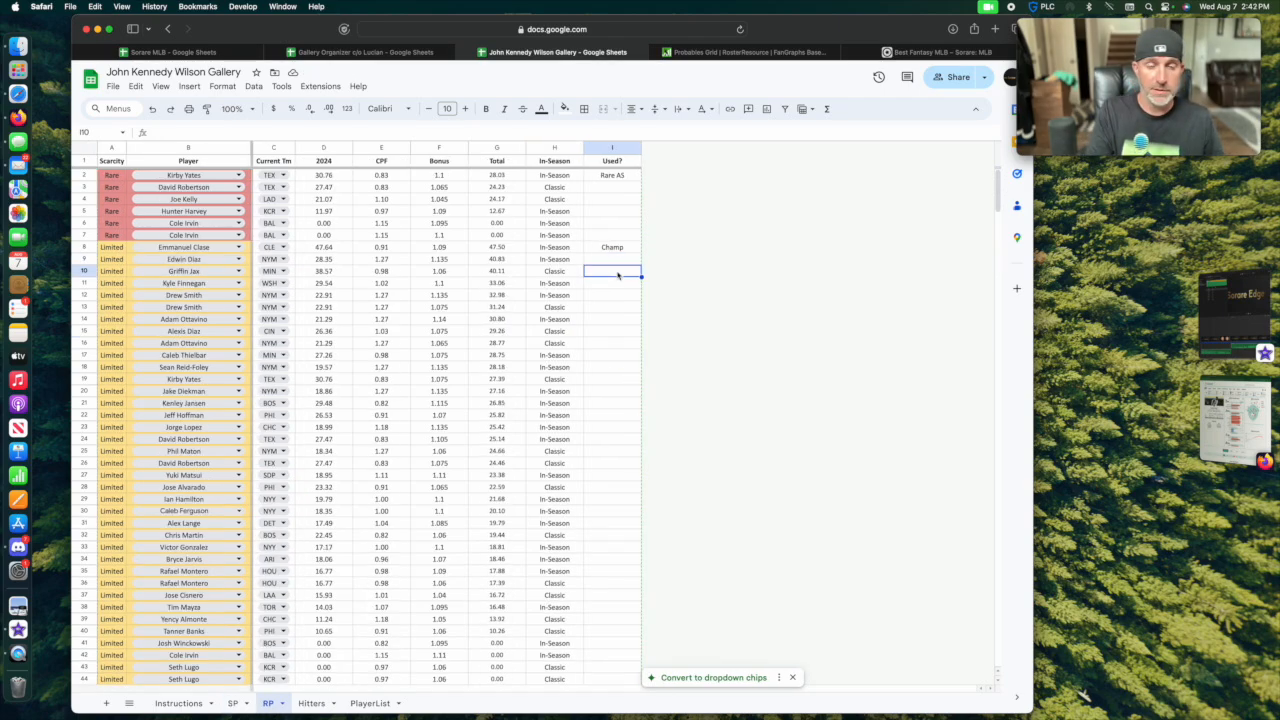
pyautogui.write('AL')
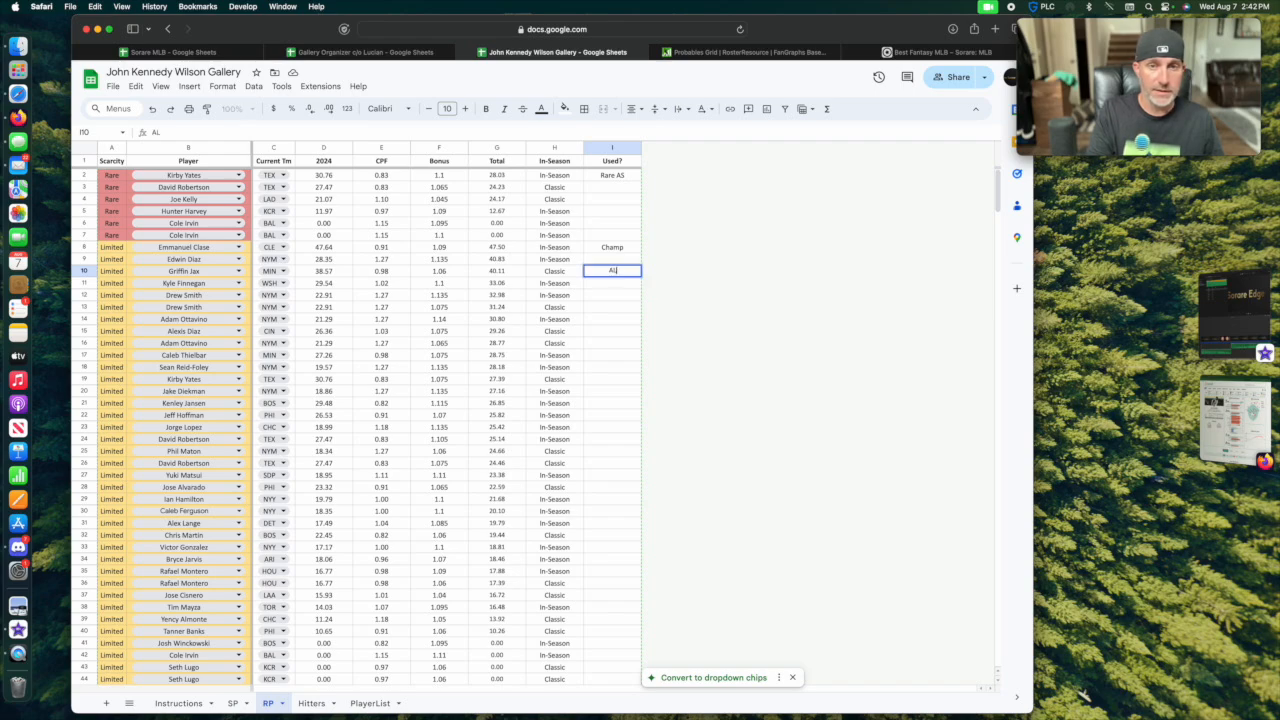
pyautogui.press('Return')
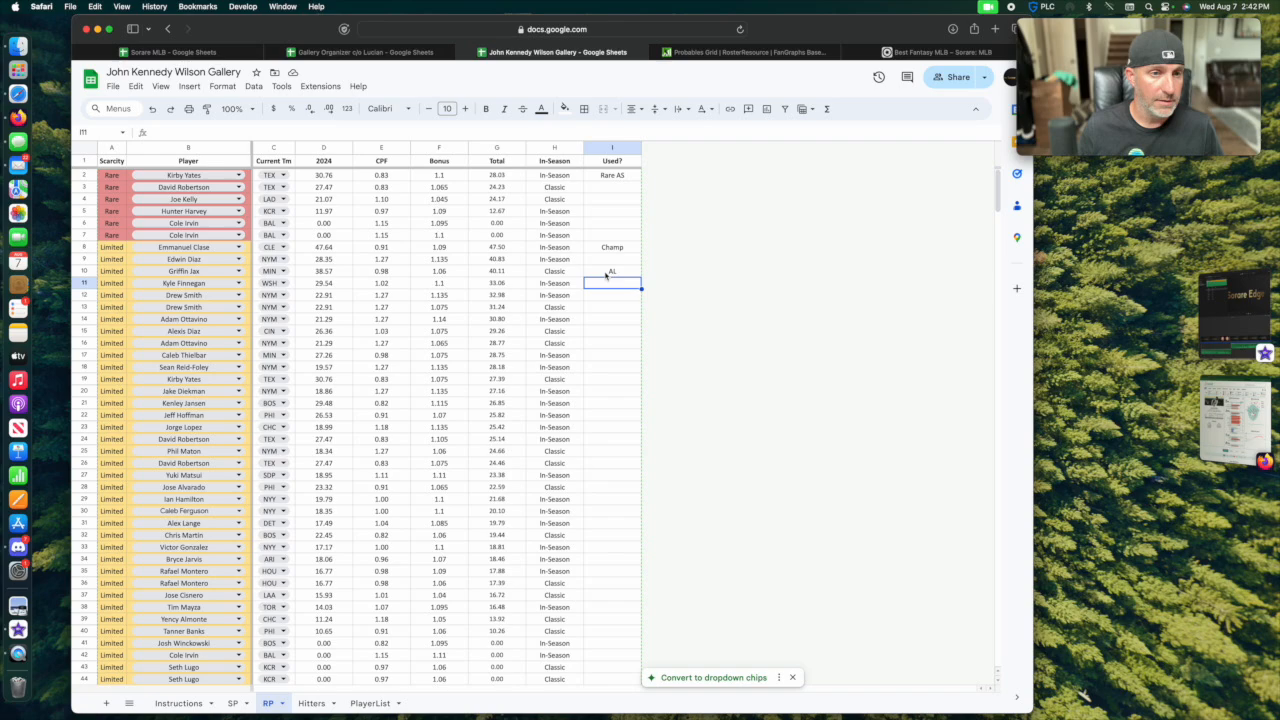
# Check the AL selections on the SP and RP sheets, then return to the Limited hitters on the Hitters sheet.
pyautogui.click(234, 704)
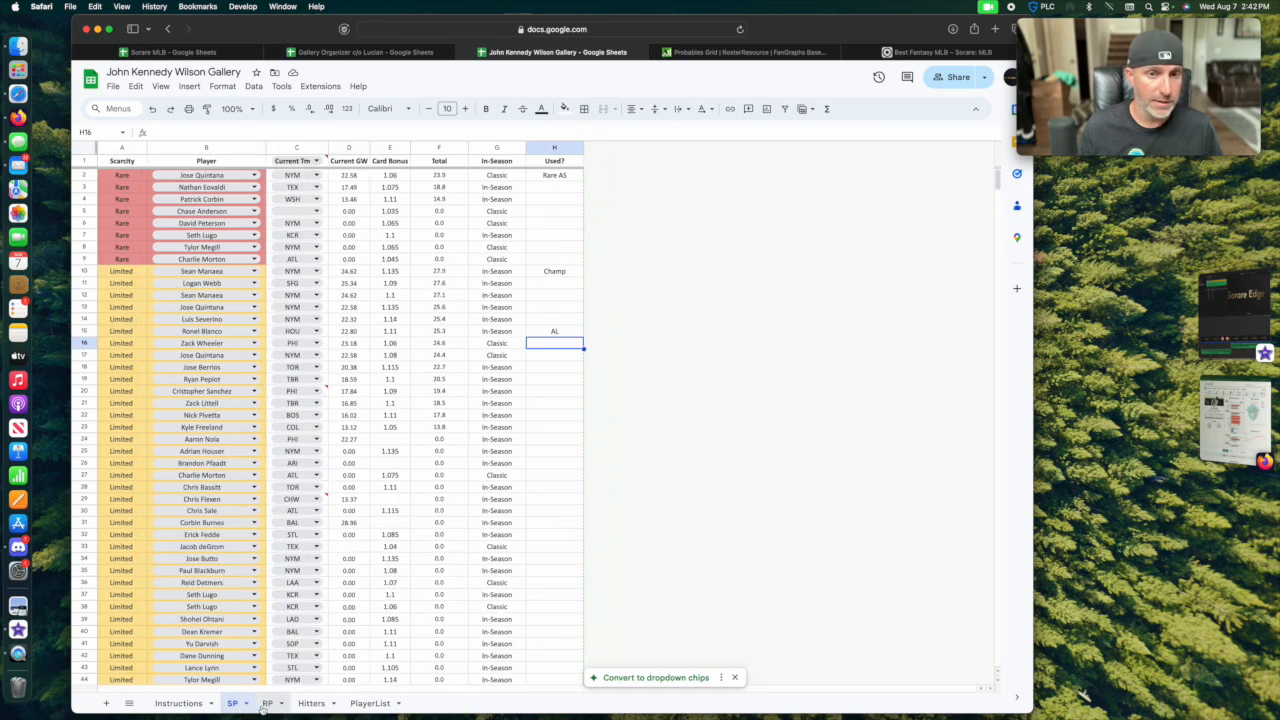
pyautogui.click(267, 703)
pyautogui.click(311, 703)
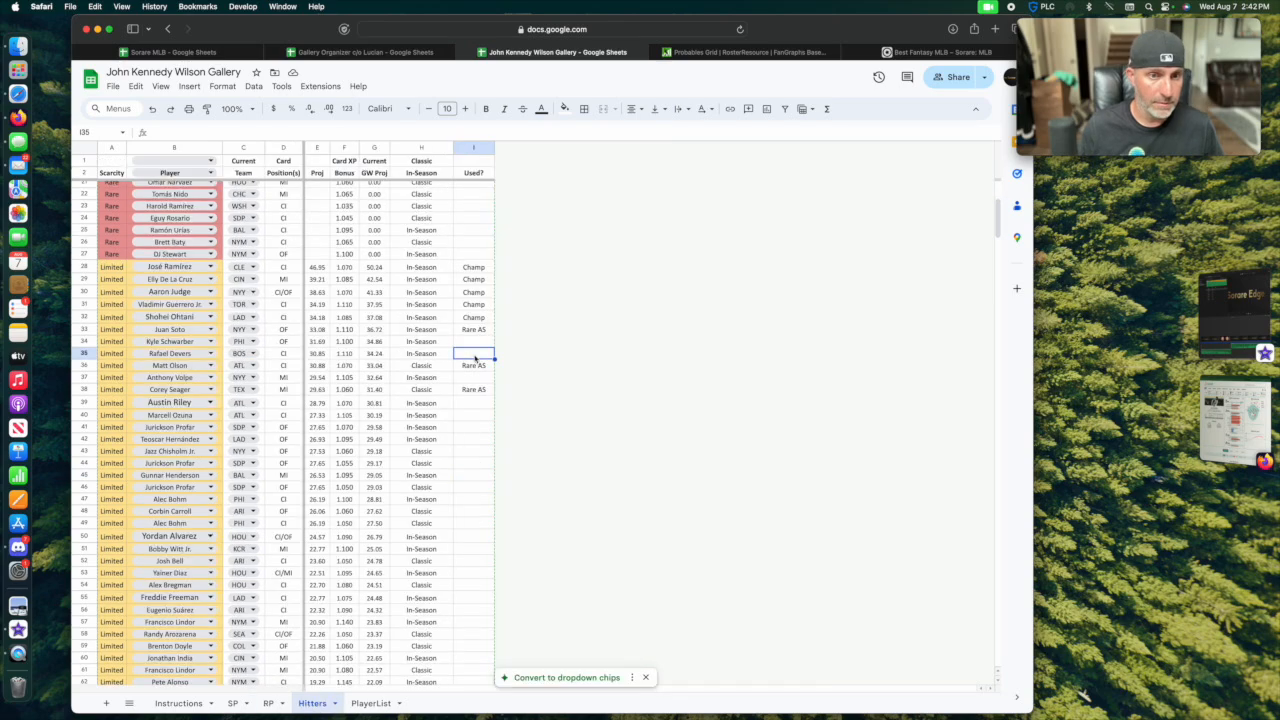
# Enter AL in the Used? column for the Limited hitters in rows 35, 37, 43 and 45.
pyautogui.write('AL')
pyautogui.press('Return')
pyautogui.press('Down')
pyautogui.write('AL')
pyautogui.press('Return')
pyautogui.press('Down')
pyautogui.press('Down')
pyautogui.press('Down')
pyautogui.press('Down')
pyautogui.press('Down')
pyautogui.write('AL')
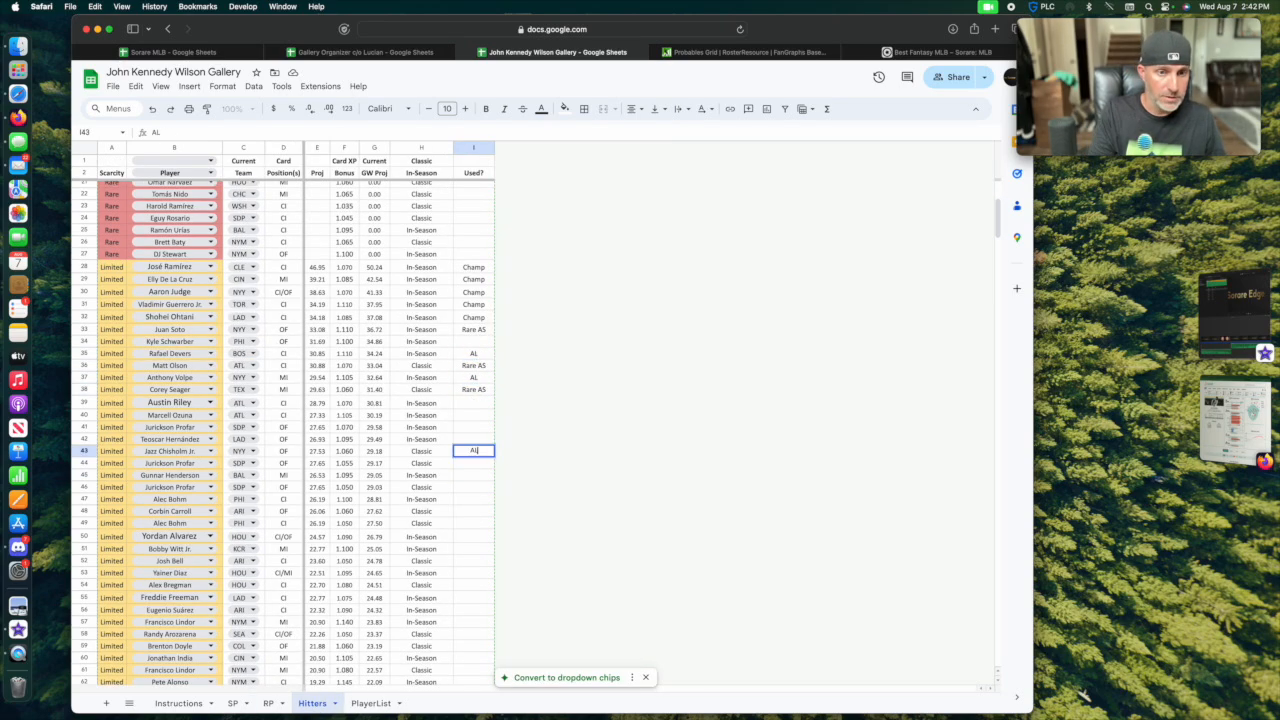
pyautogui.press('Return')
pyautogui.press('Down')
pyautogui.write('A')
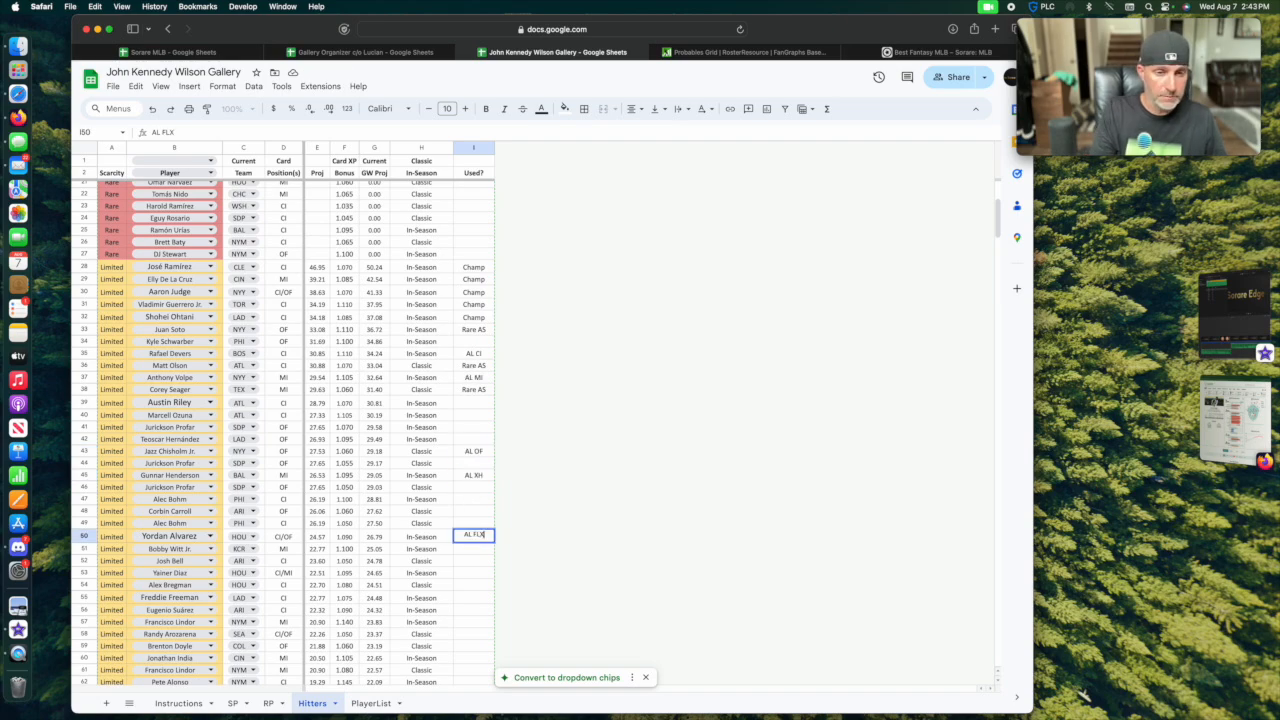
pyautogui.press('Return')
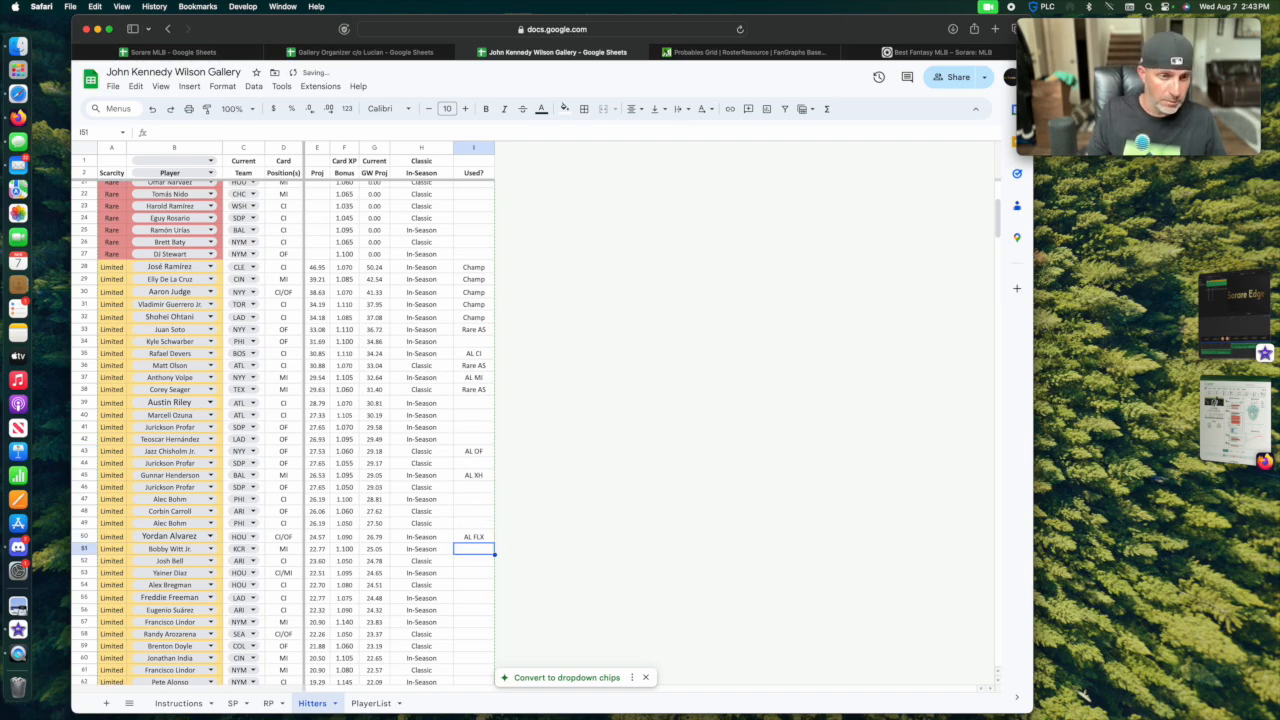
# Review the pitchers assigned to AL on the SP and RP sheets, then return to row 34 of the Hitters sheet.
pyautogui.click(232, 703)
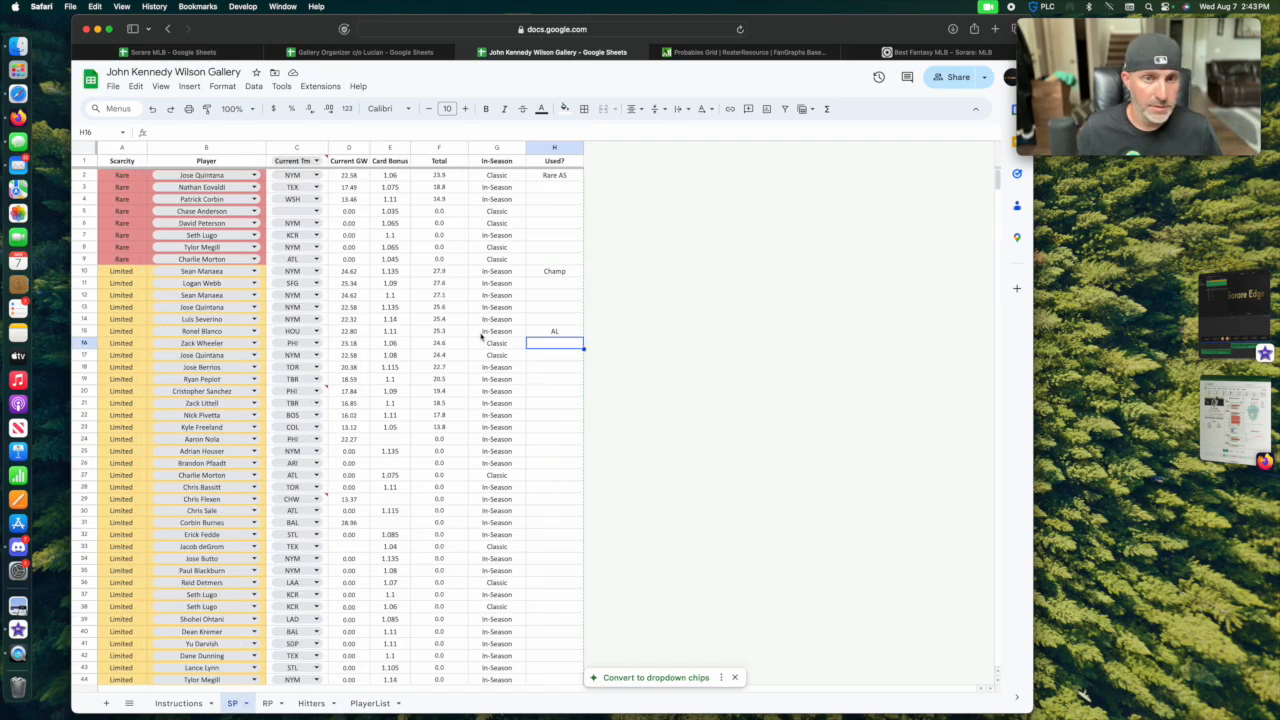
pyautogui.hotkey('alt', 'Down')
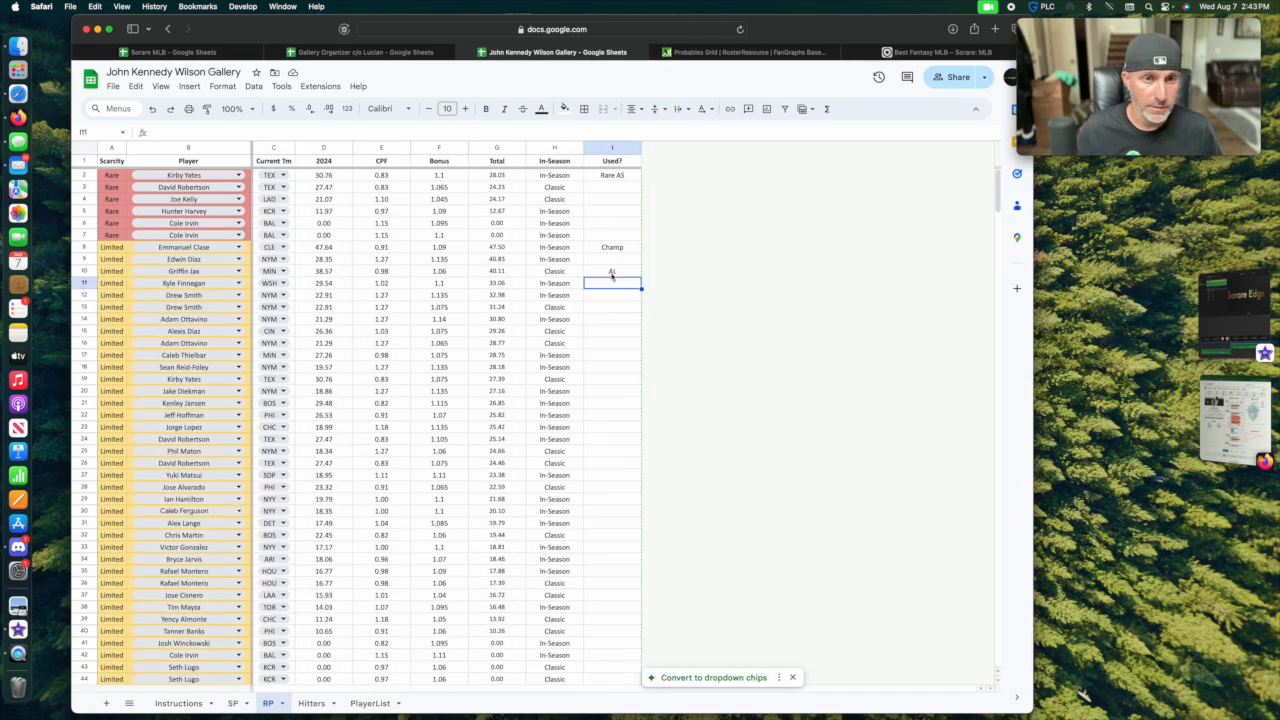
pyautogui.hotkey('alt', 'Down')
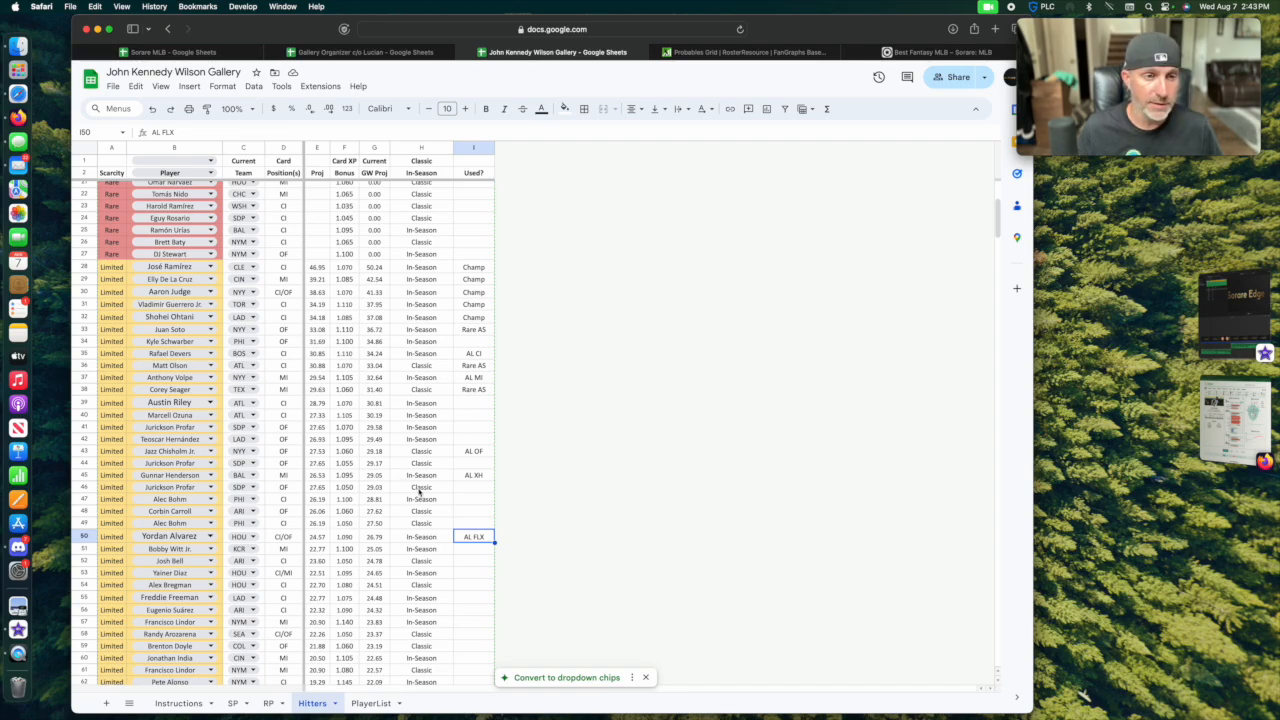
pyautogui.click(475, 342)
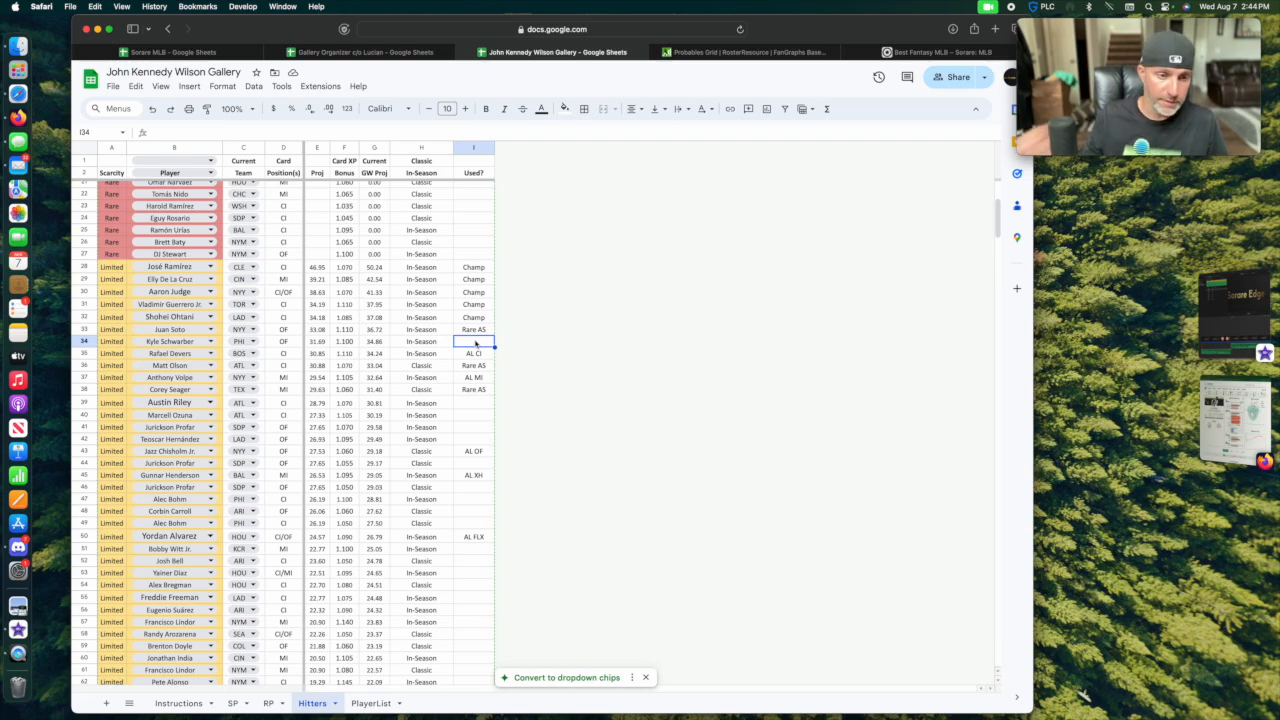
# Enter LTD PRO in the Used? column for row 11 of the SP sheet and select the Used? cell in row 9 of the RP sheet.
pyautogui.click(232, 703)
pyautogui.click(554, 283)
pyautogui.write('LTD PRO')
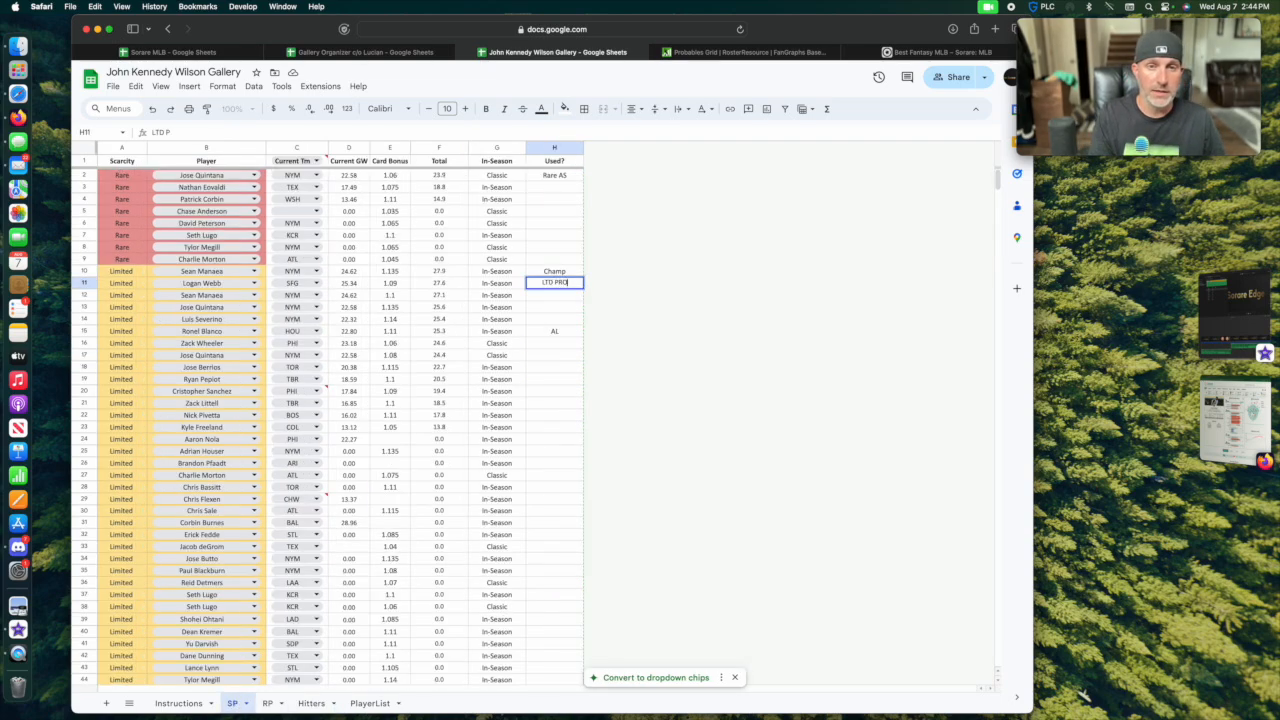
pyautogui.press('Return')
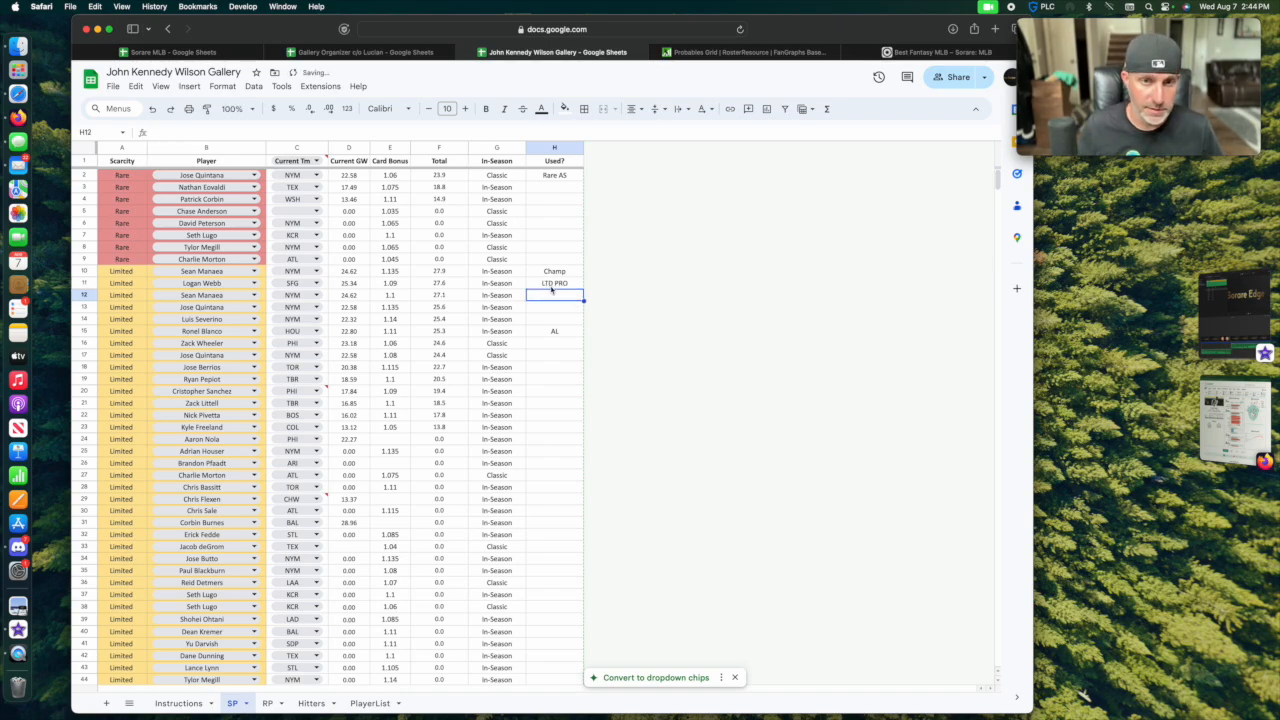
pyautogui.hotkey('alt', 'Down')
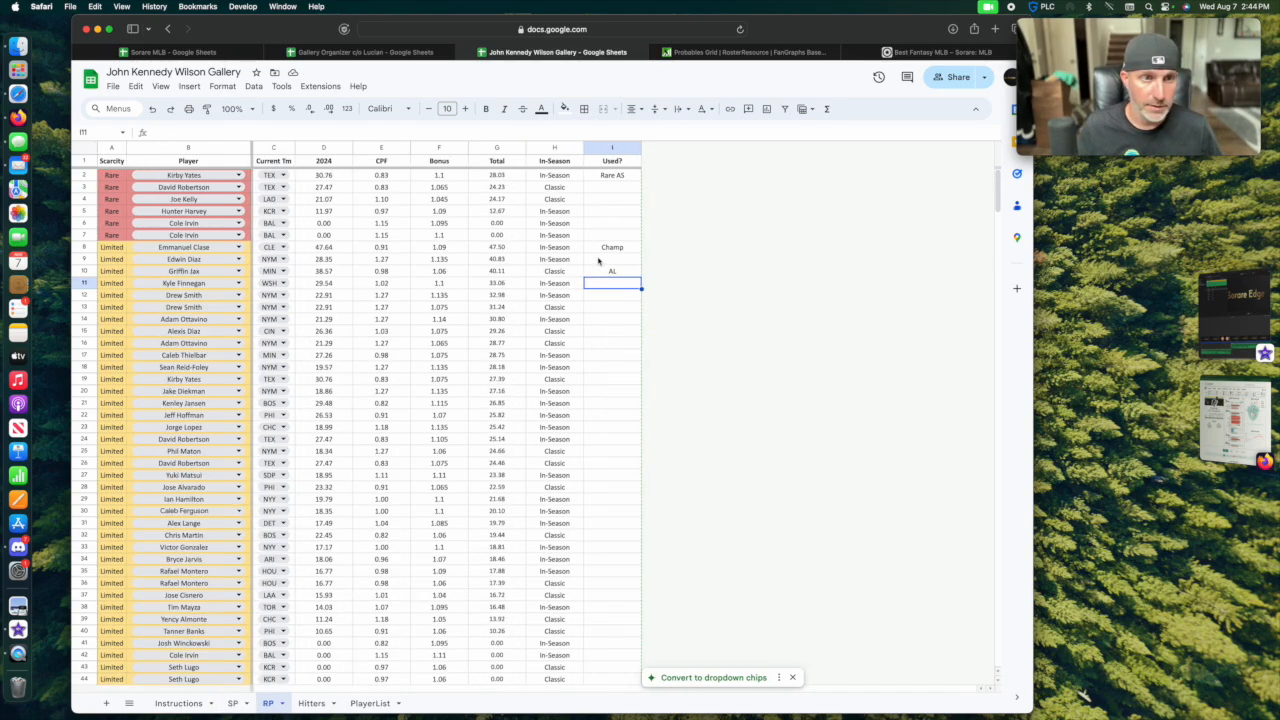
pyautogui.click(606, 259)
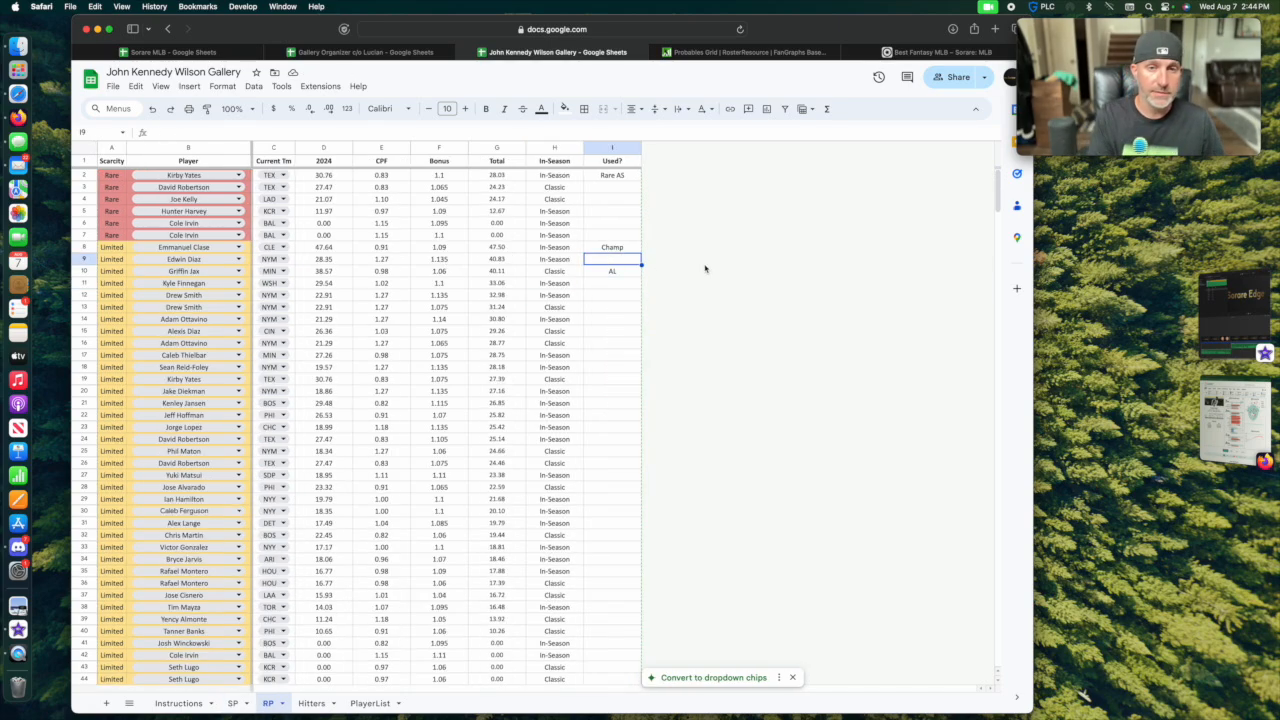
pyautogui.press('Down')
# On the Hitters sheet, enter PRO OF, PRO CI, PRO XH and PRO FLX in the Used? column for rows 34, 39, 40 and 41.
pyautogui.click(312, 703)
pyautogui.write('OF')
pyautogui.click(474, 402)
pyautogui.write('PRO CI')
pyautogui.press('Return')
pyautogui.write('PRO XH')
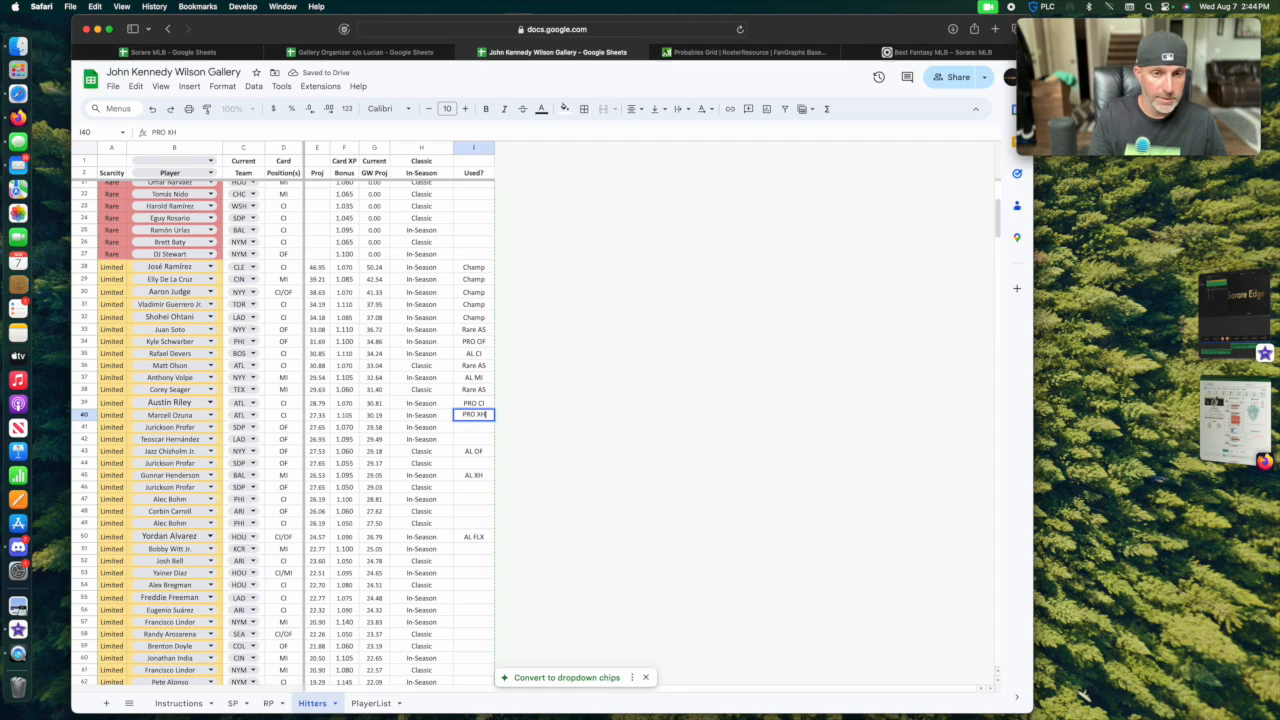
pyautogui.press('Return')
pyautogui.write('PRO FLX')
pyautogui.press('Return')
# Rename the Used? column header on the Hitters sheet to Comp.
pyautogui.click(474, 173)
pyautogui.write('CO')
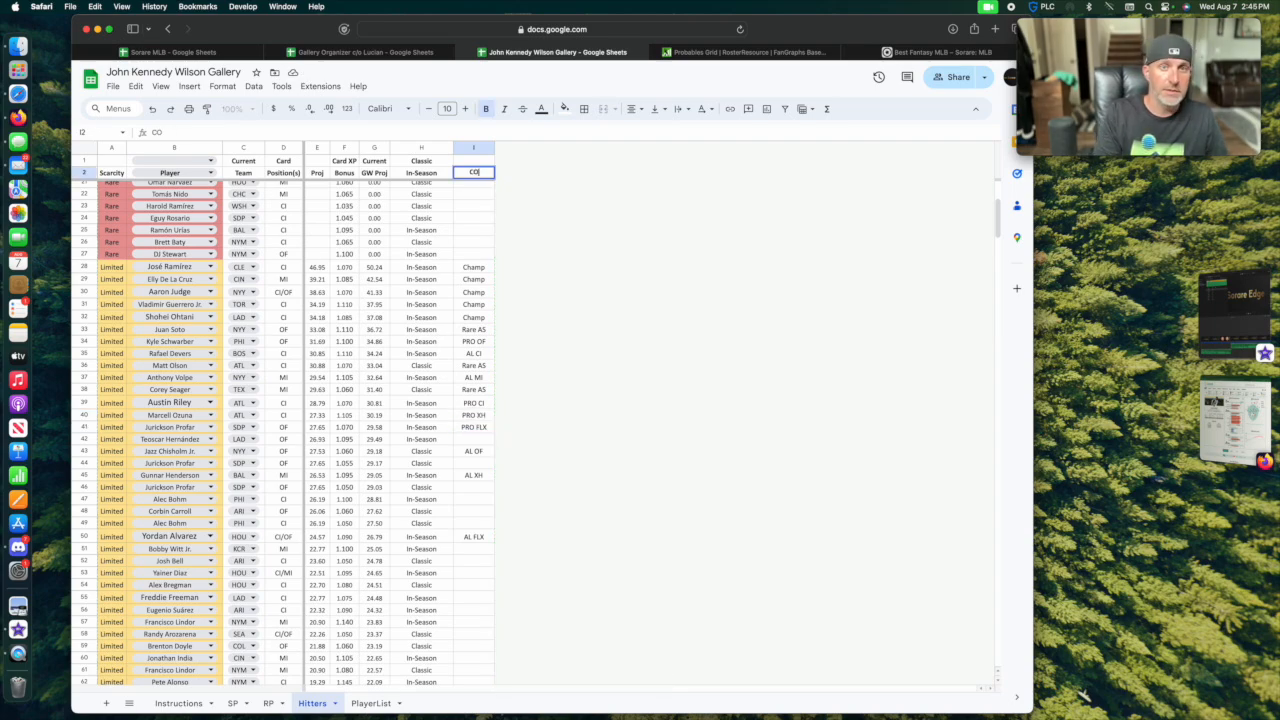
pyautogui.write('MP')
pyautogui.press('BackSpace')
pyautogui.press('BackSpace')
pyautogui.press('BackSpace')
pyautogui.write('omp')
pyautogui.press('Return')
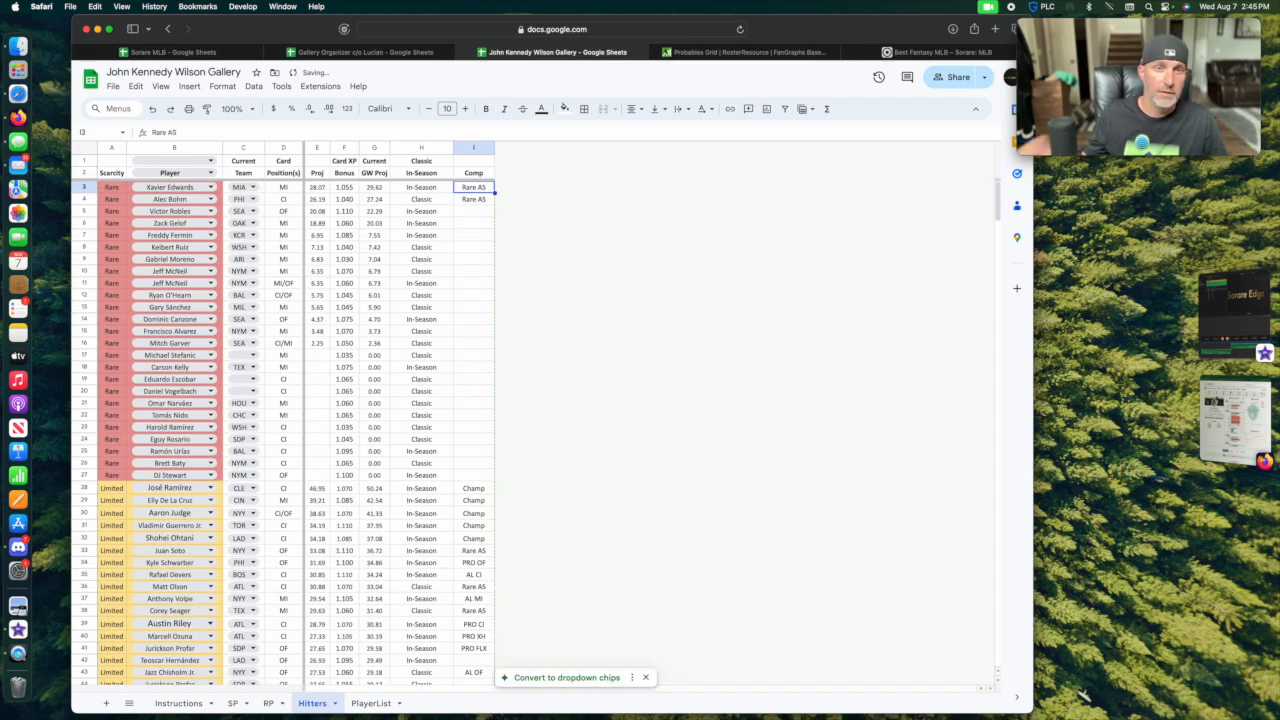
# Insert one column to the right of Comp and give it the header Pos.
pyautogui.click(473, 148)
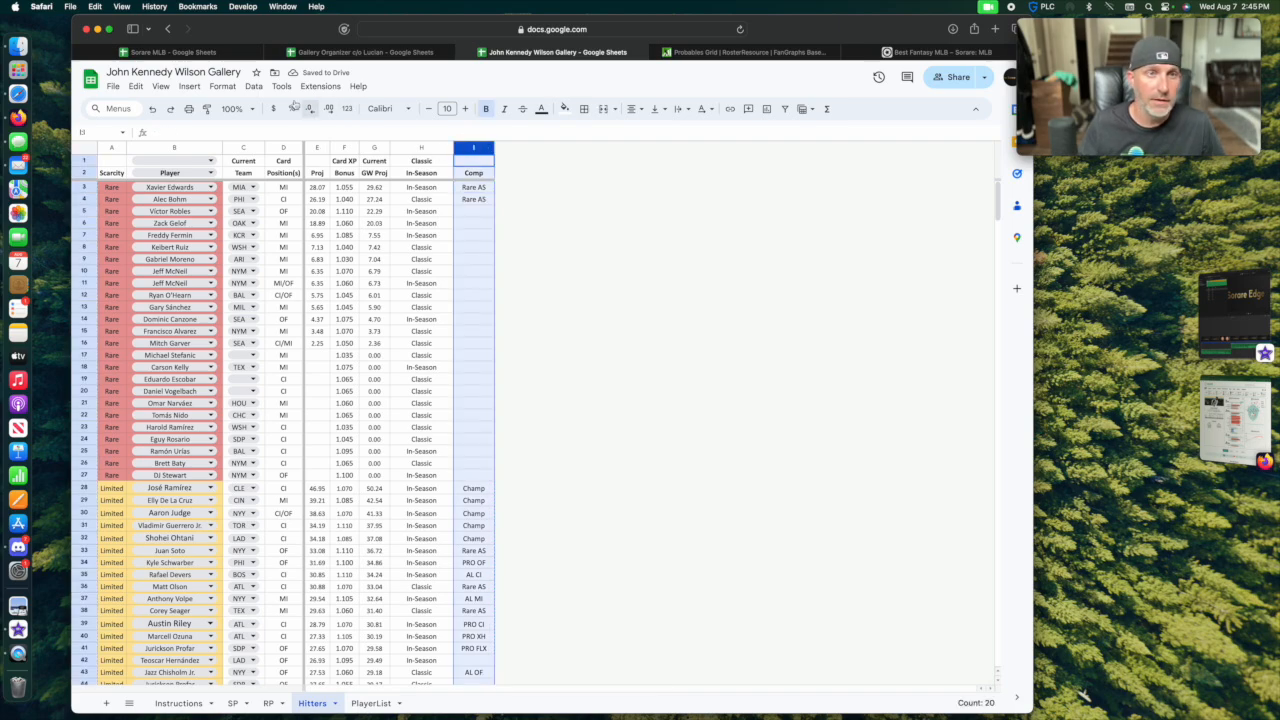
pyautogui.click(189, 86)
pyautogui.moveTo(228, 147)
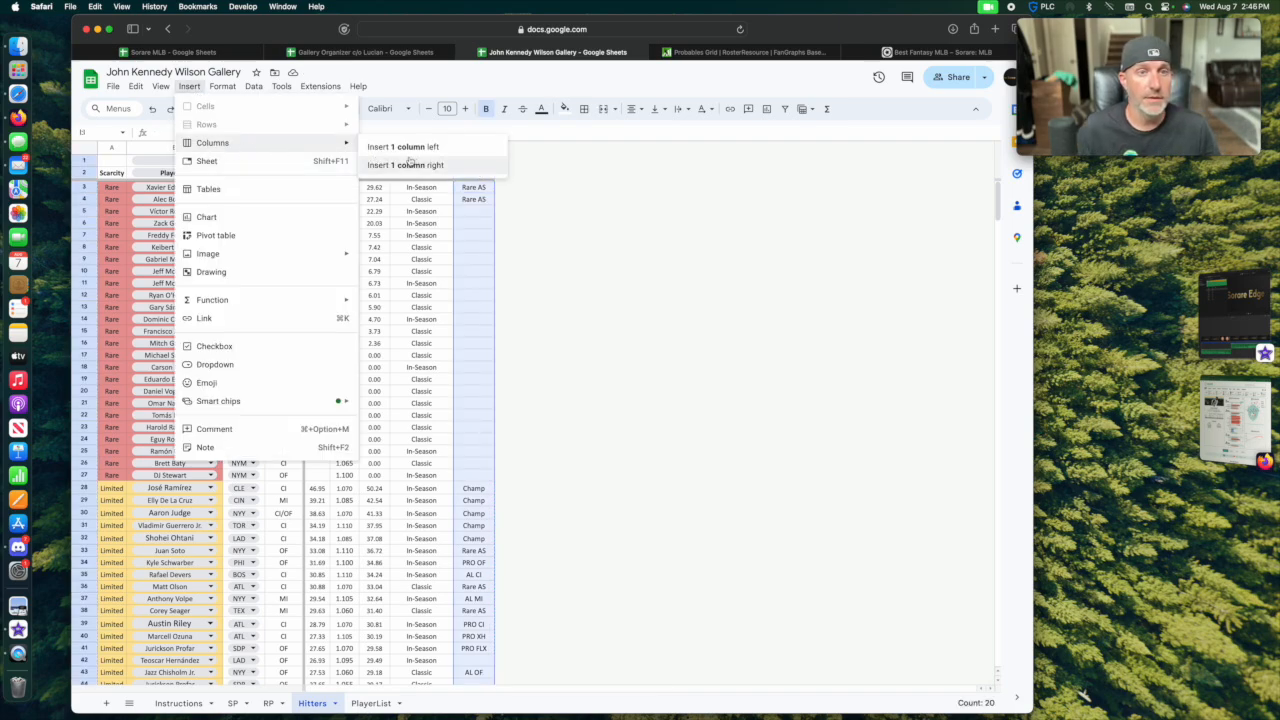
pyautogui.click(408, 163)
pyautogui.write('Pos')
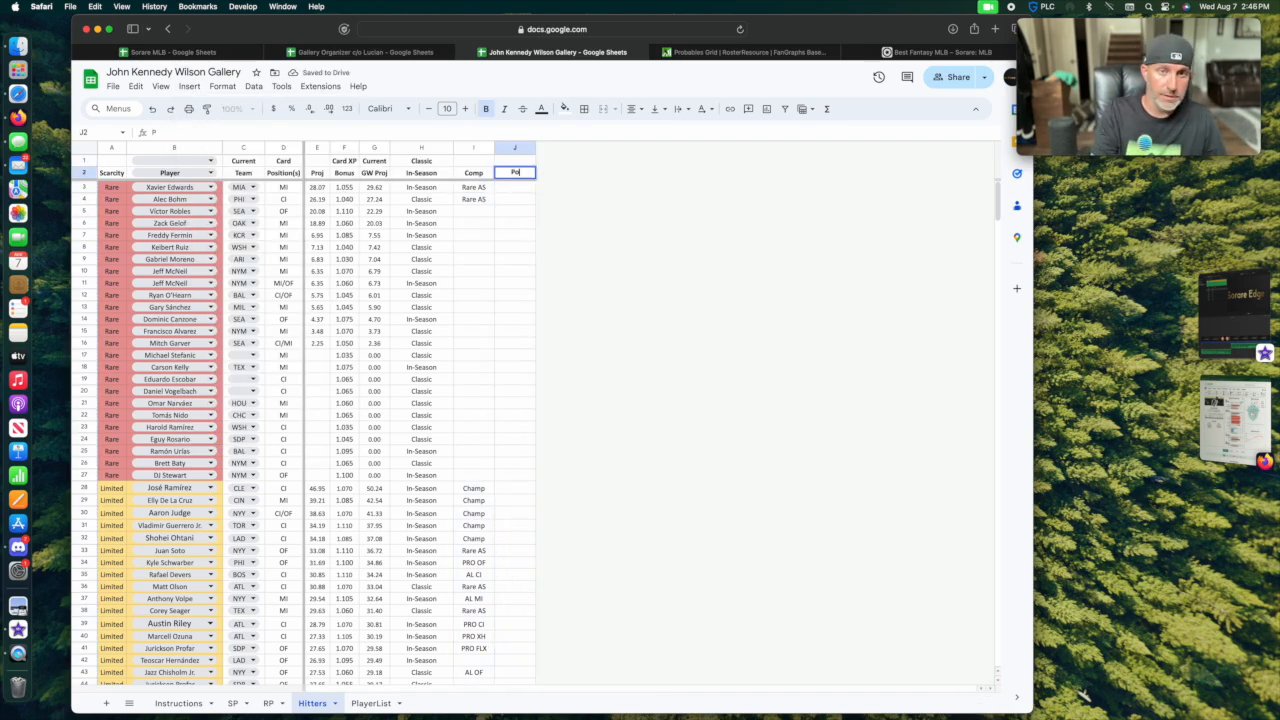
pyautogui.press('Return')
# Enter MI and CI in the Pos column for the Rare hitters in rows 3 and 4.
pyautogui.write('MI')
pyautogui.press('Return')
pyautogui.write('CI')
pyautogui.press('Return')
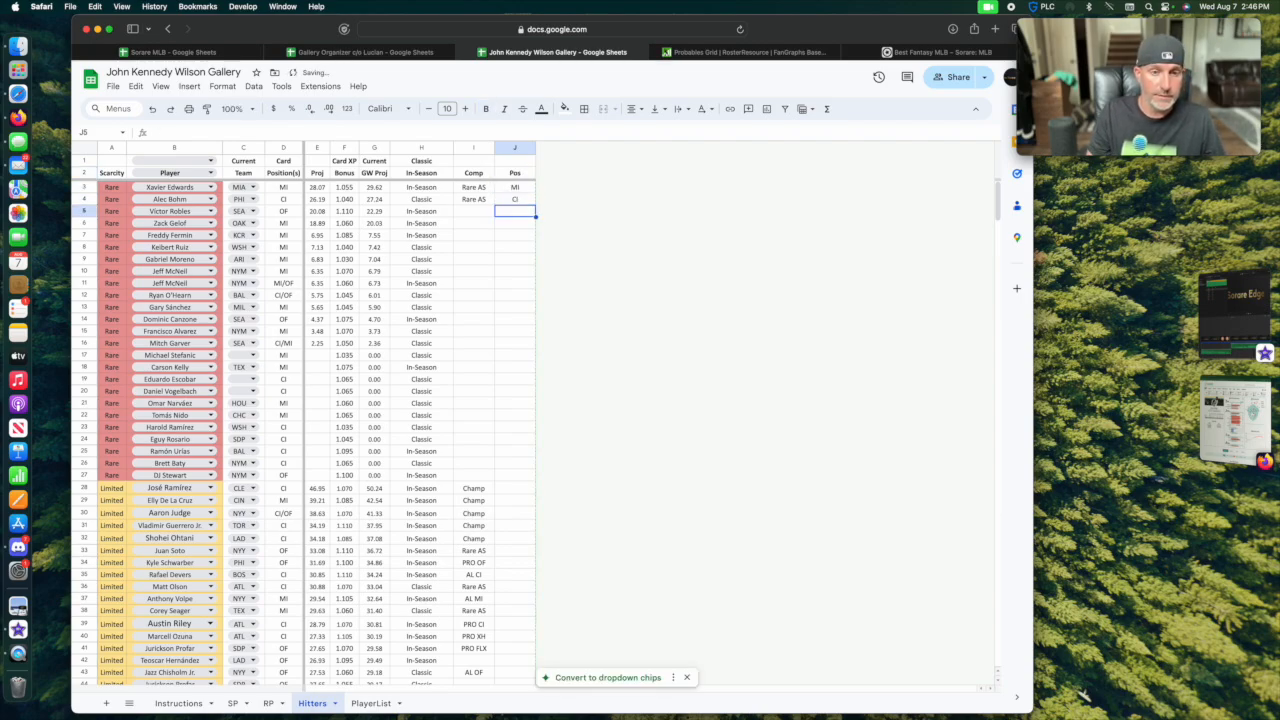
# Change the Comp entries of the Limited hitters in rows 39 to 41 to LTD PRO.
pyautogui.scroll(-8, 497, 523)
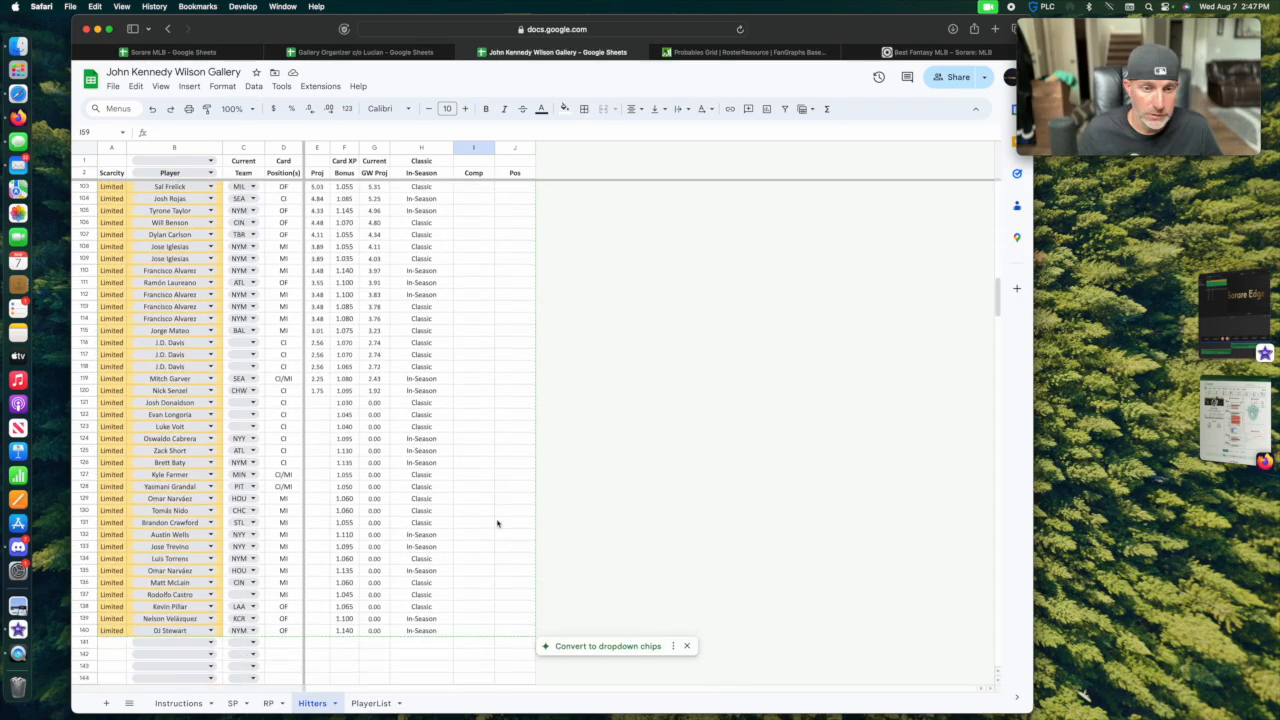
pyautogui.scroll(14, 497, 523)
pyautogui.scroll(-2, 497, 523)
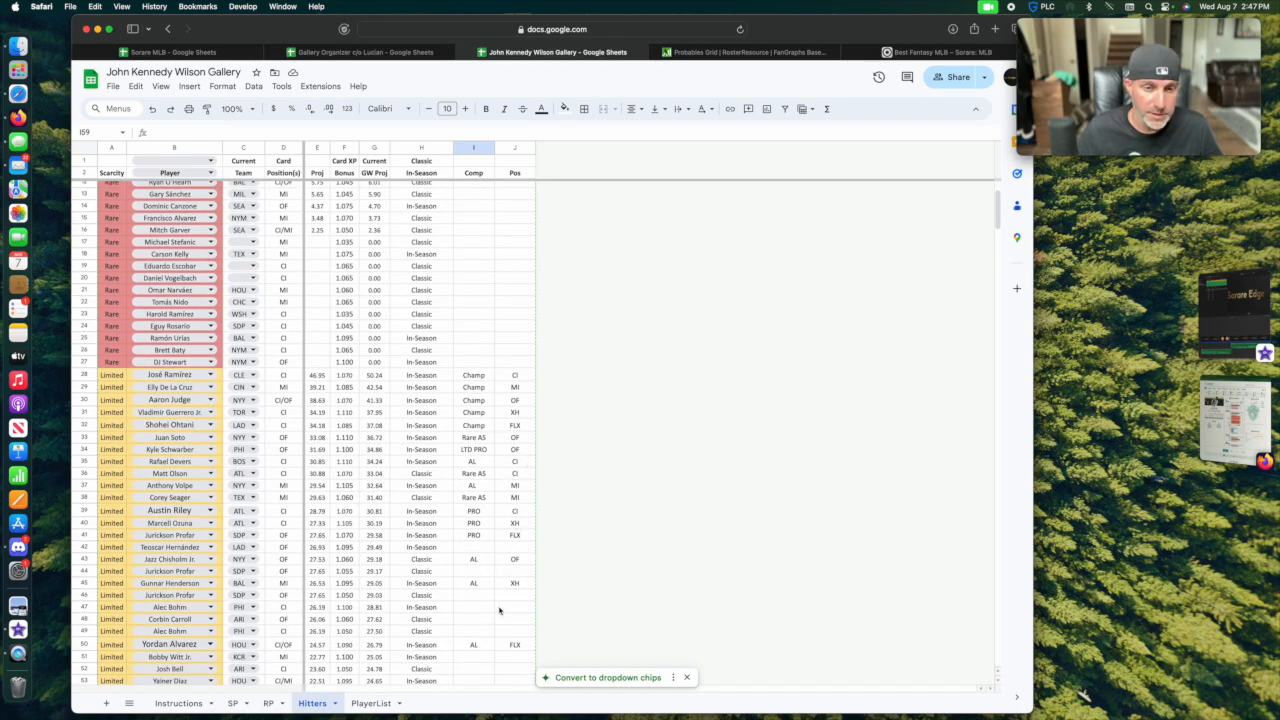
pyautogui.click(475, 513)
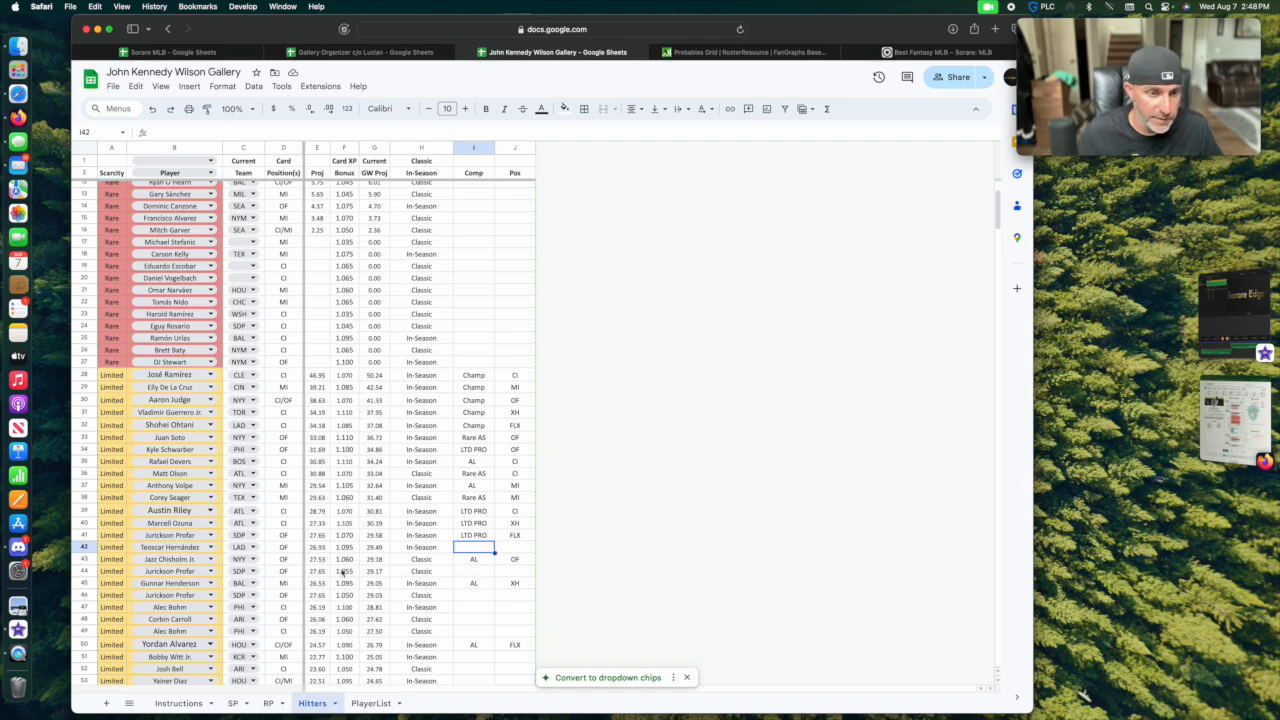
# Assign the Limited hitter in row 51 to LTD PRO in the Comp column with MI in the Pos column.
pyautogui.scroll(-4, 340, 570)
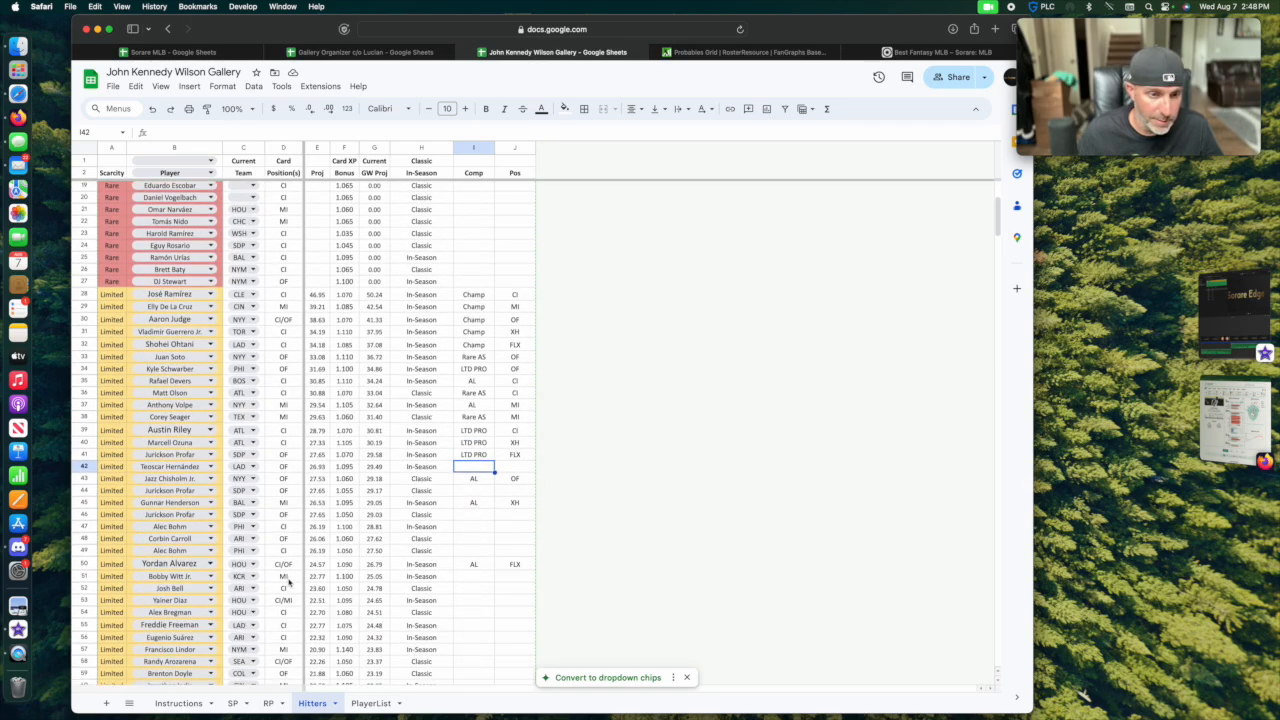
pyautogui.click(474, 576)
pyautogui.write('LTD PRO')
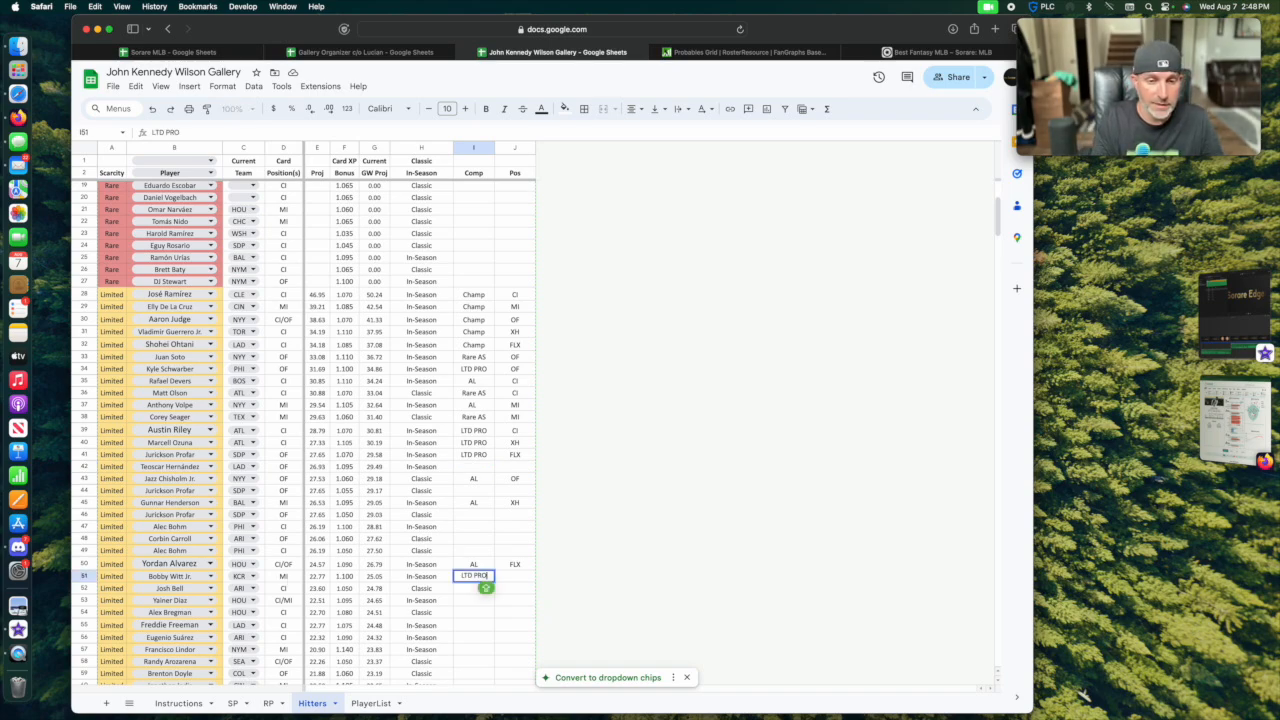
pyautogui.press('Tab')
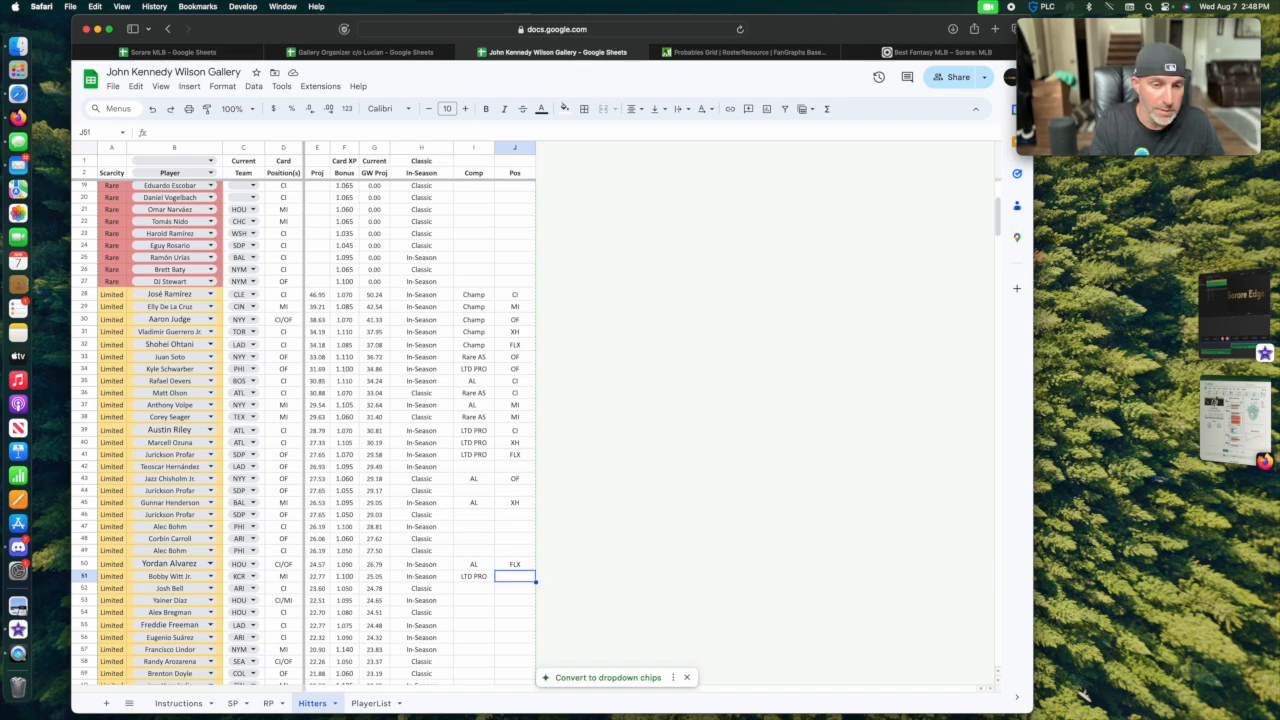
pyautogui.write('MI')
pyautogui.press('Return')
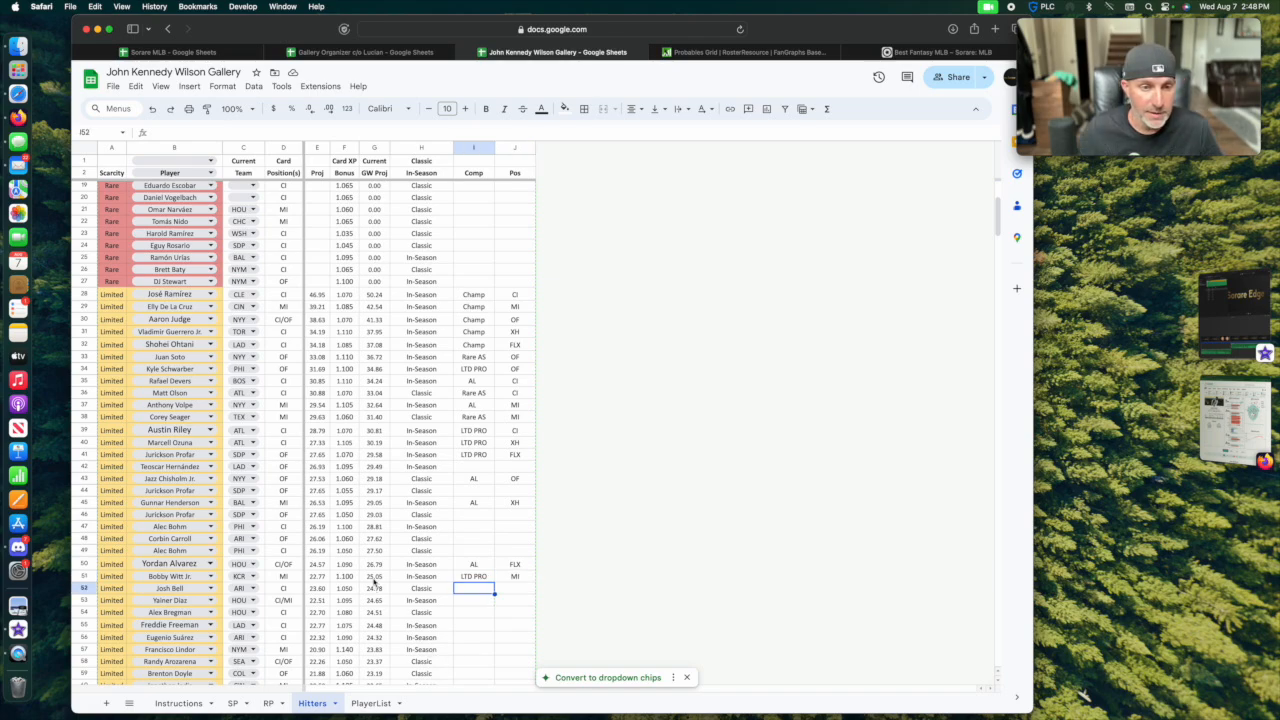
# Assign the Limited hitter in row 42 to LTD AS in the Comp column with OF in the Pos column.
pyautogui.scroll(-9, 310, 600)
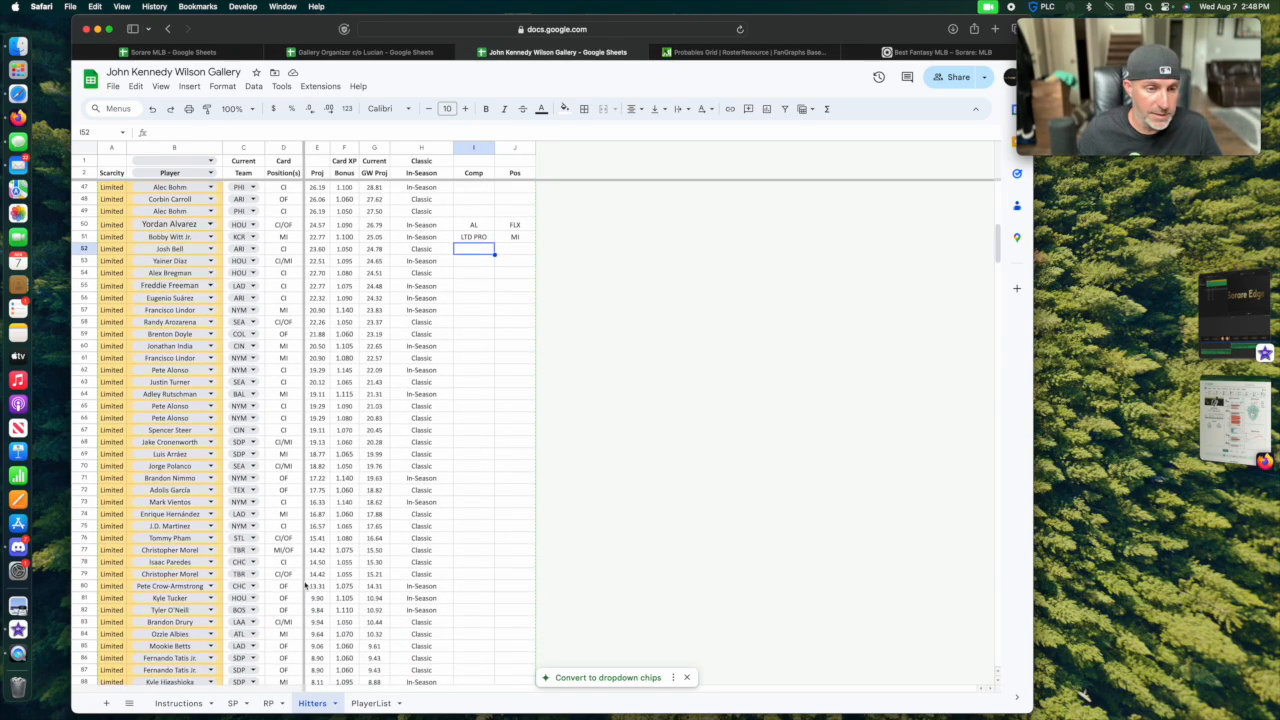
pyautogui.scroll(6, 272, 488)
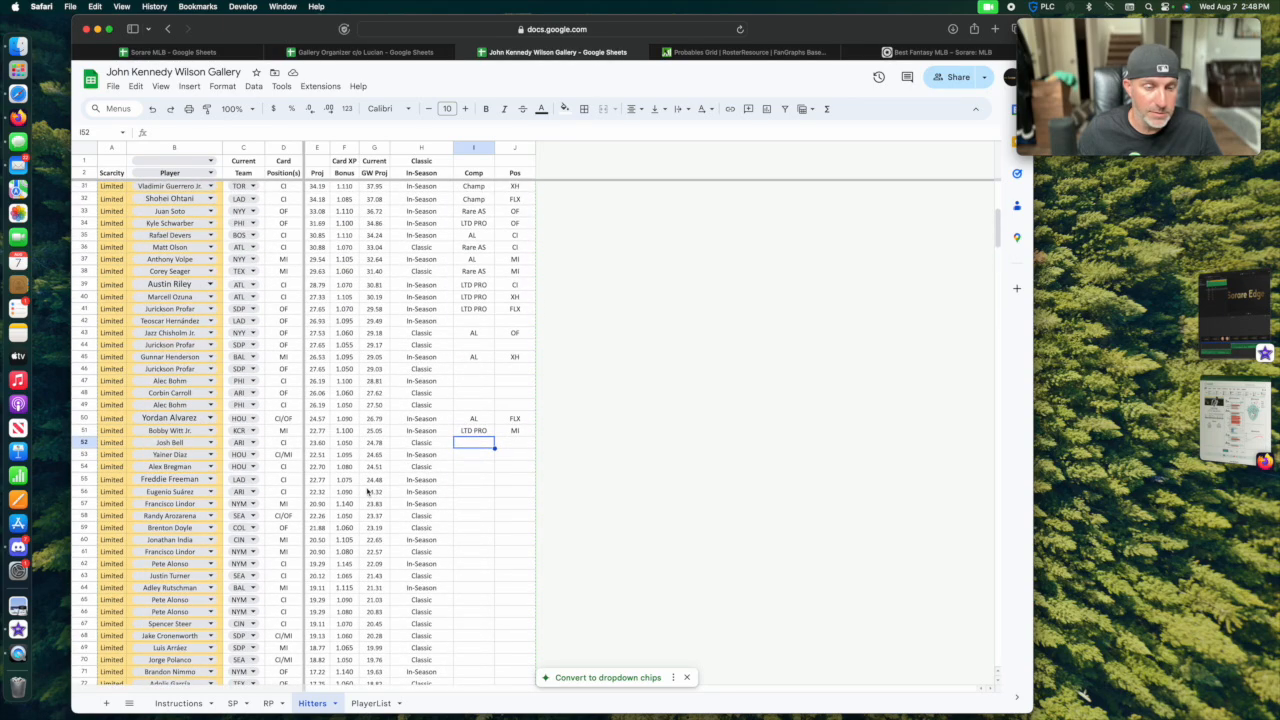
pyautogui.scroll(1, 368, 491)
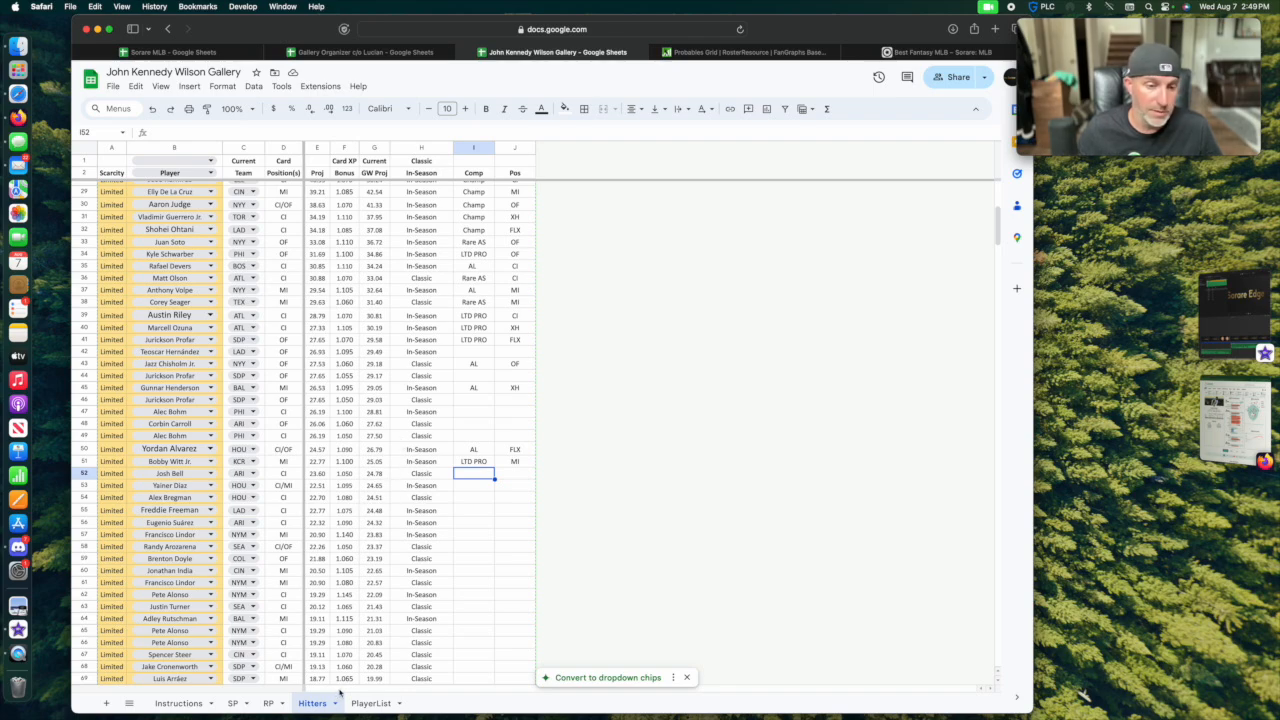
pyautogui.scroll(4, 534, 466)
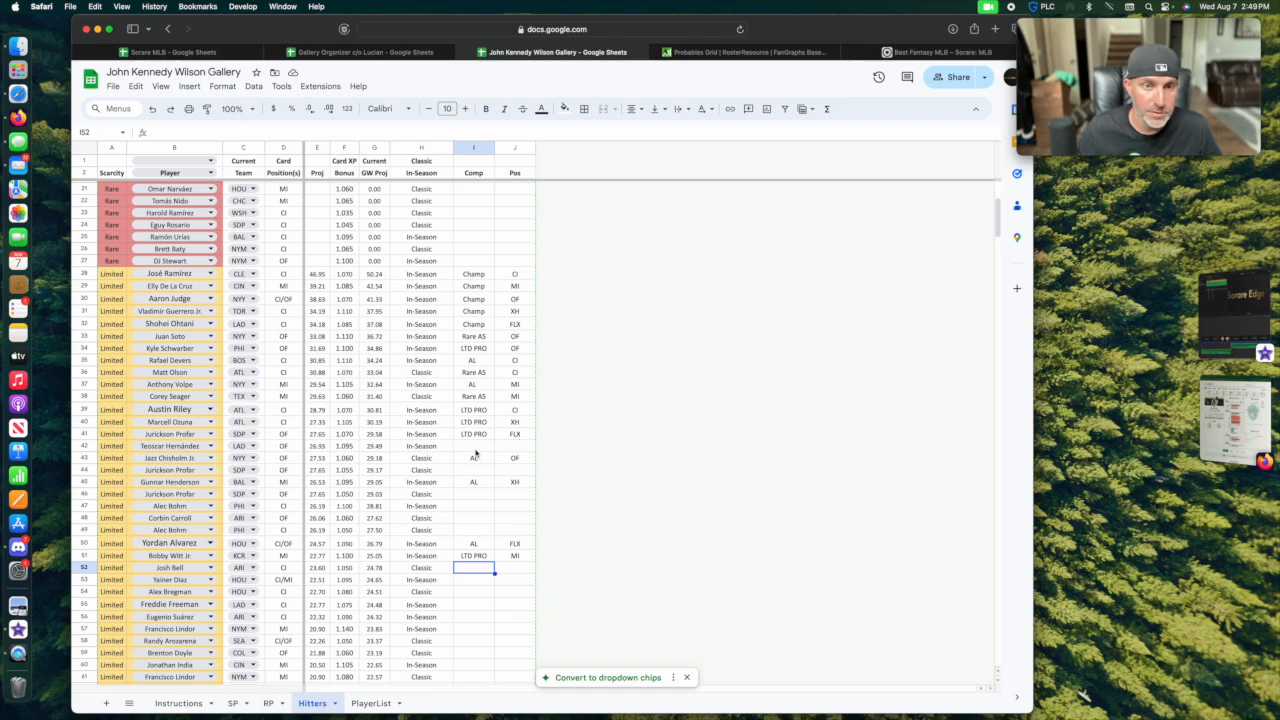
pyautogui.click(475, 448)
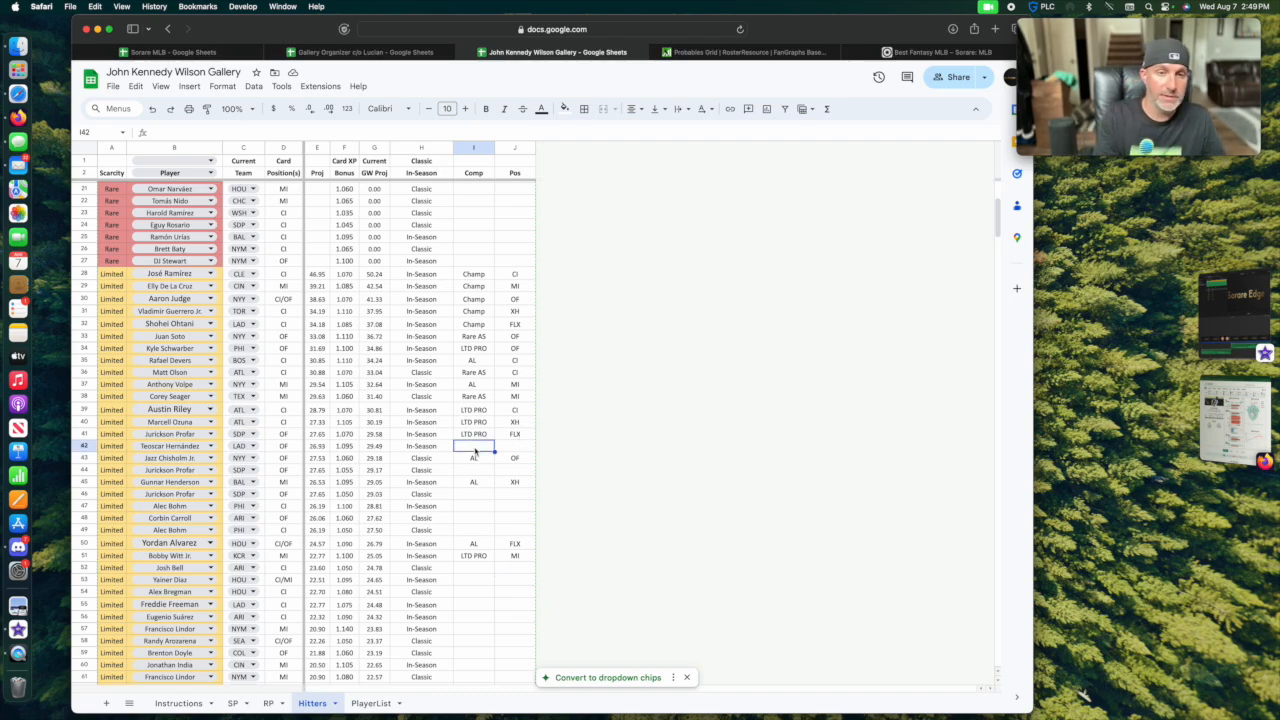
pyautogui.write('LTD AS')
pyautogui.press('Tab')
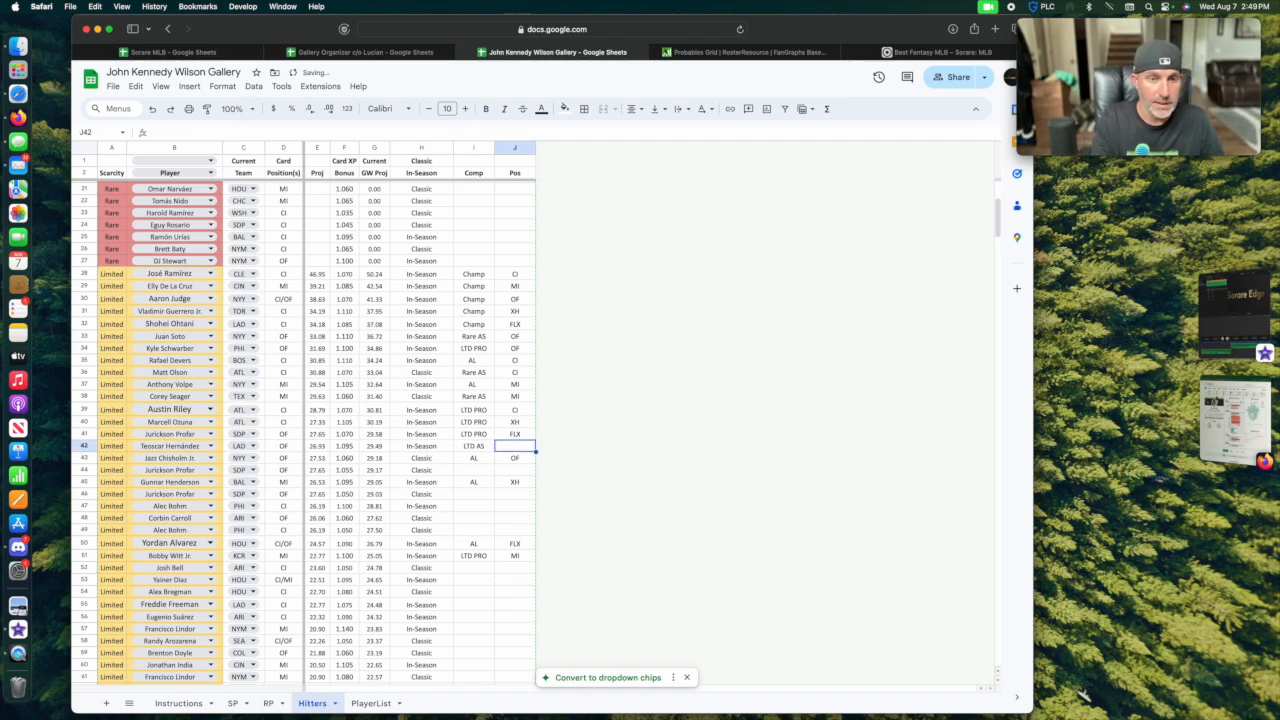
pyautogui.write('OF')
pyautogui.press('Return')
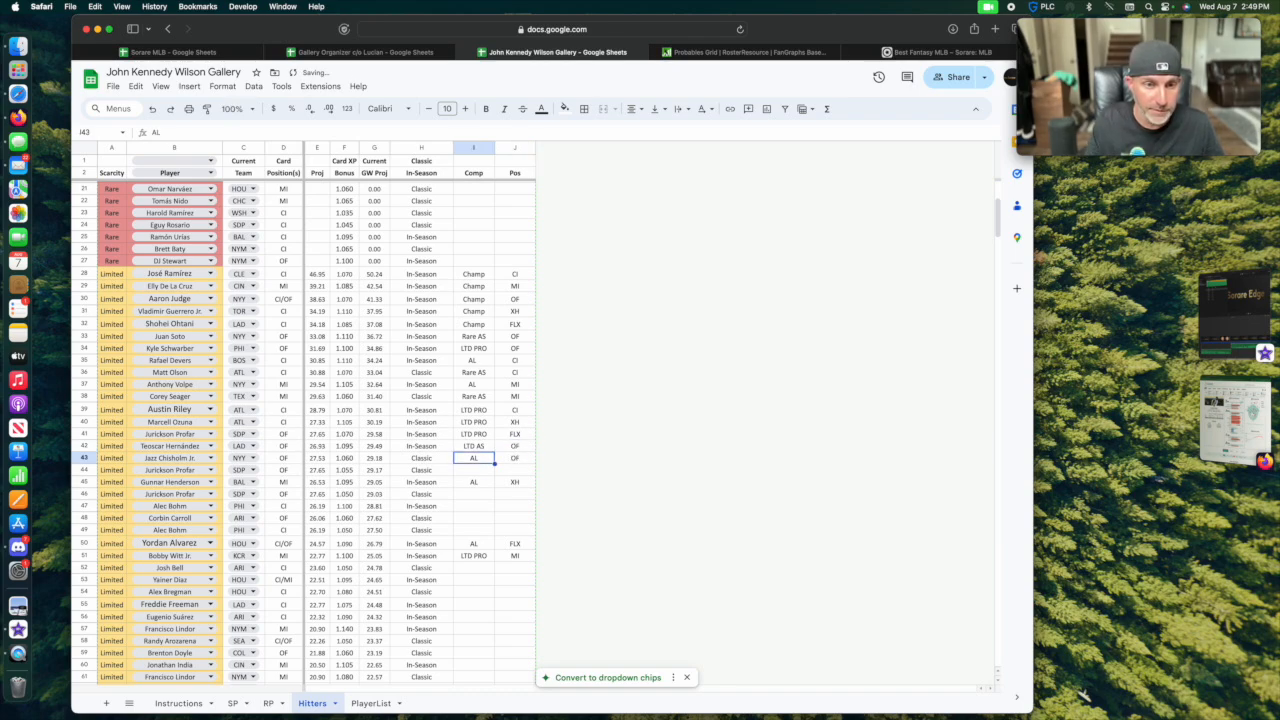
# Assign the Limited hitter in row 44 to LTD AS in the Comp column with XH in the Pos column.
pyautogui.press('Down')
pyautogui.write('LTD AS')
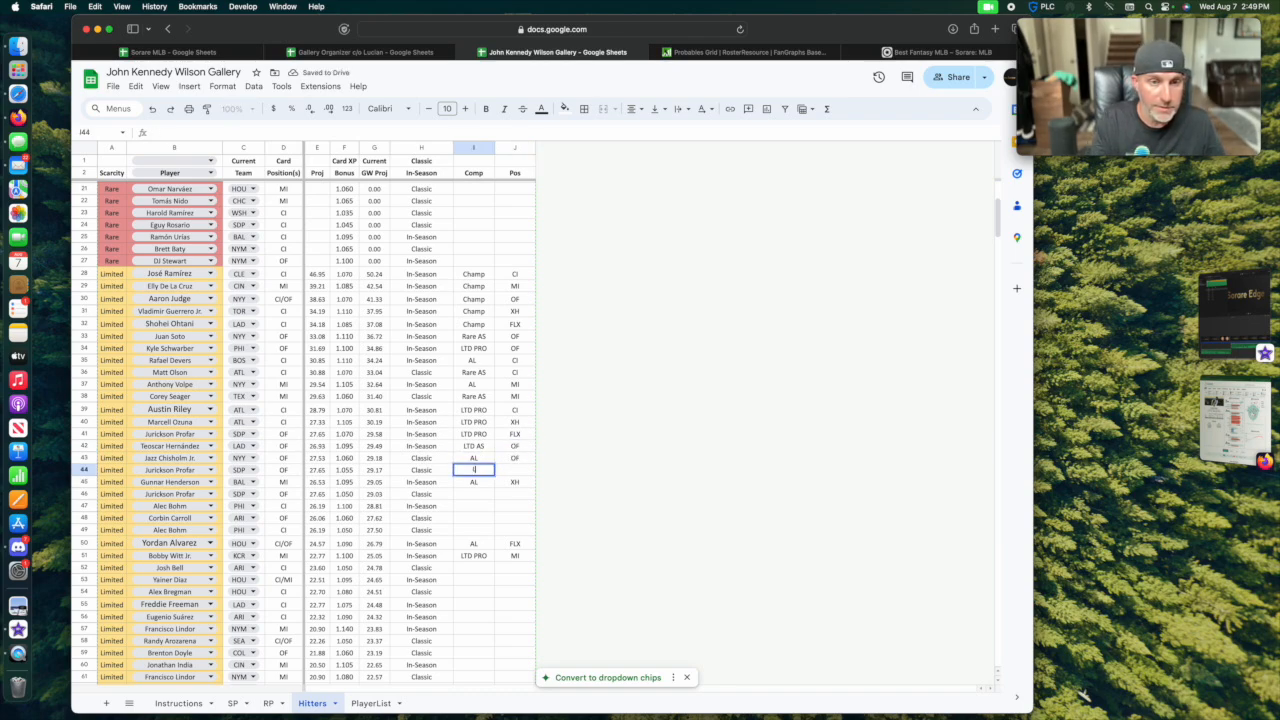
pyautogui.press('Tab')
pyautogui.write('XH')
pyautogui.press('Return')
pyautogui.press('Down')
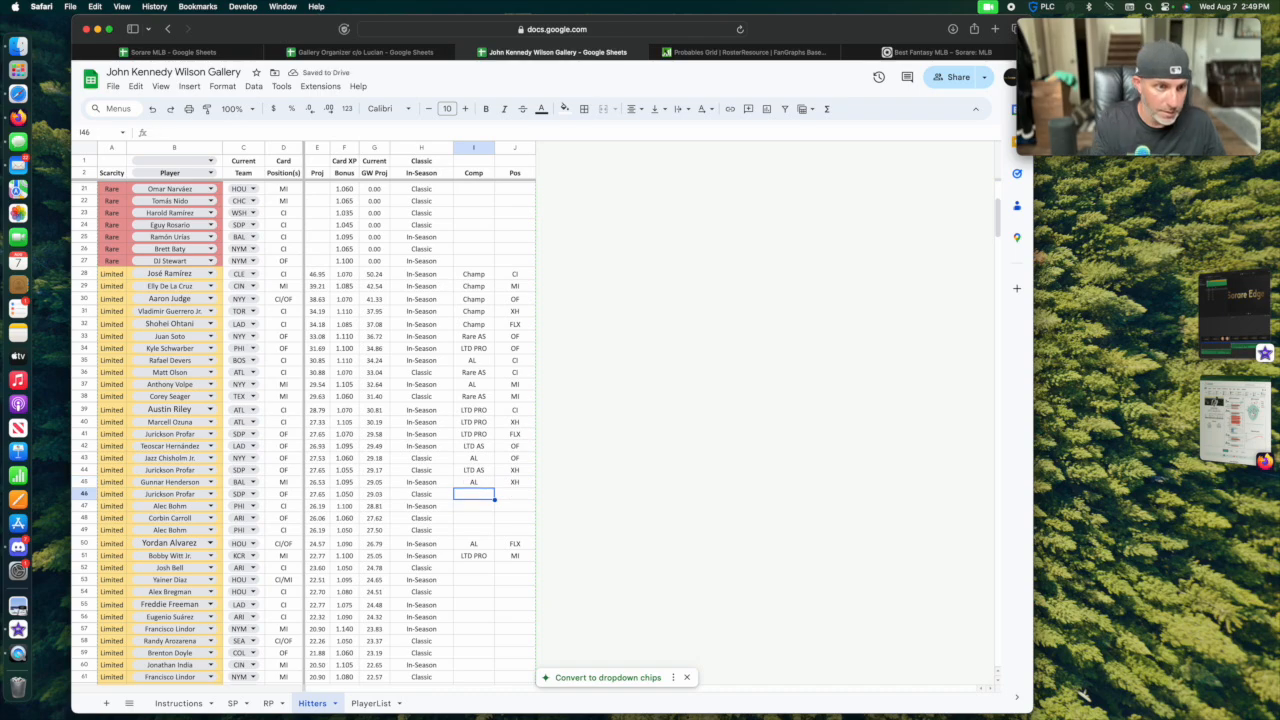
# Assign the Limited hitter in row 47 to LTD AS in the Comp column with CI in the Pos column.
pyautogui.press('Down')
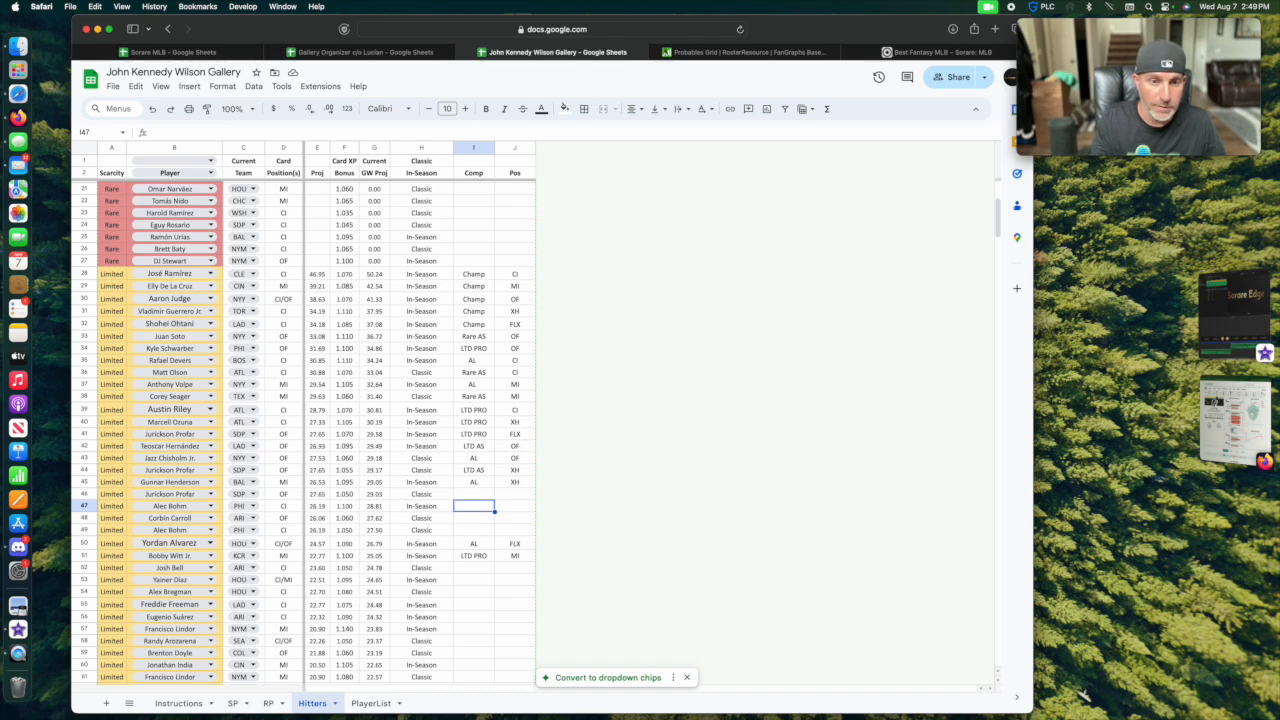
pyautogui.write('LTD AS')
pyautogui.press('Tab')
pyautogui.write('CI')
pyautogui.press('Return')
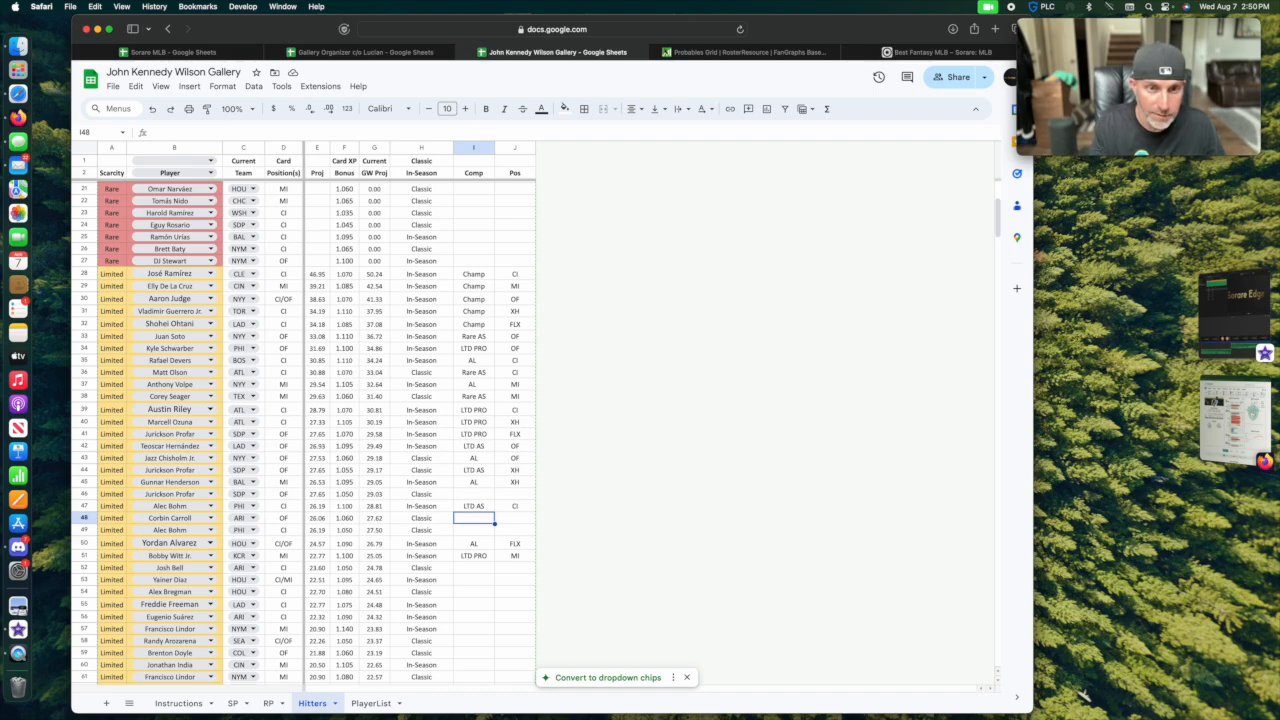
# Assign the Limited hitter in row 48 to LTD AS in the Comp column with FLX in the Pos column.
pyautogui.write('LTD AS')
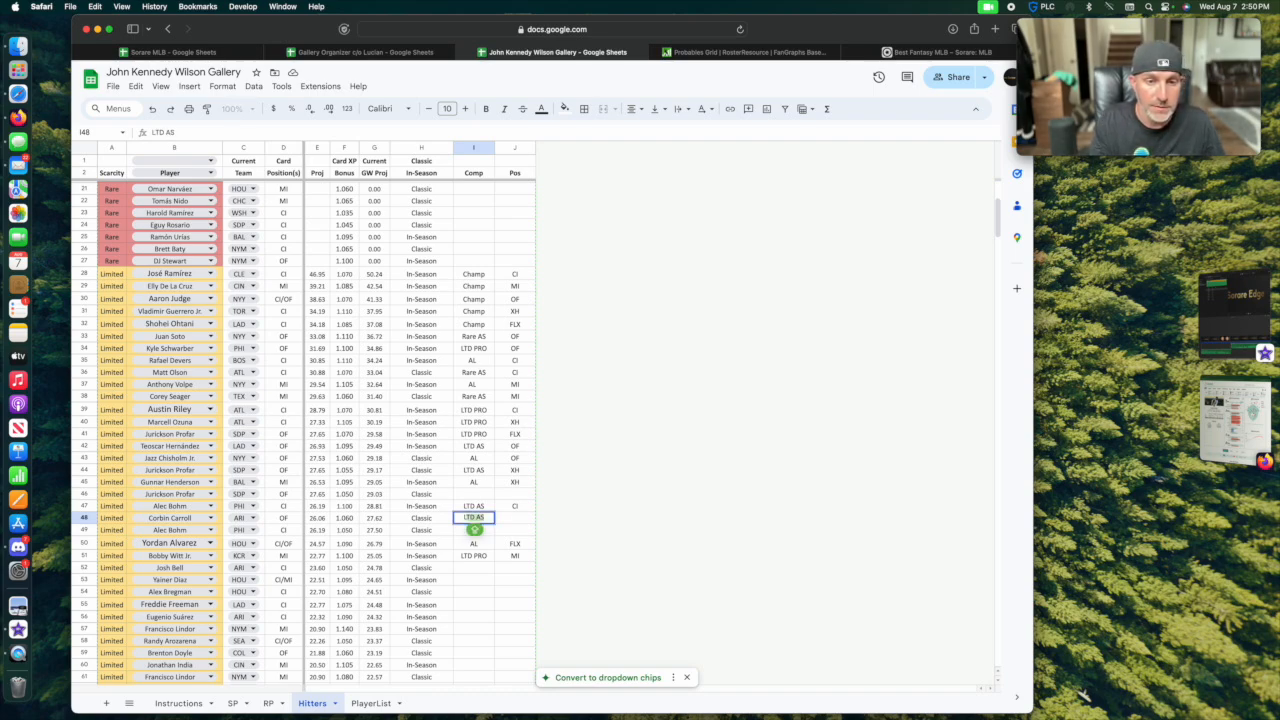
pyautogui.press('Tab')
pyautogui.write('FLX')
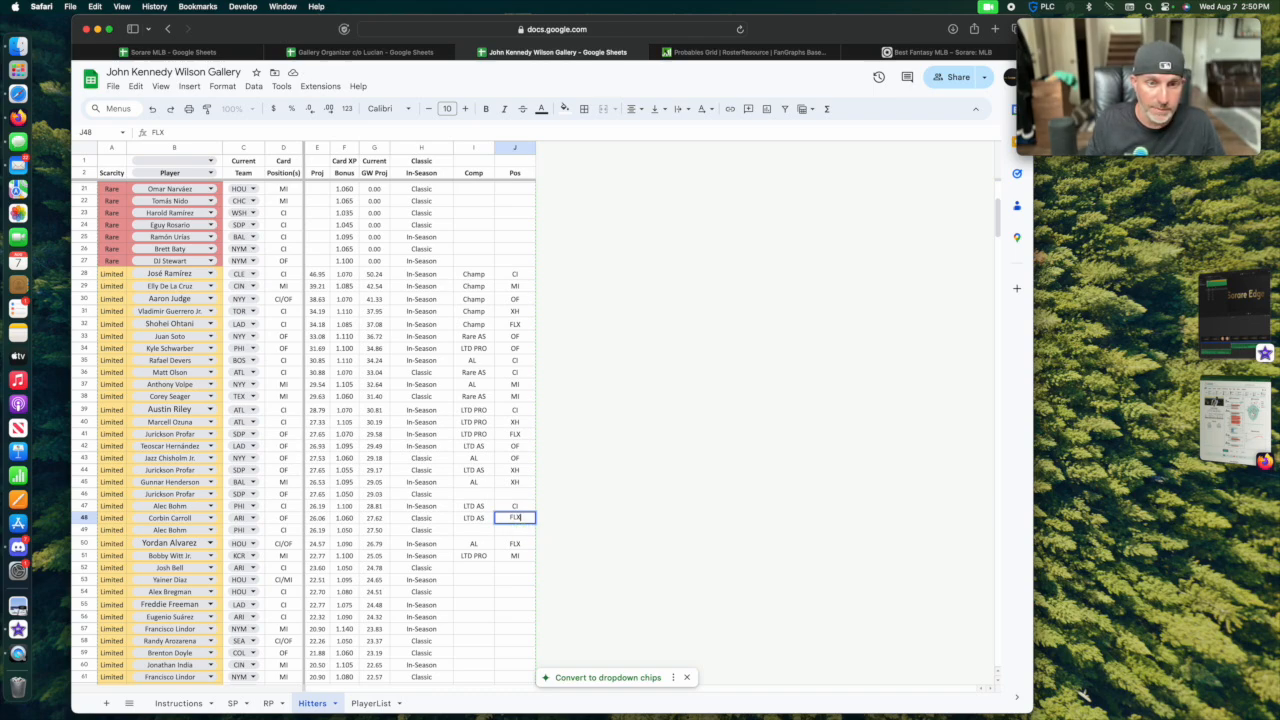
pyautogui.press('Return')
# Assign the Limited hitter in row 53 to LTD AS in the Comp column with MI in the Pos column.
pyautogui.press('Down')
pyautogui.press('Down')
pyautogui.press('Down')
pyautogui.press('Down')
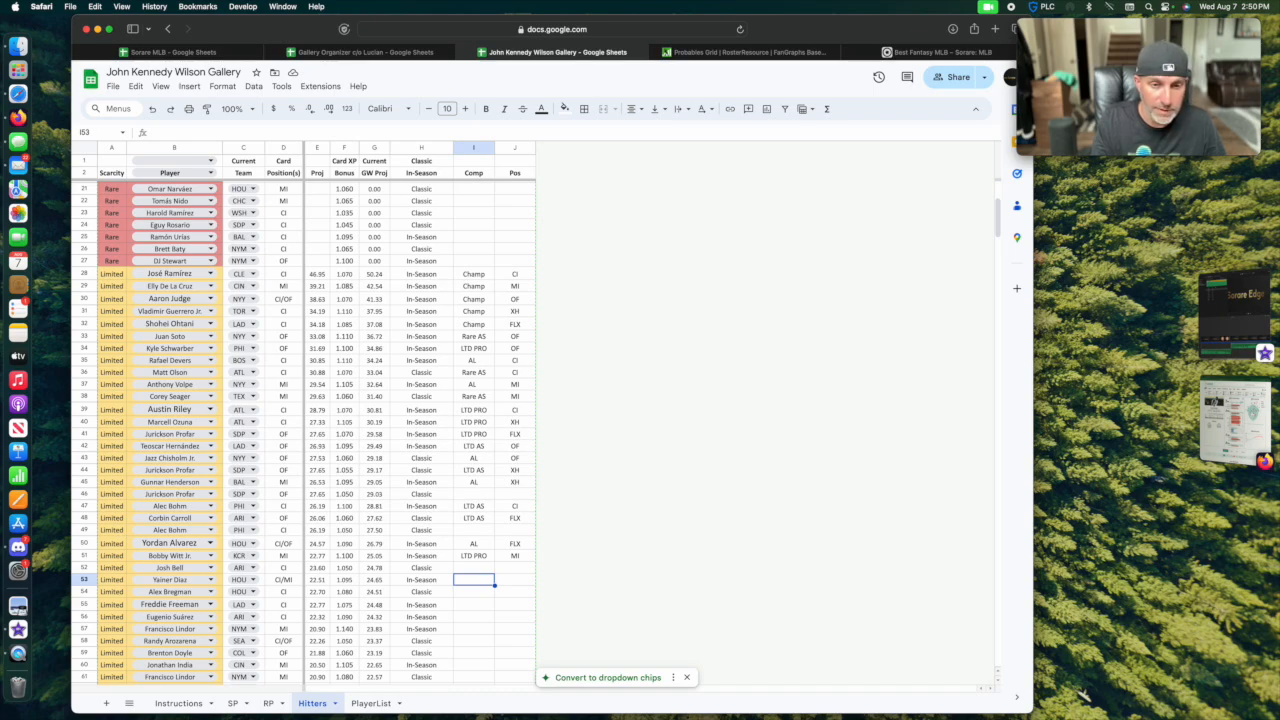
pyautogui.write('LTD AS')
pyautogui.press('Tab')
pyautogui.write('MI')
pyautogui.press('Return')
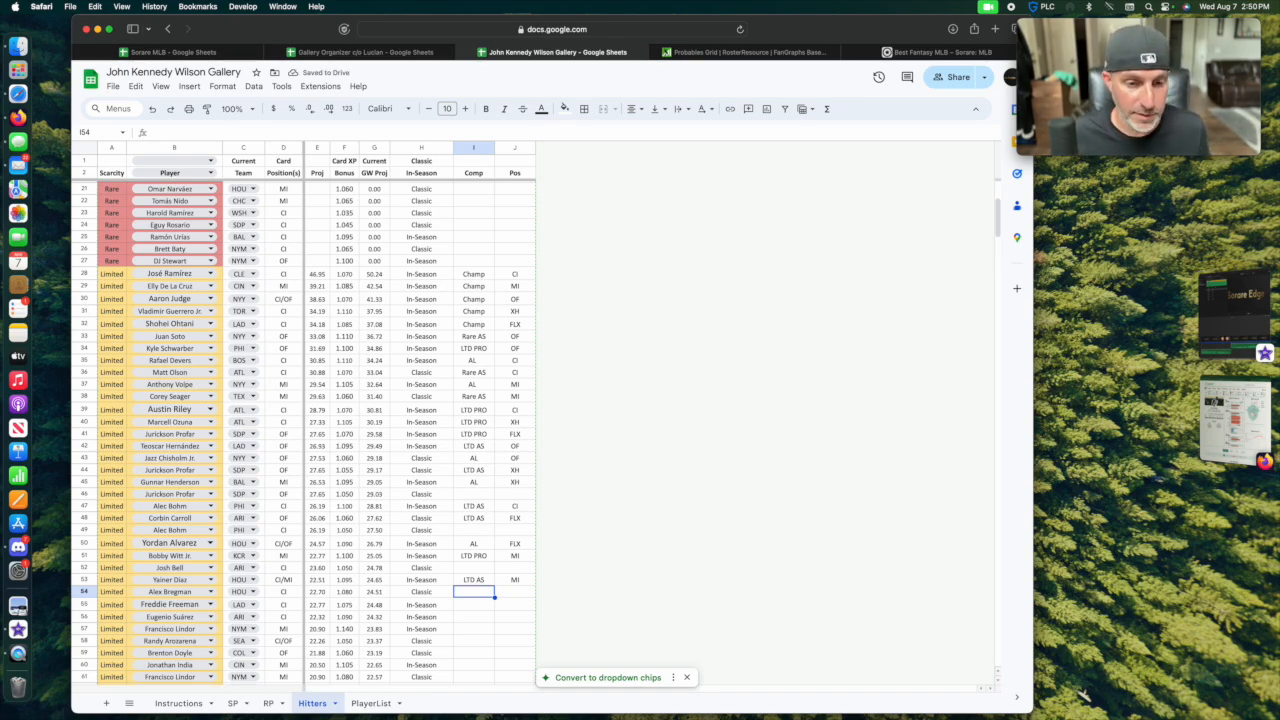
# Switch to FanGraphs and examine the row 53 hitter's game-by-game positions in the Astros Lineups grid, going back to June.
pyautogui.click(742, 53)
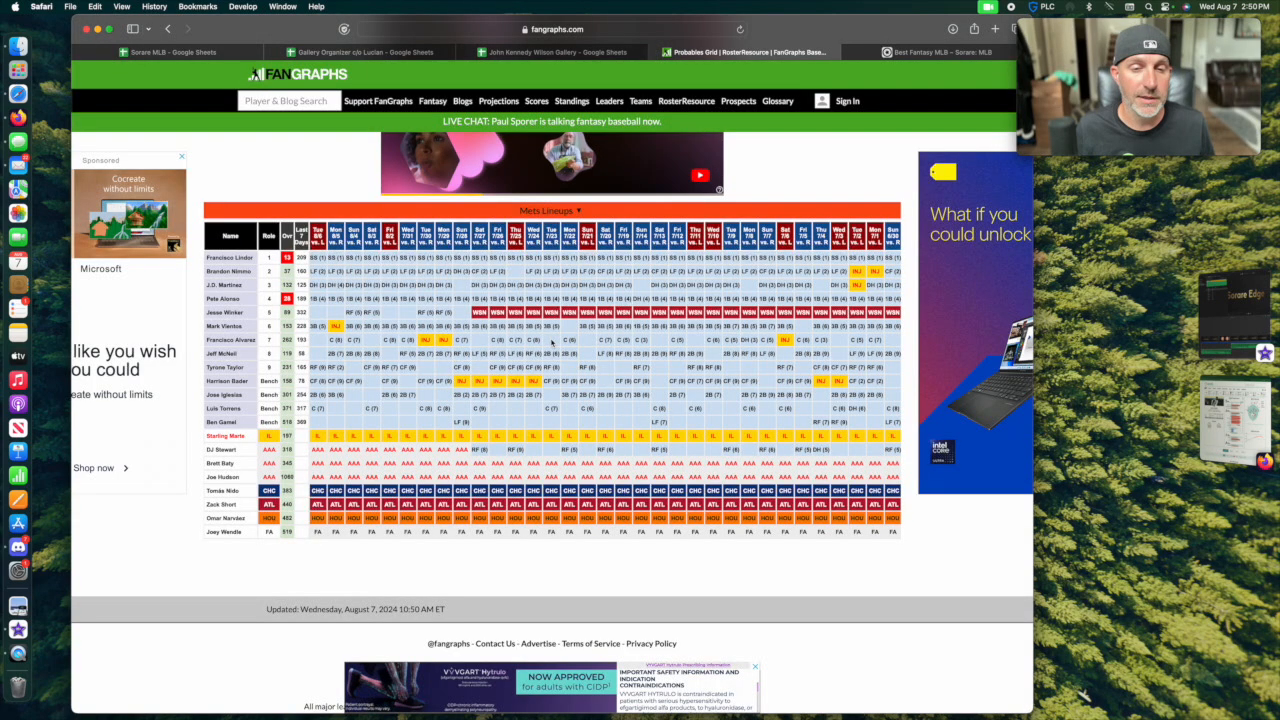
pyautogui.scroll(5, 552, 343)
pyautogui.click(332, 369)
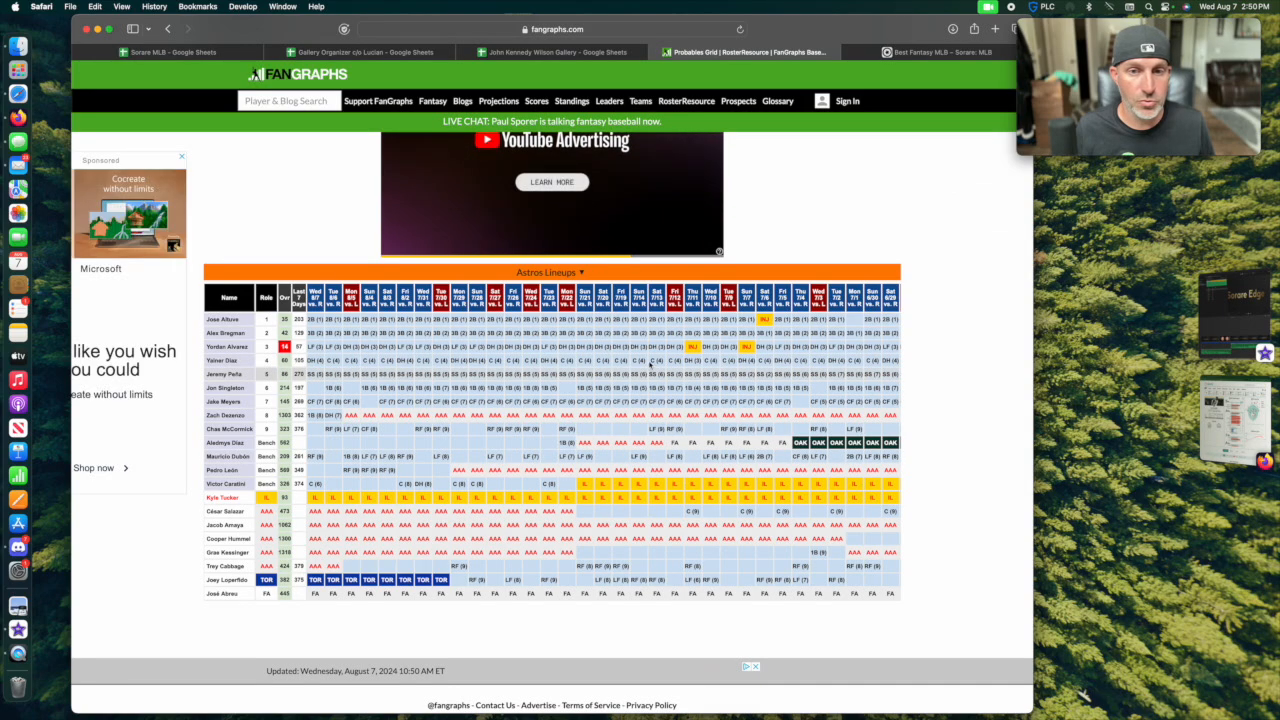
pyautogui.hscroll(5, 886, 360)
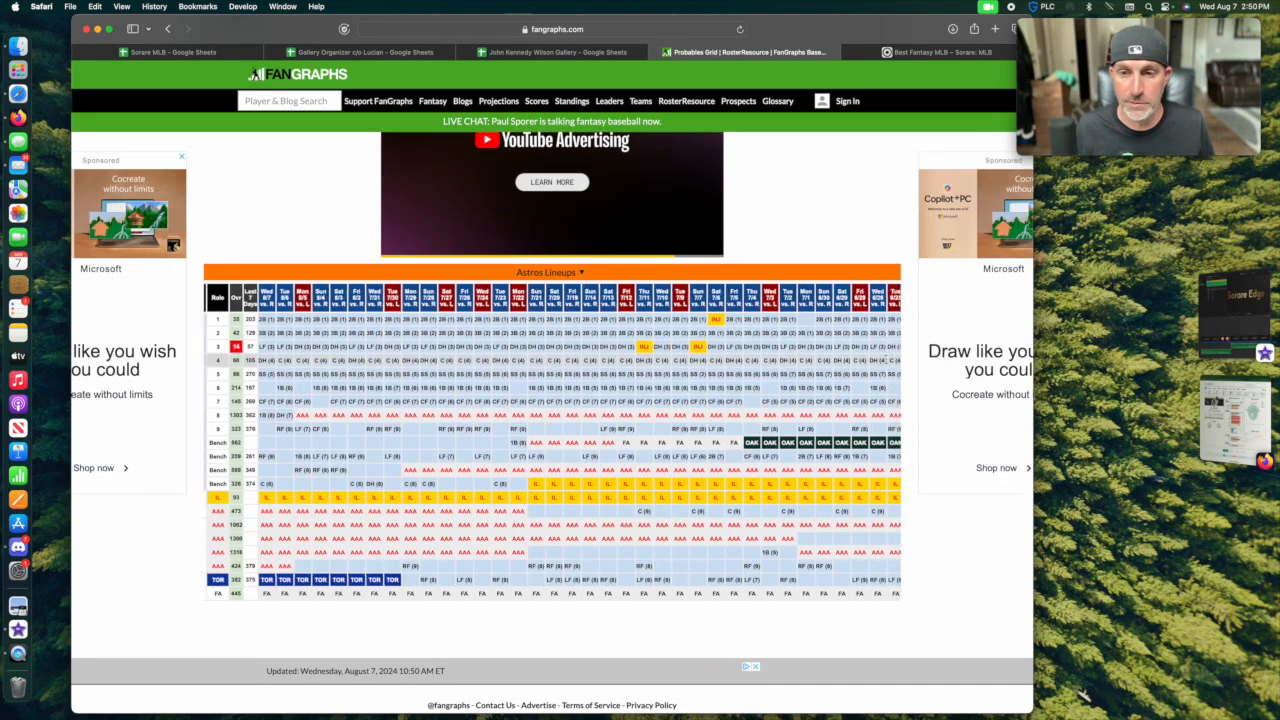
pyautogui.hscroll(3, 884, 362)
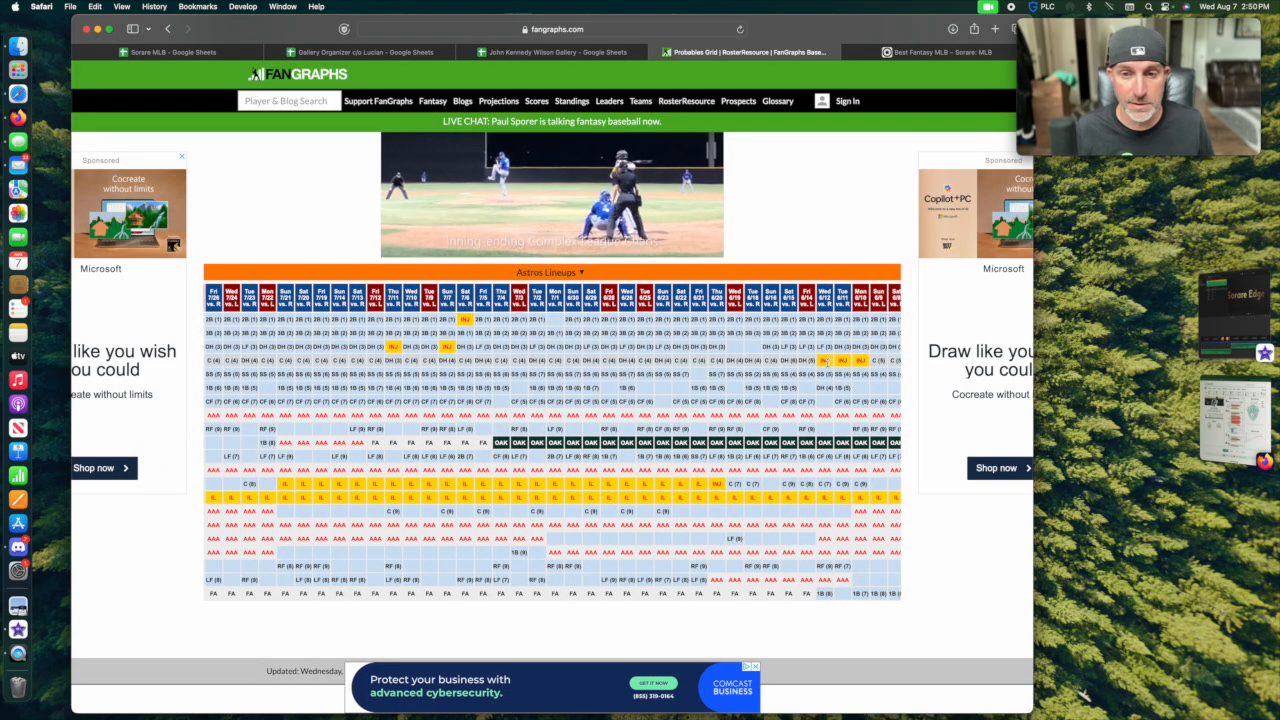
pyautogui.hscroll(-8, 824, 362)
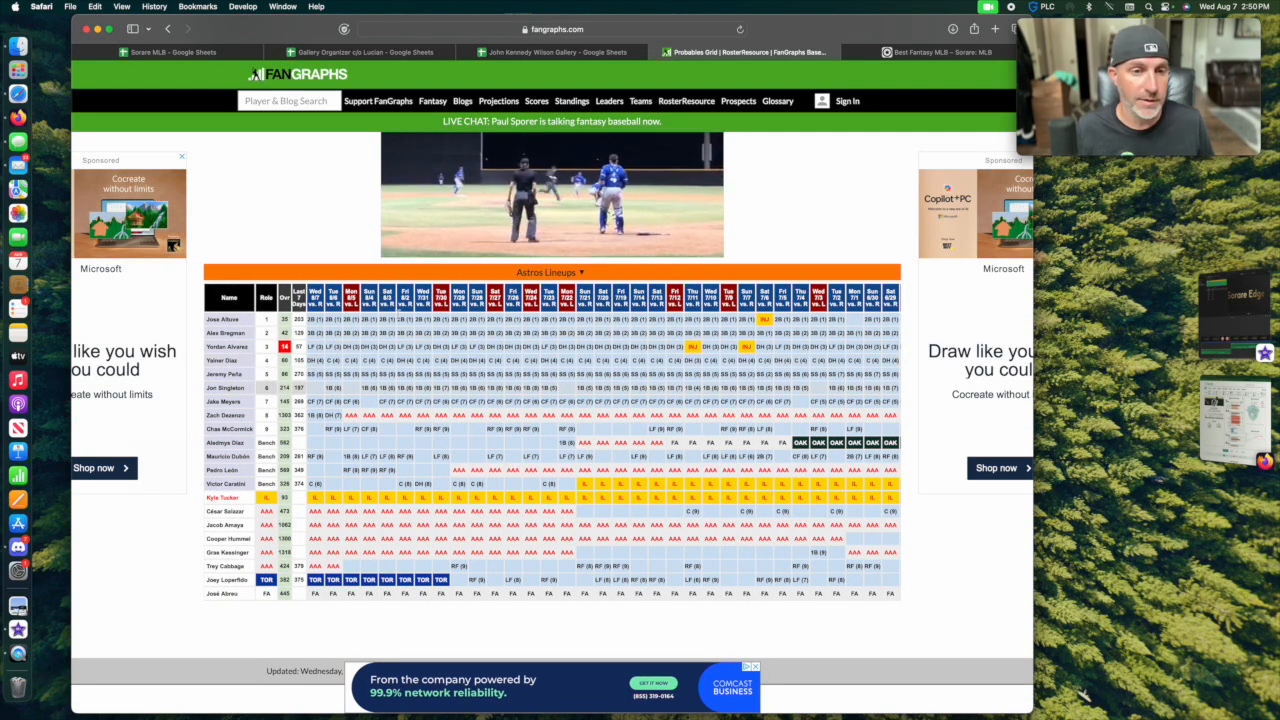
pyautogui.click(557, 52)
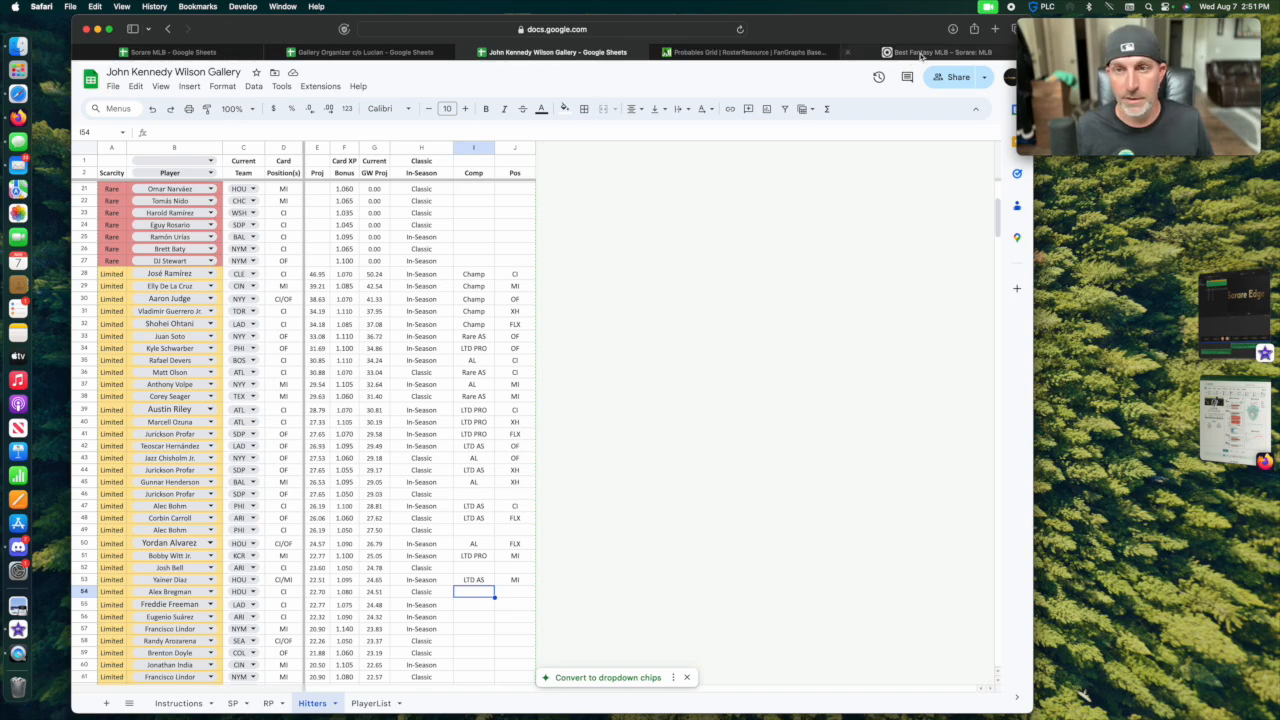
# Switch to Sorare and check the Limited and Rare competitions open for the Aug 9-11 game week.
pyautogui.moveTo(918, 56)
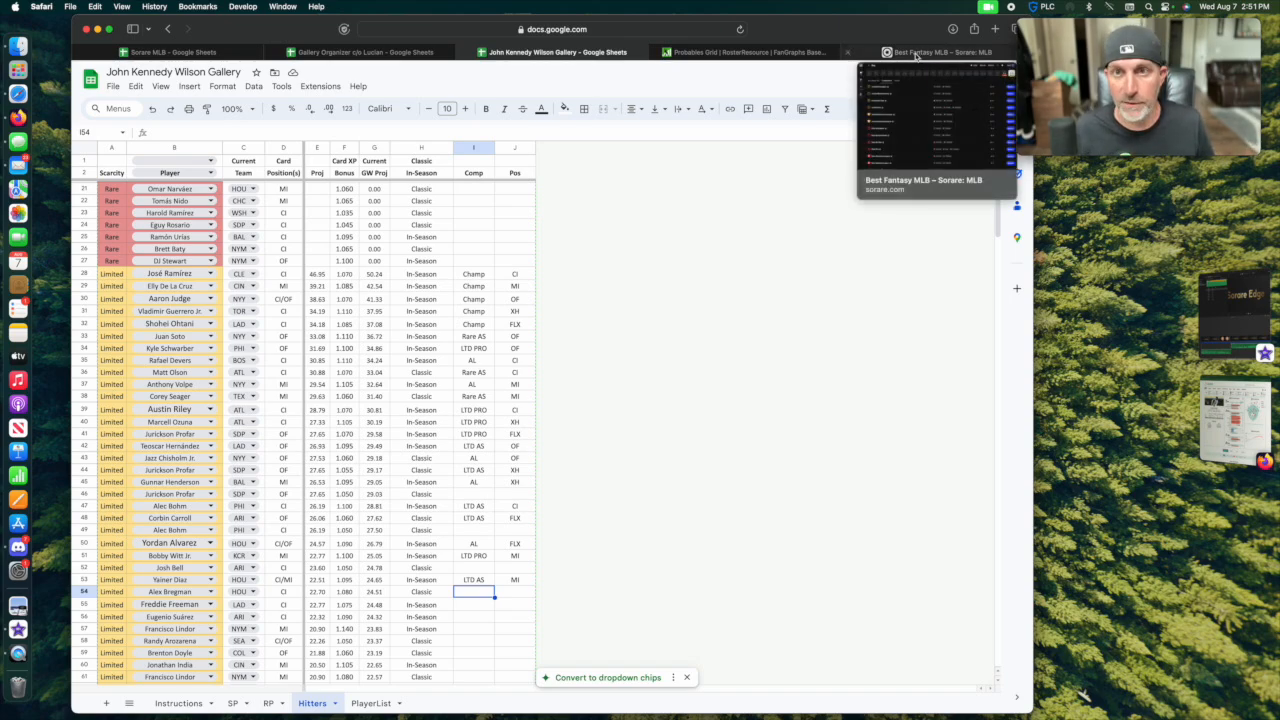
pyautogui.click(918, 56)
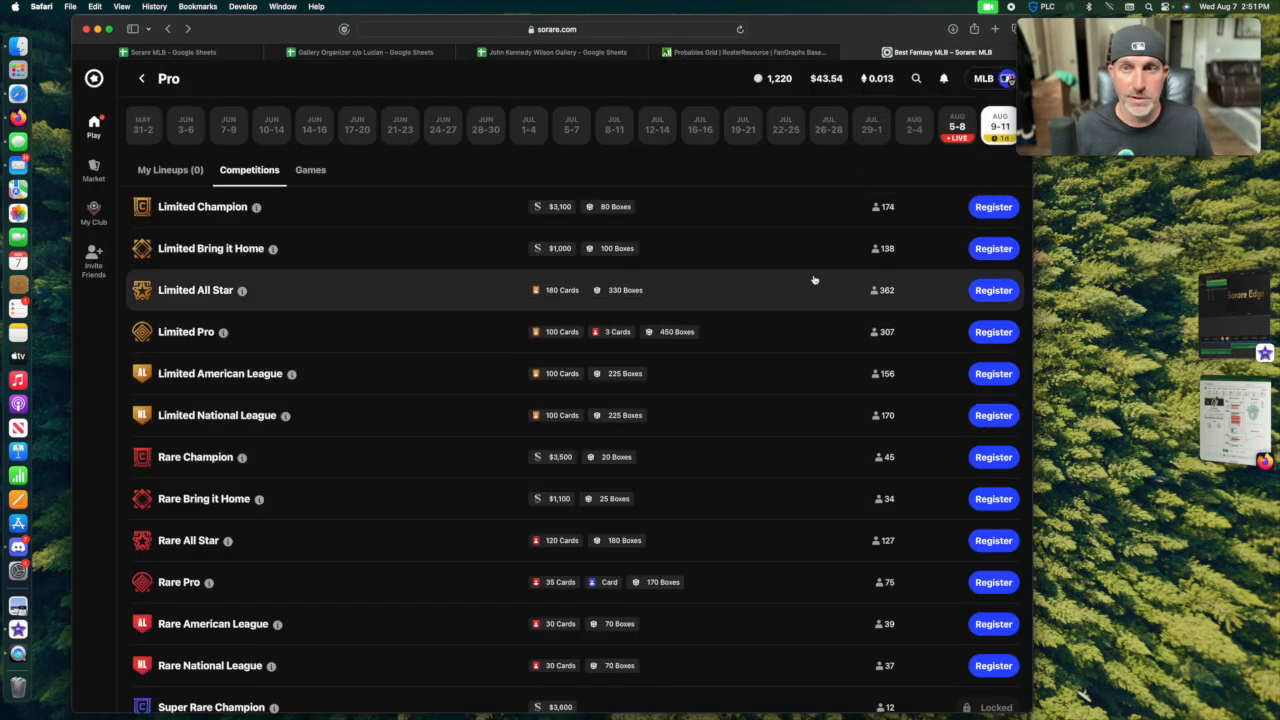
pyautogui.click(544, 53)
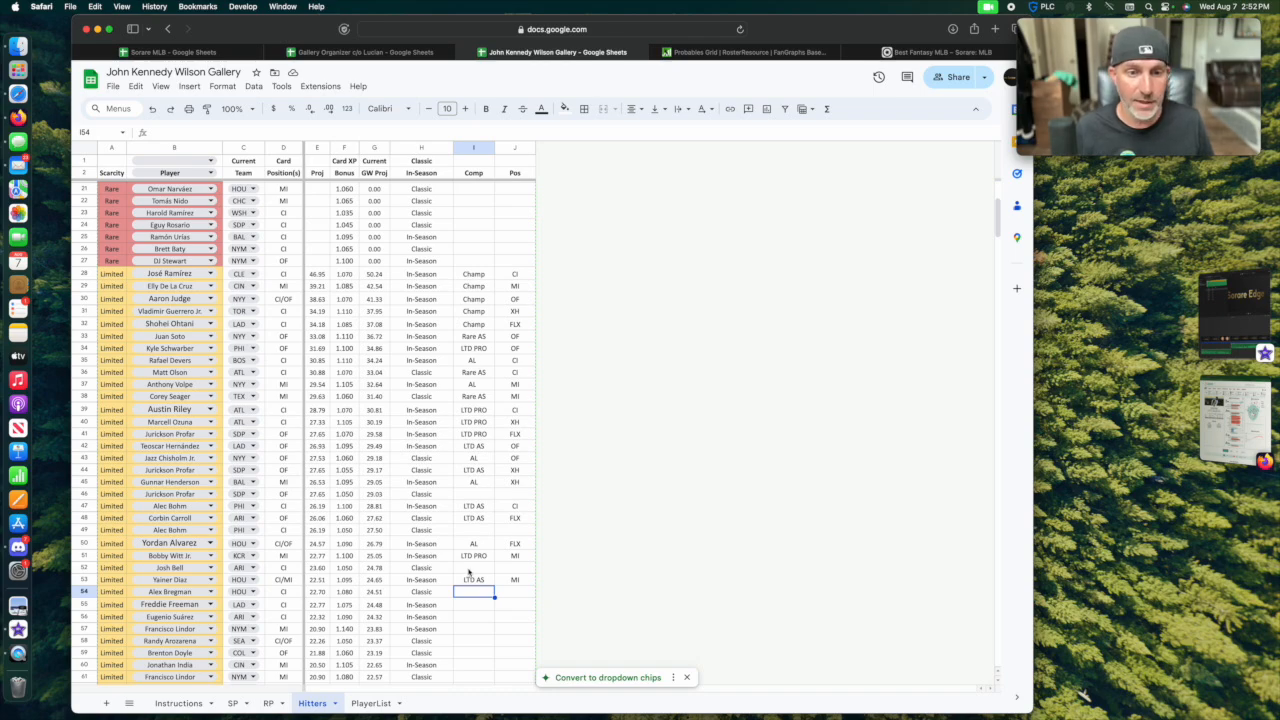
# Review the Comp and Pos assignments of the Limited hitters and the lineups marked for the starting pitchers.
pyautogui.click(472, 637)
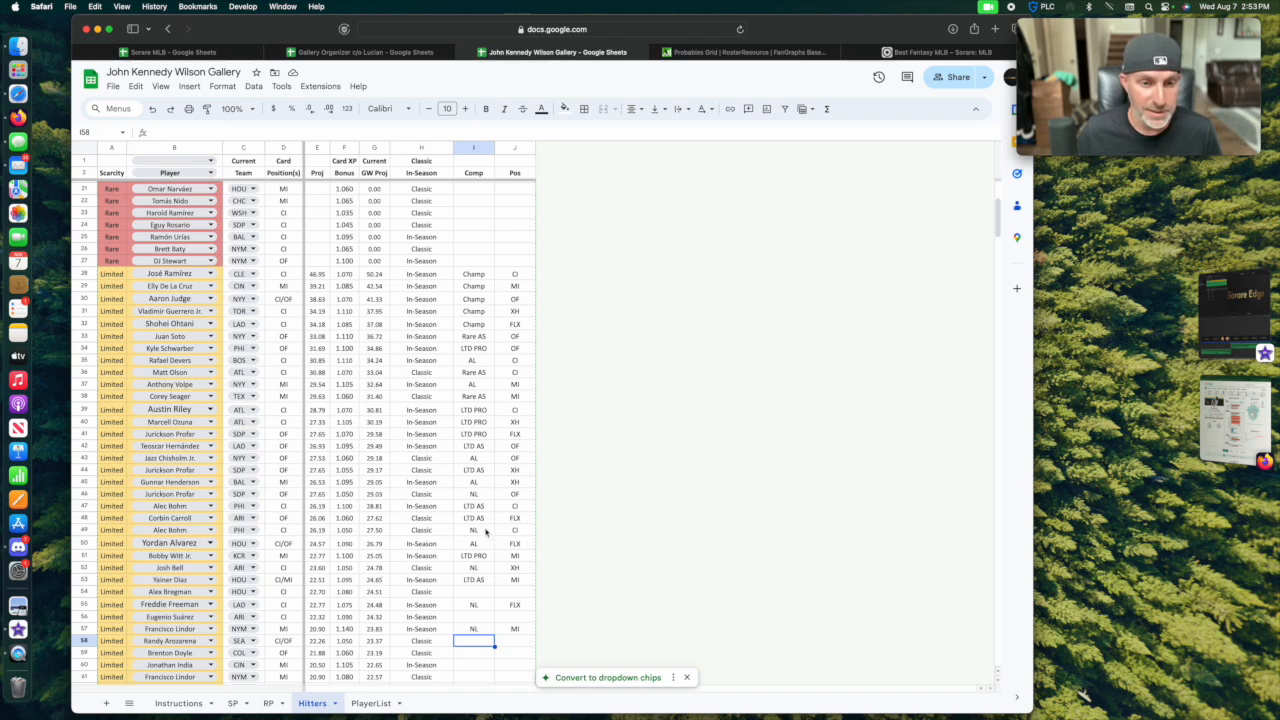
pyautogui.scroll(-1, 488, 536)
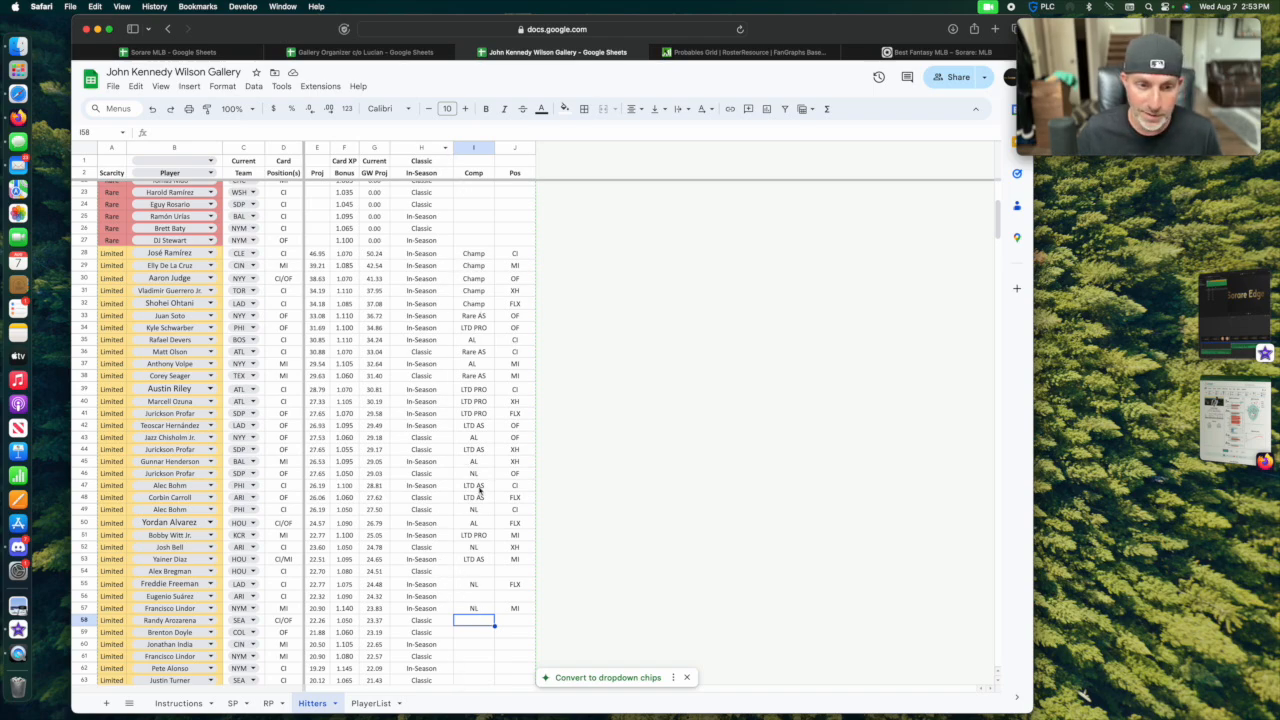
pyautogui.click(268, 703)
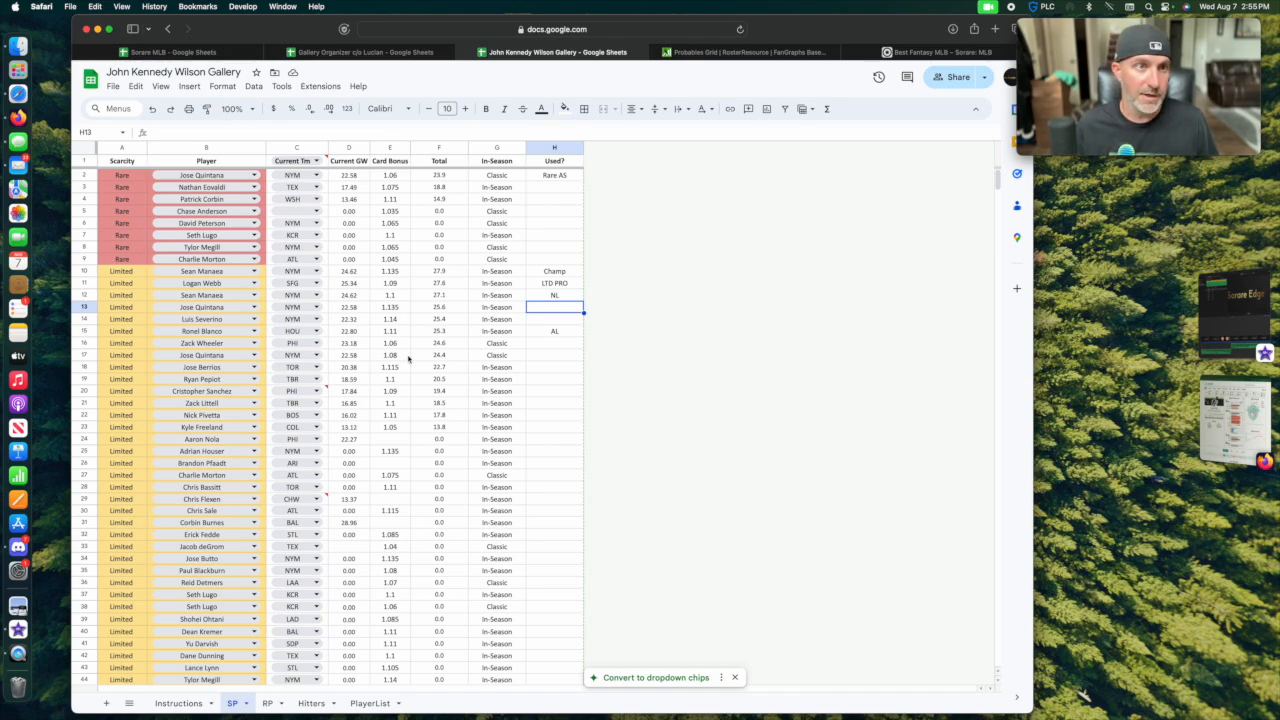
# In the Dynamic H sheet of the Sorare MLB spreadsheet, sort the Name column by green fill color.
pyautogui.click(185, 53)
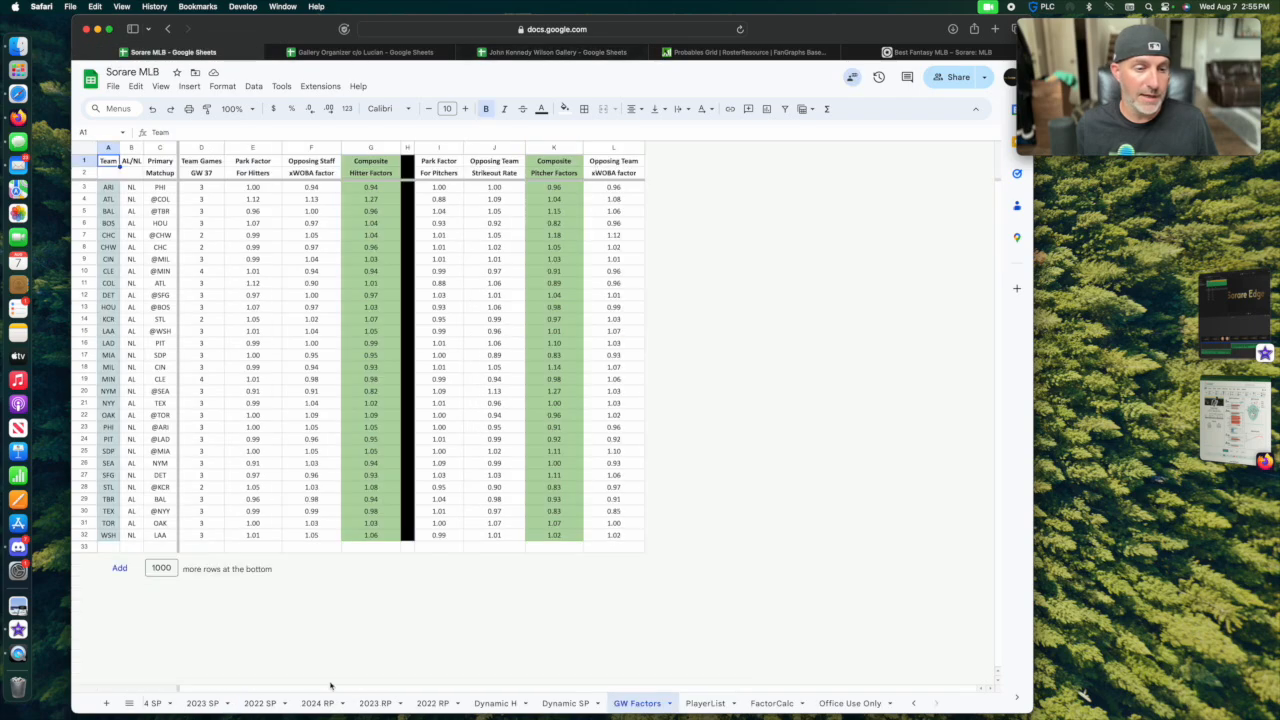
pyautogui.click(495, 703)
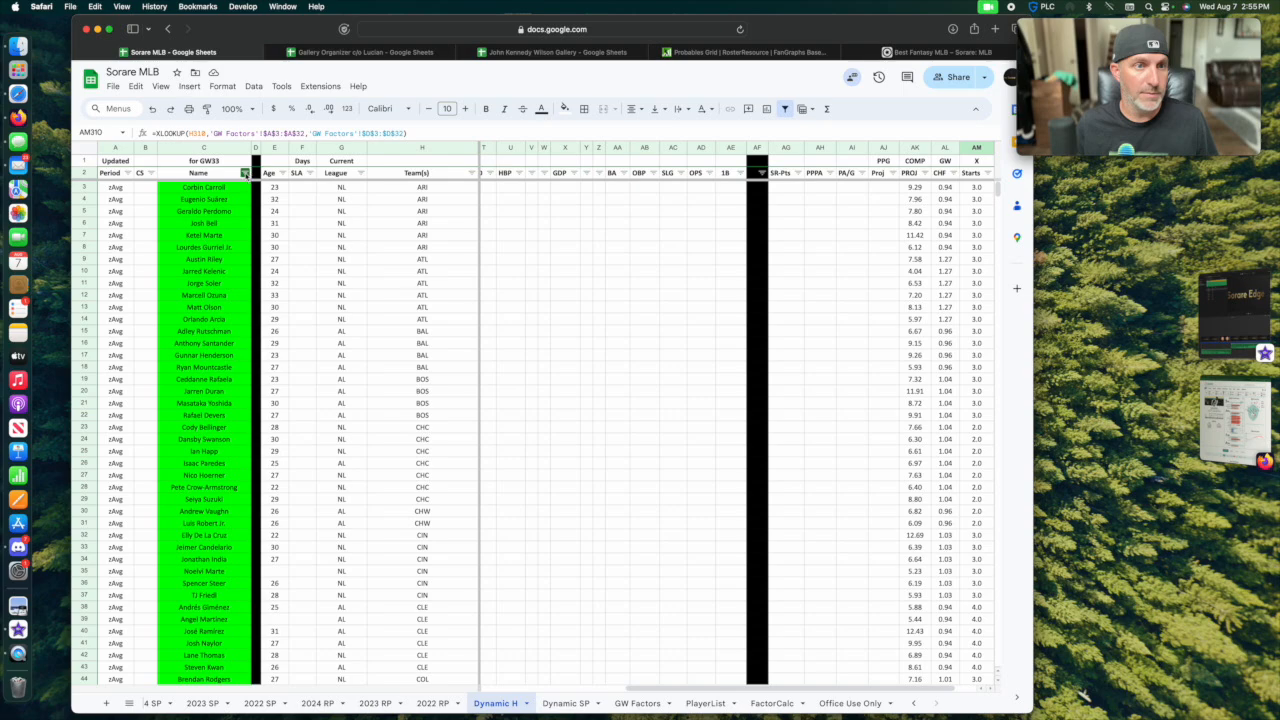
pyautogui.click(245, 173)
pyautogui.moveTo(230, 231)
pyautogui.moveTo(290, 235)
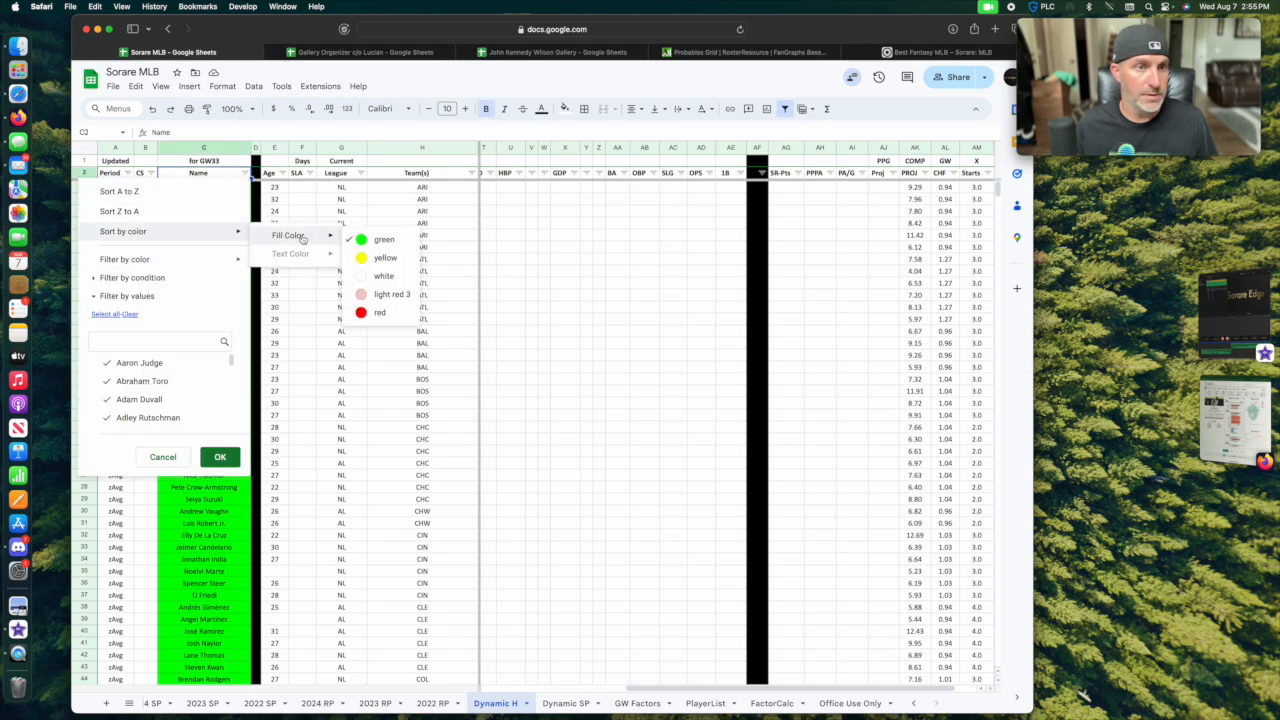
pyautogui.click(383, 275)
# Review the green-filled hitters by team in Dynamic H, including their GW PROJ values.
pyautogui.scroll(-10, 354, 400)
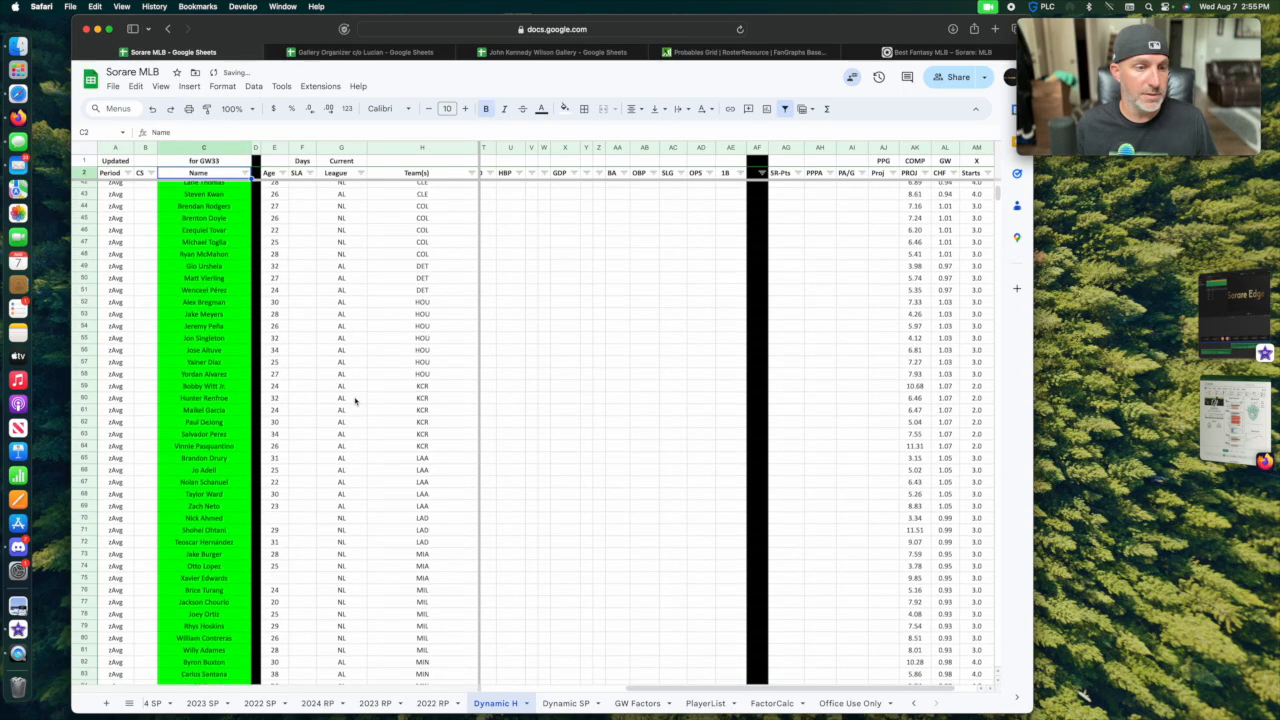
pyautogui.scroll(-8, 226, 438)
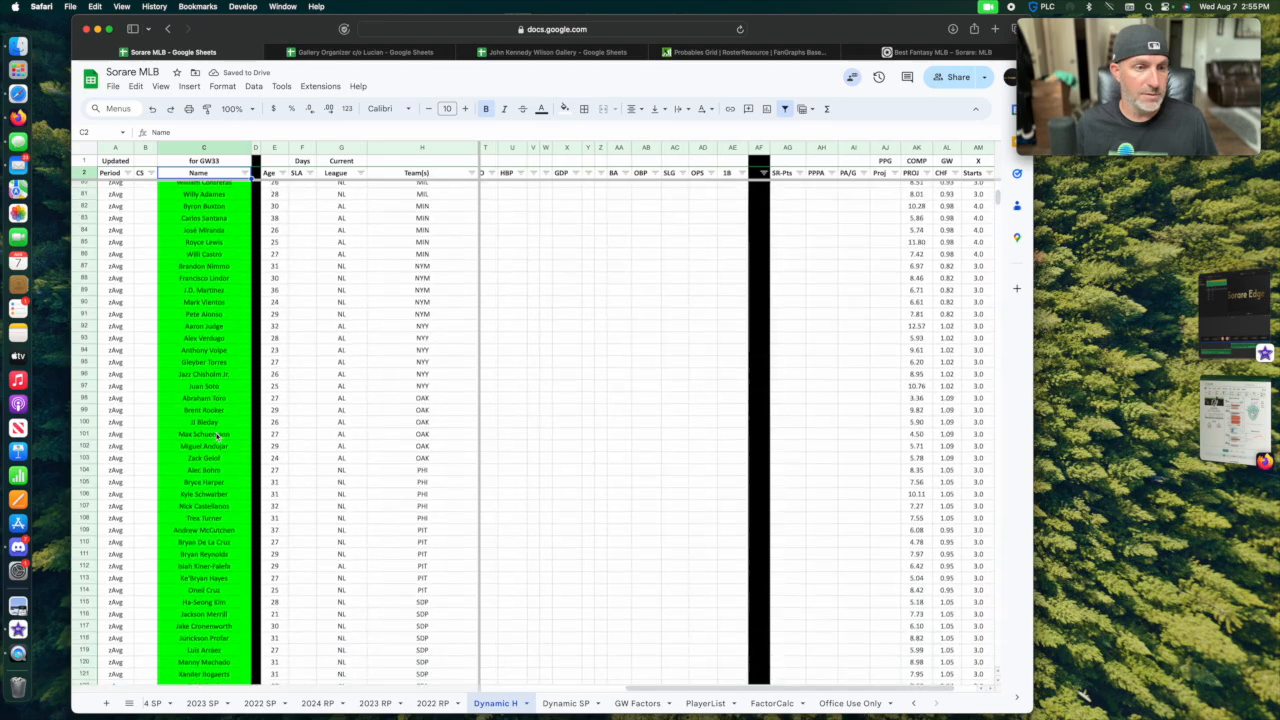
pyautogui.scroll(-3, 217, 437)
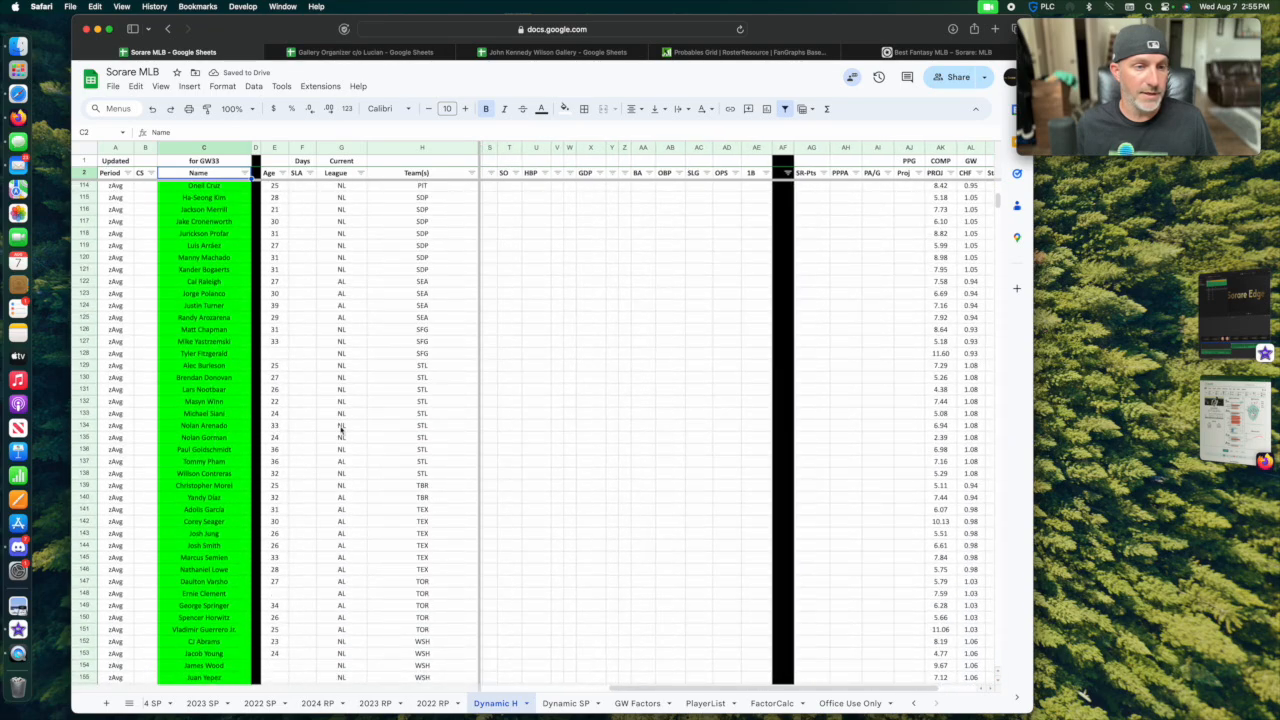
pyautogui.hscroll(2, 345, 430)
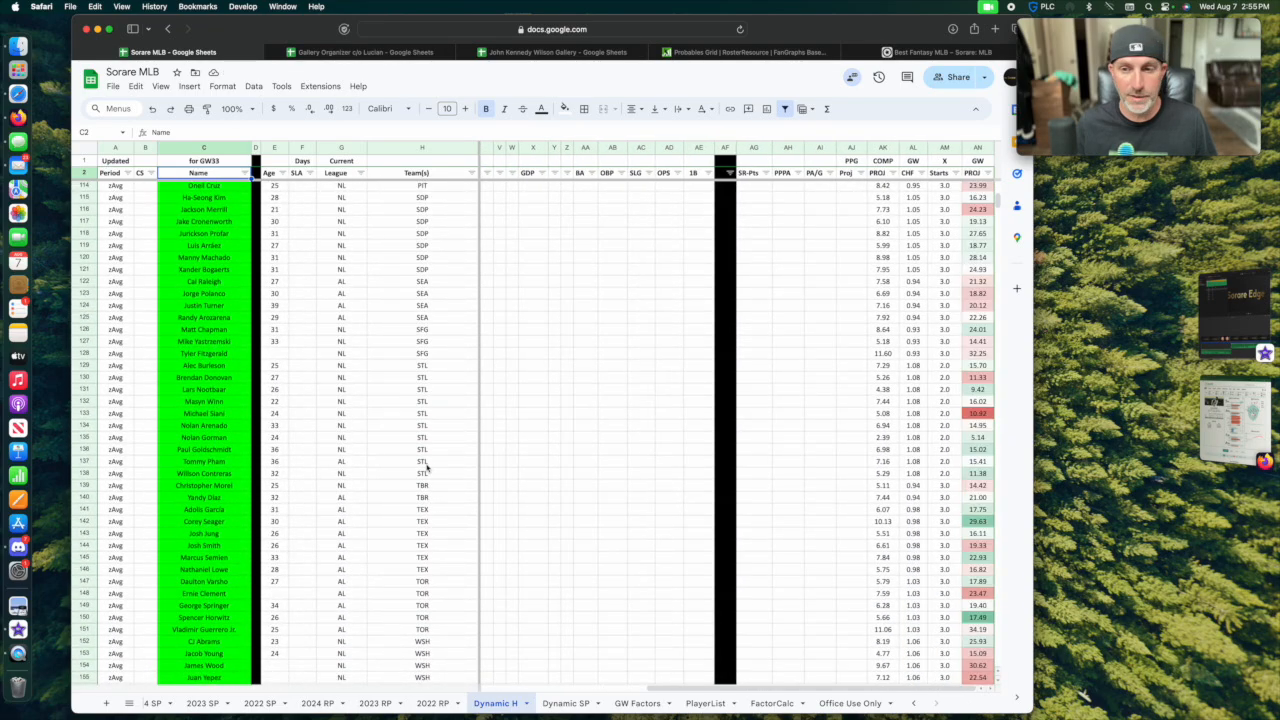
pyautogui.scroll(-2, 428, 468)
pyautogui.scroll(10, 938, 318)
pyautogui.scroll(14, 938, 318)
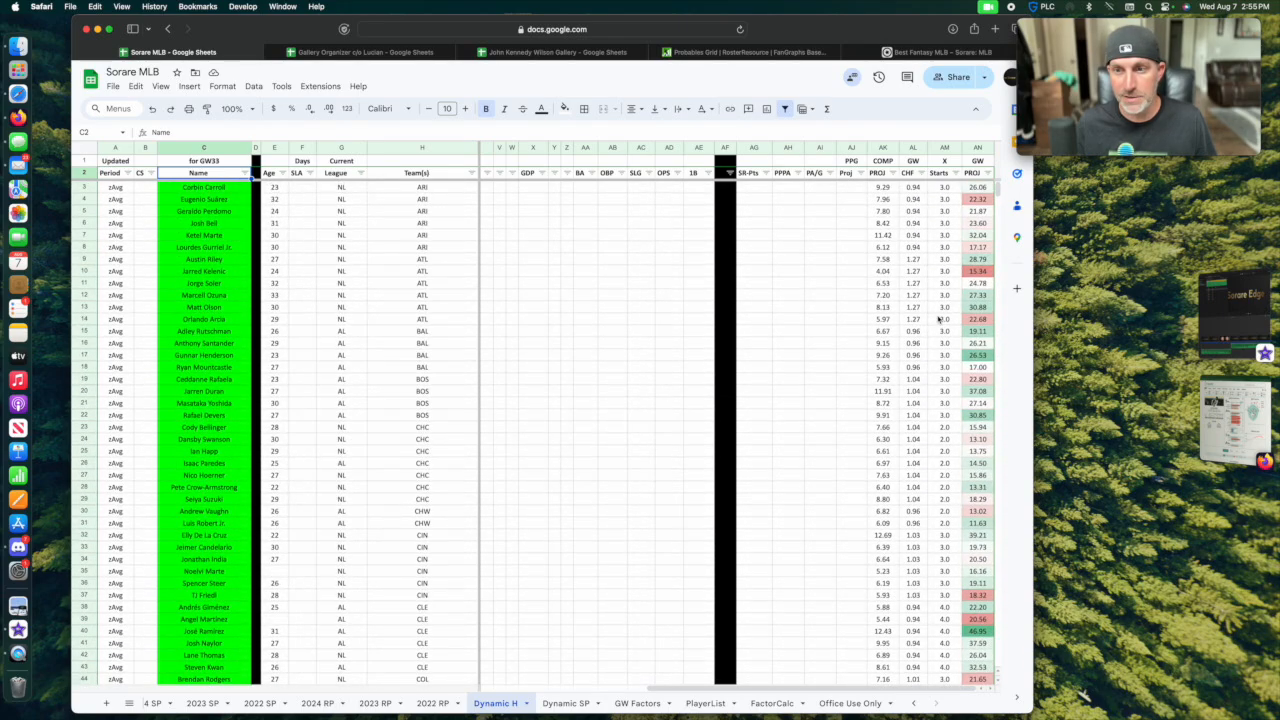
# Compare the X Starts and GW PROJ values of the green-filled hitters with those of the yellow, white, pink and red rows.
pyautogui.scroll(-5, 938, 318)
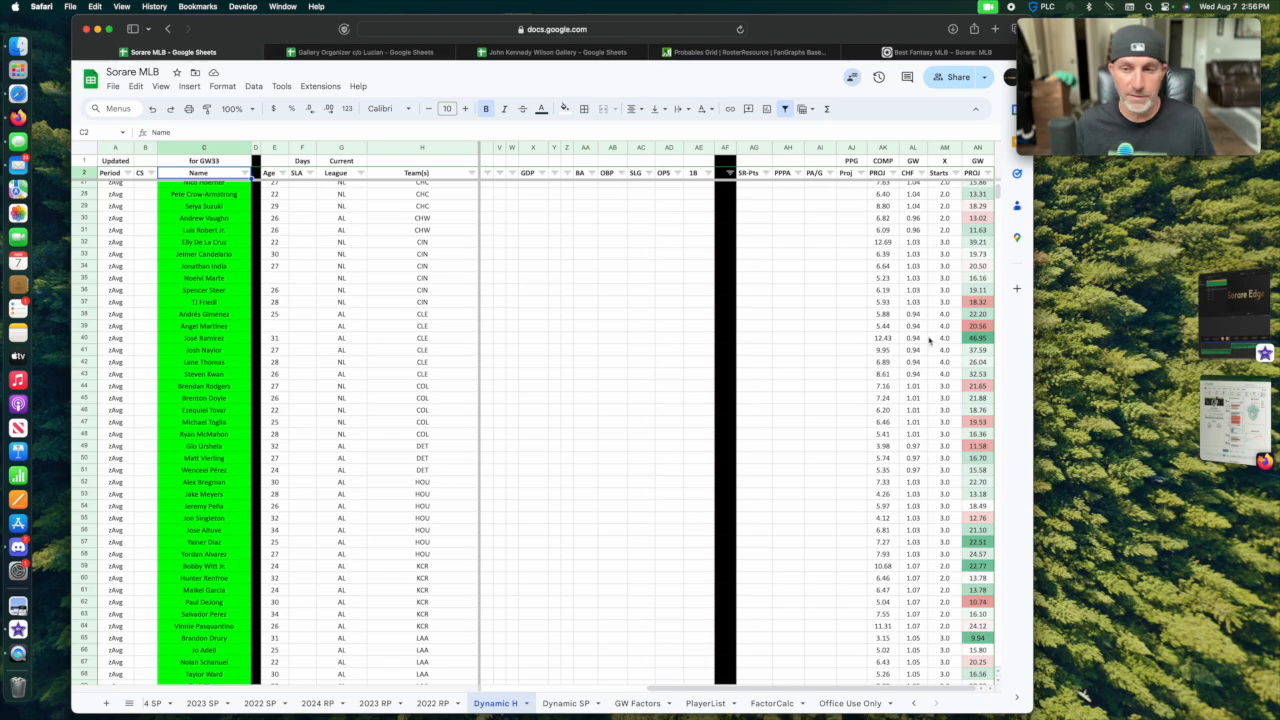
pyautogui.scroll(-5, 932, 338)
pyautogui.scroll(-5, 930, 340)
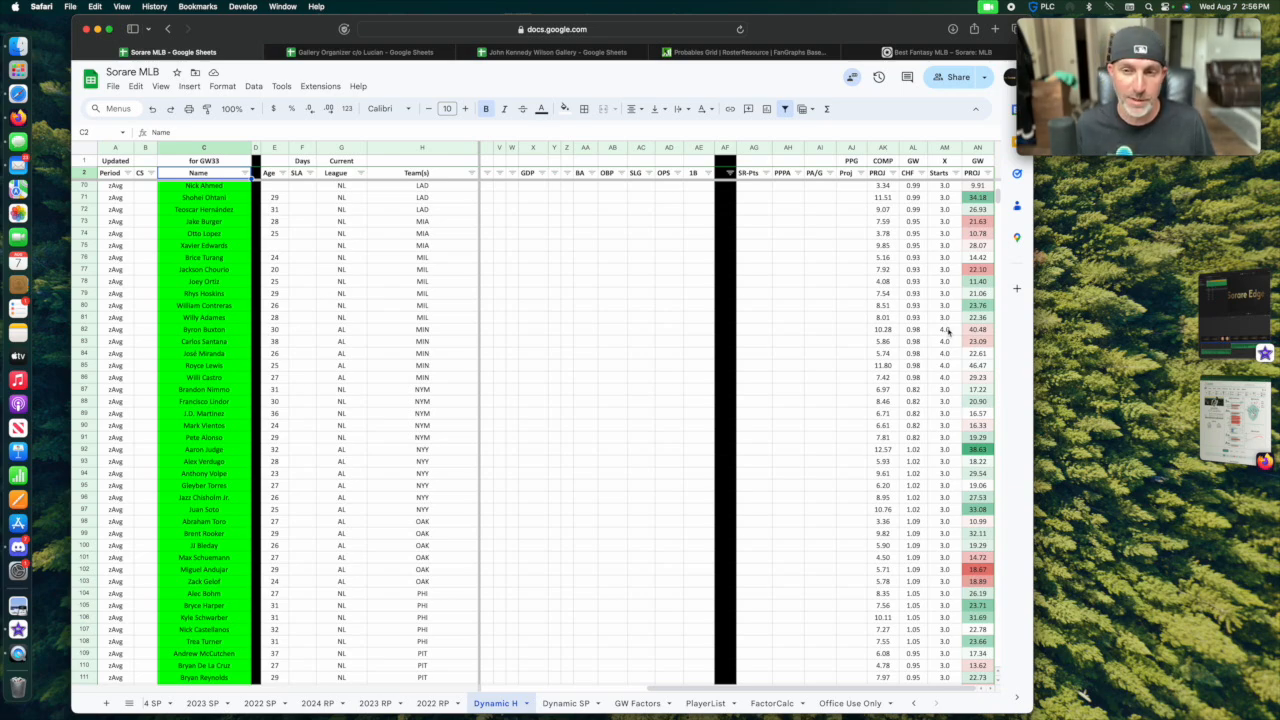
pyautogui.scroll(-3, 580, 428)
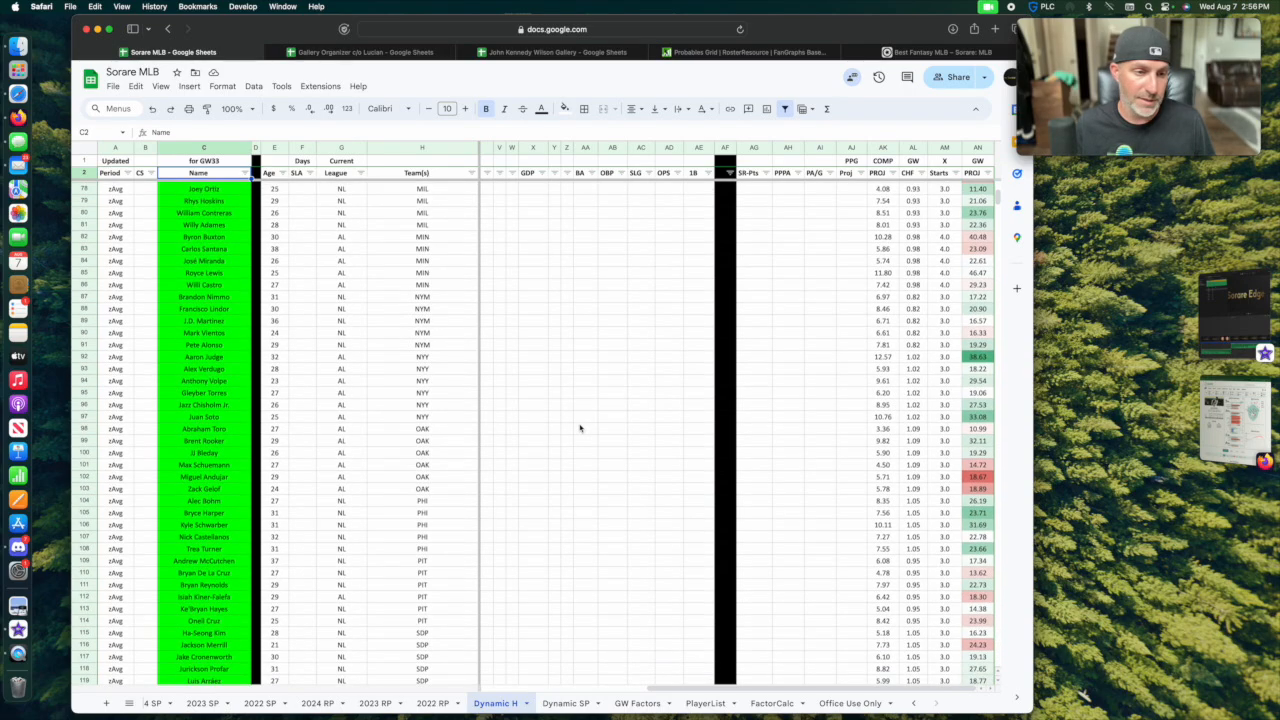
pyautogui.scroll(-10, 580, 428)
pyautogui.scroll(-15, 403, 518)
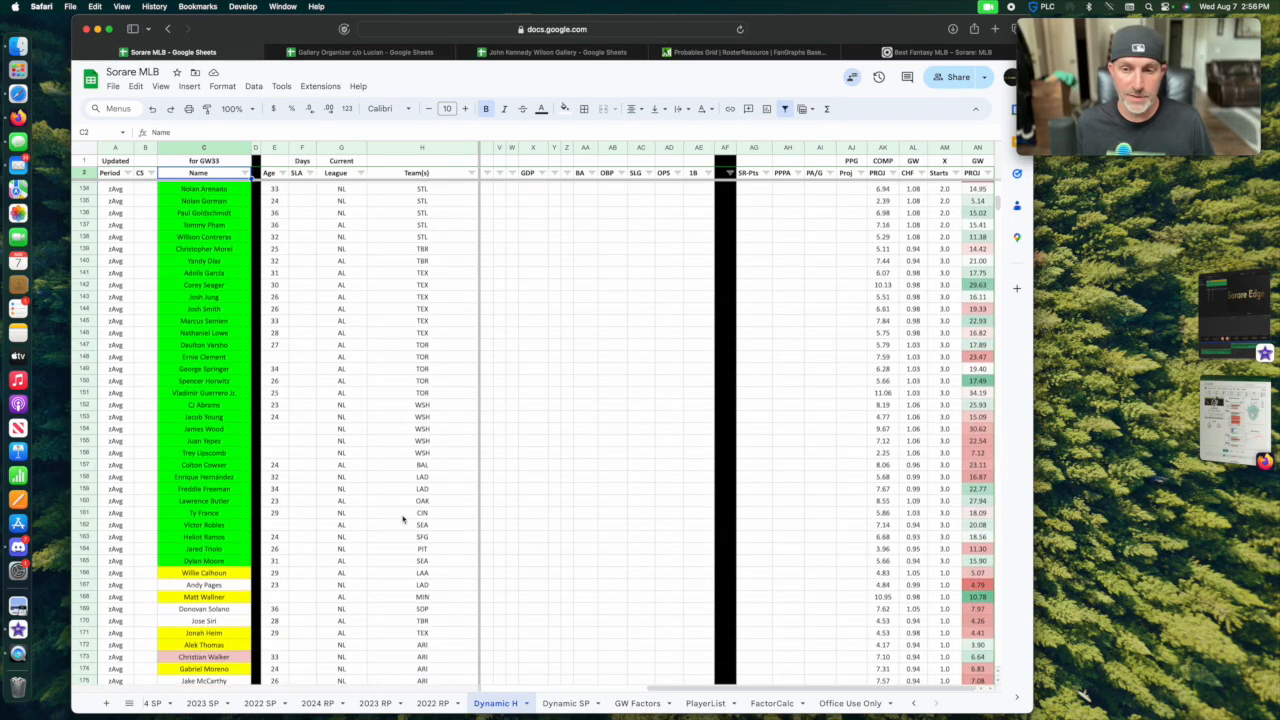
pyautogui.scroll(5, 405, 512)
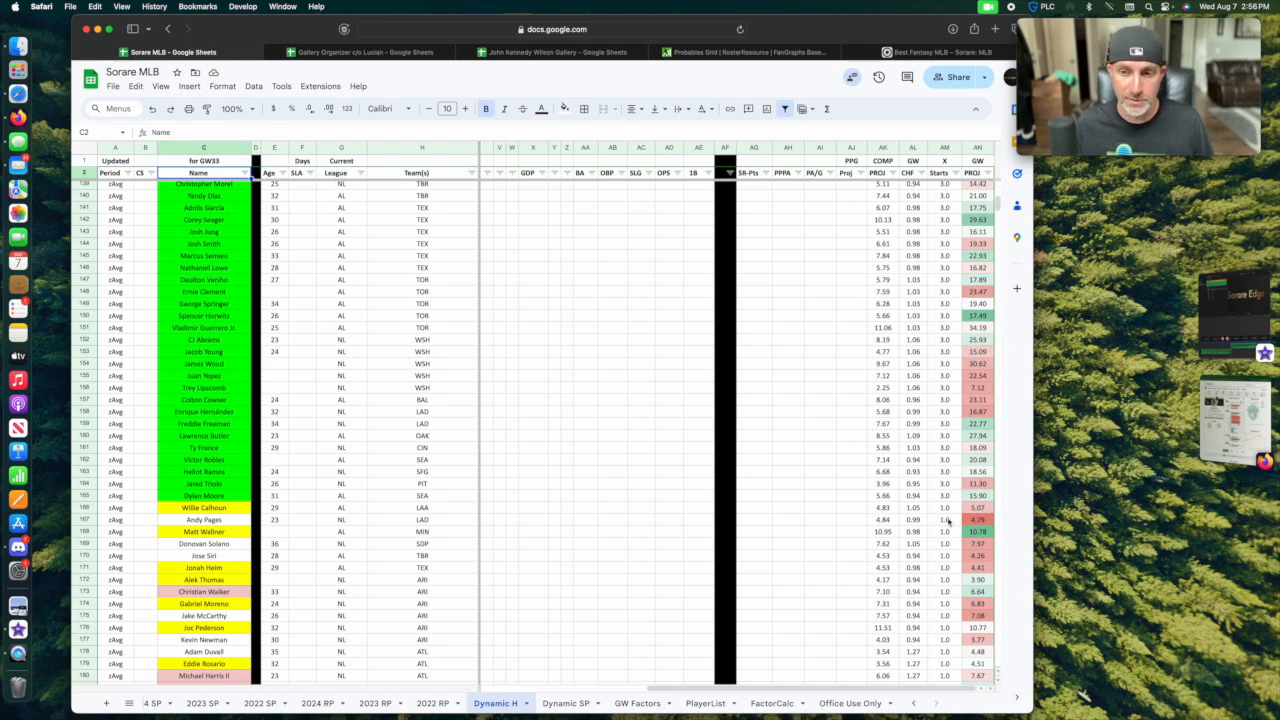
pyautogui.scroll(-10, 300, 606)
# Open the GW 38 H sheet and examine the hitters' COMP PROJ ranking along with their name fill colors.
pyautogui.hscroll(-5, 227, 705)
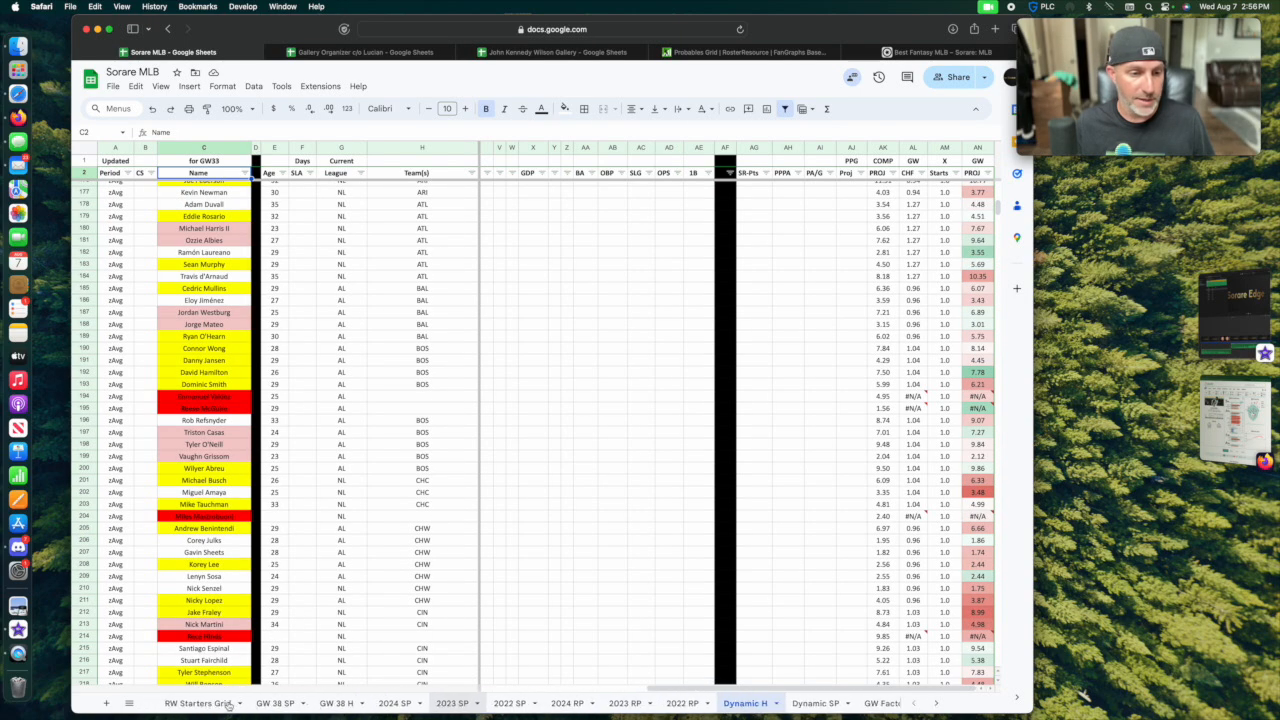
pyautogui.click(330, 703)
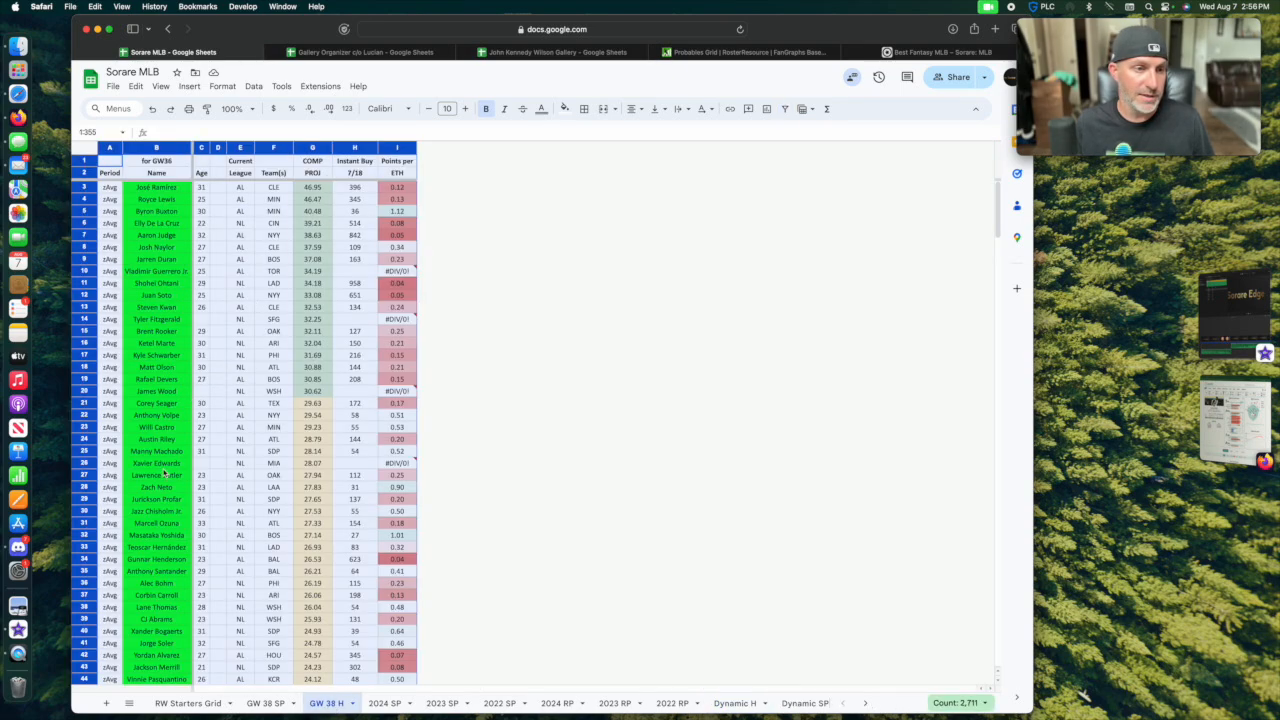
pyautogui.scroll(-15, 165, 474)
pyautogui.scroll(-13, 161, 472)
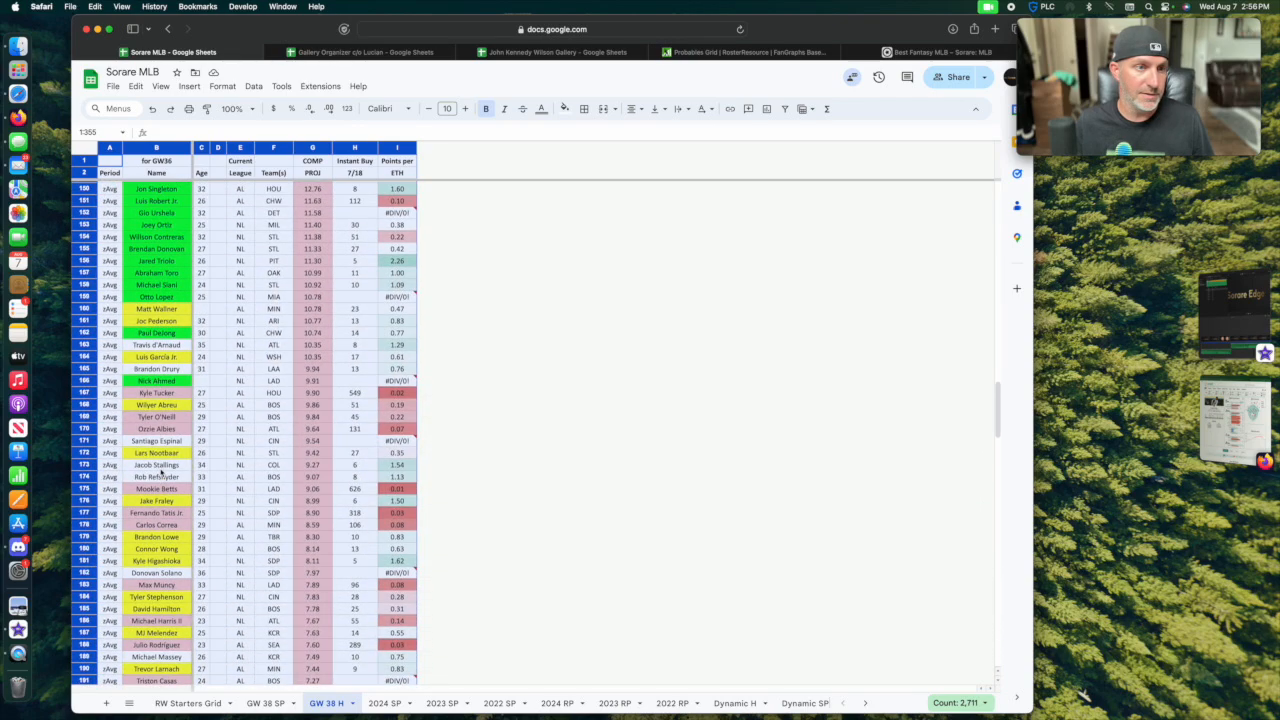
pyautogui.scroll(1, 160, 472)
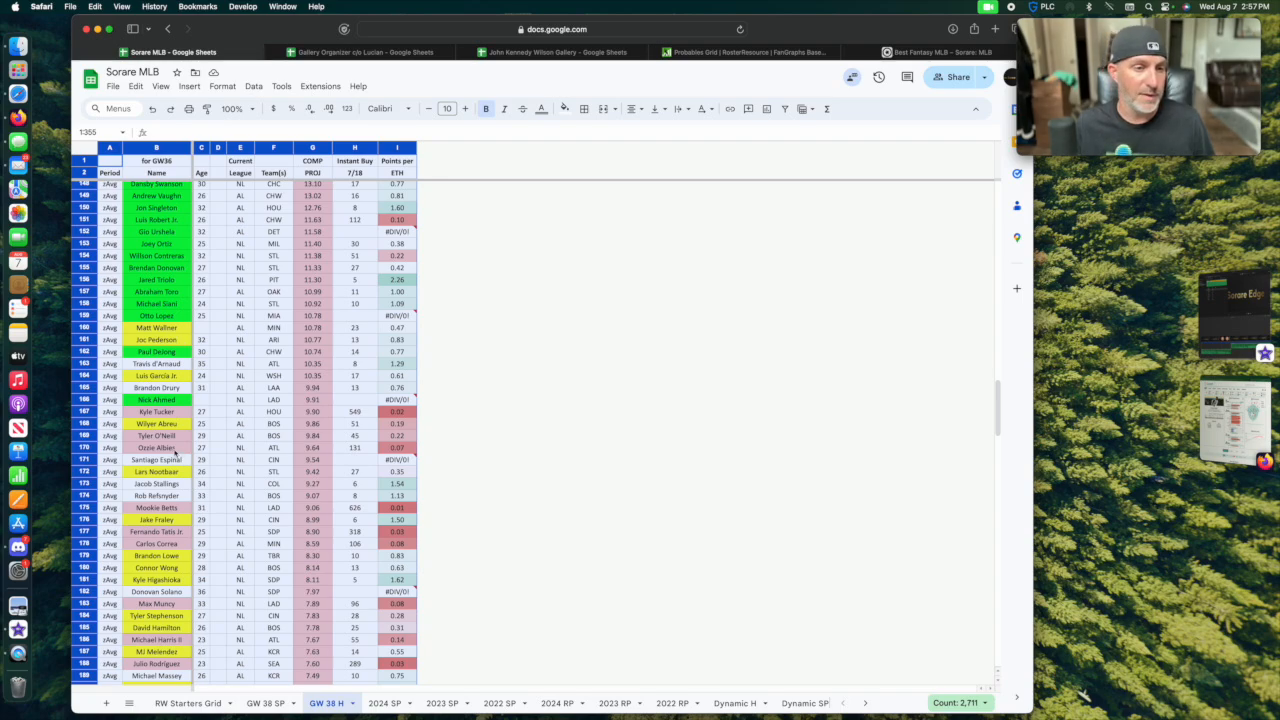
pyautogui.scroll(4, 168, 462)
pyautogui.scroll(20, 163, 472)
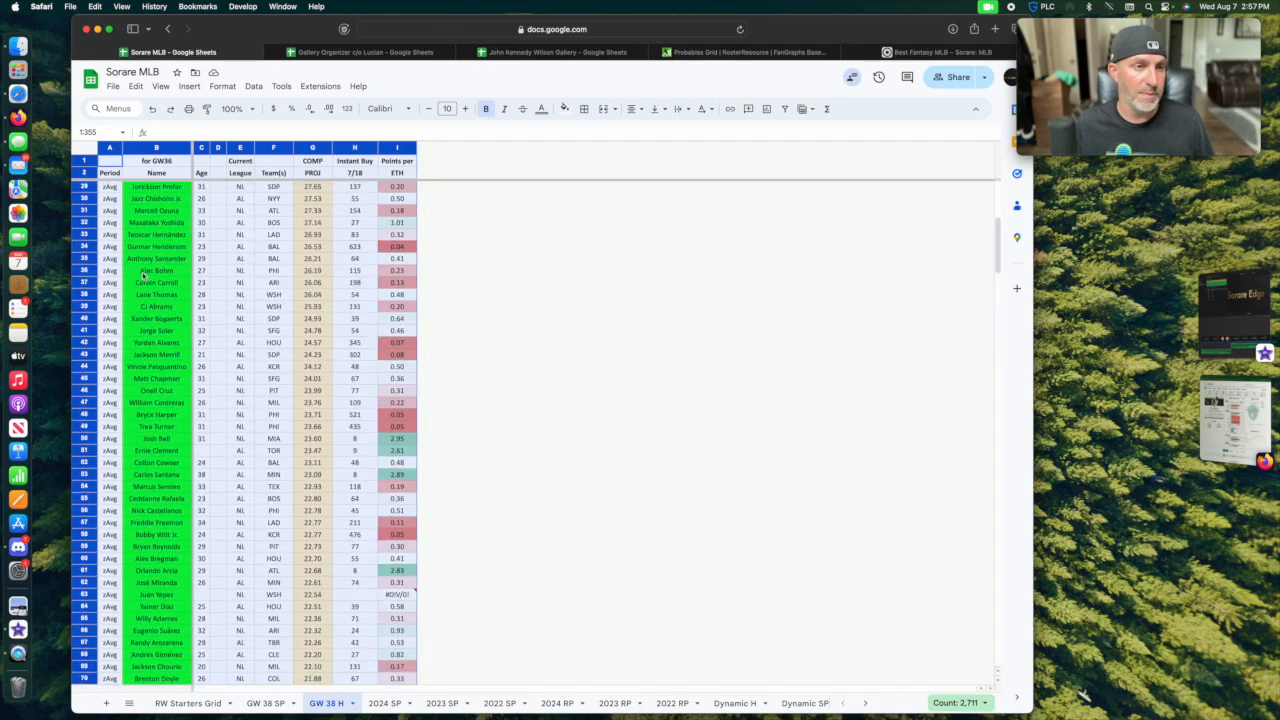